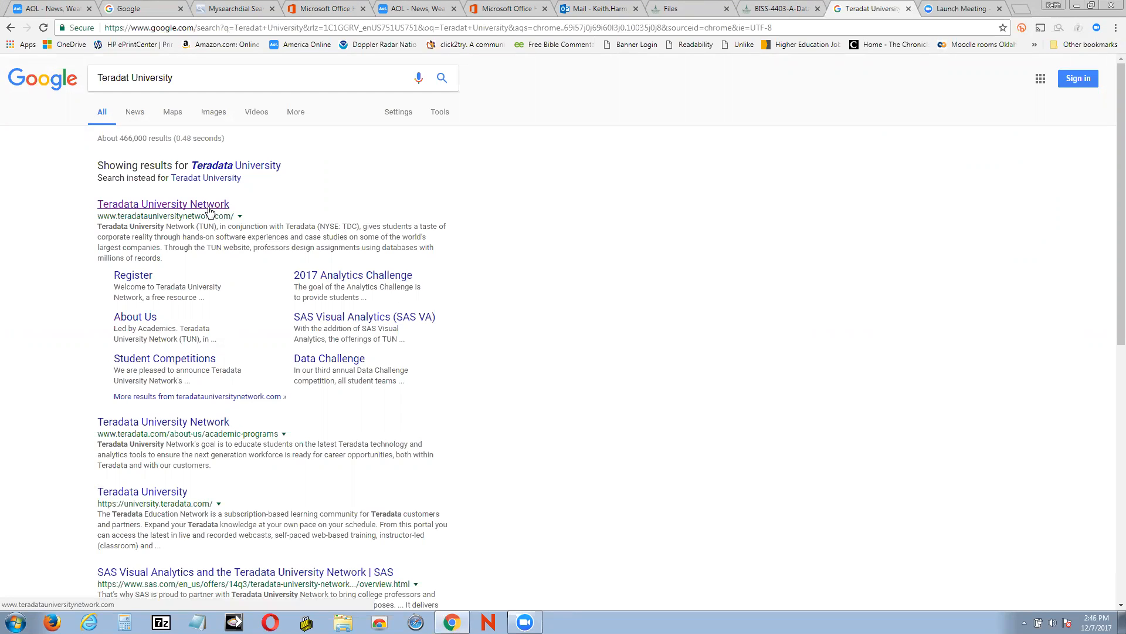
Open the Teradata University Network site and go to its SAS Visual Analytics software page
{"action": "left_click", "coordinate": [209, 205]}
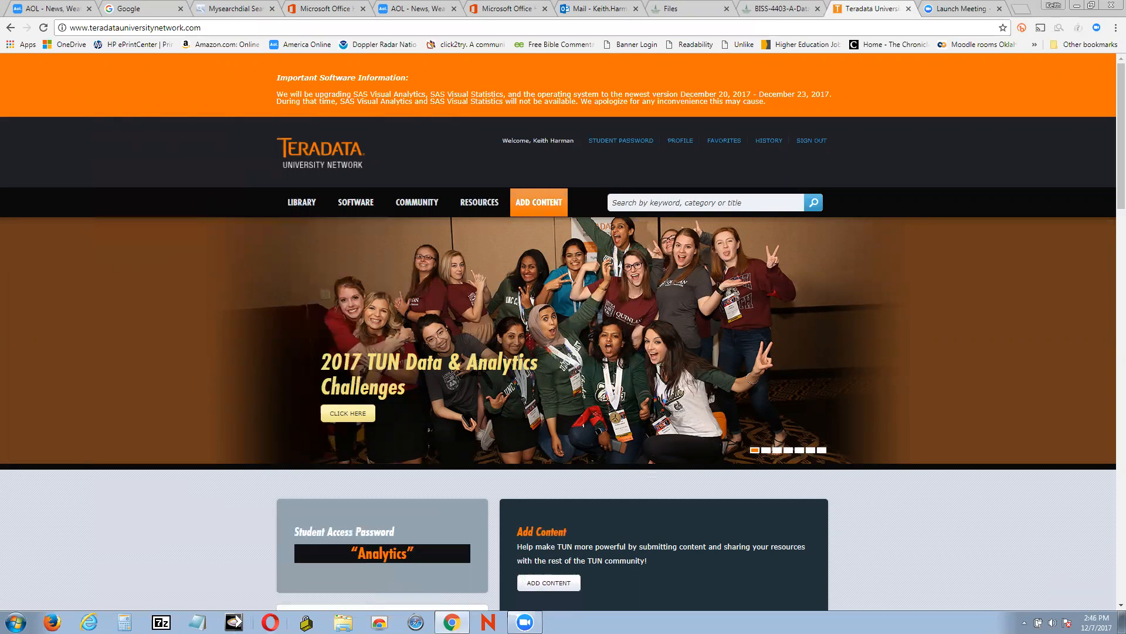
{"action": "mouse_move", "coordinate": [355, 209]}
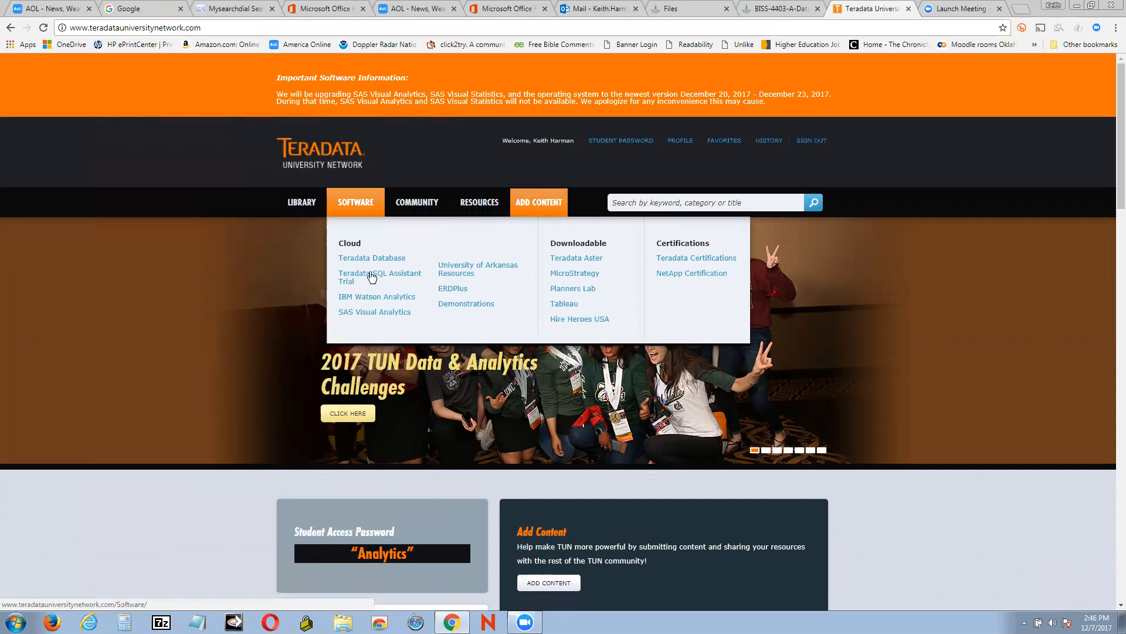
{"action": "left_click", "coordinate": [376, 318]}
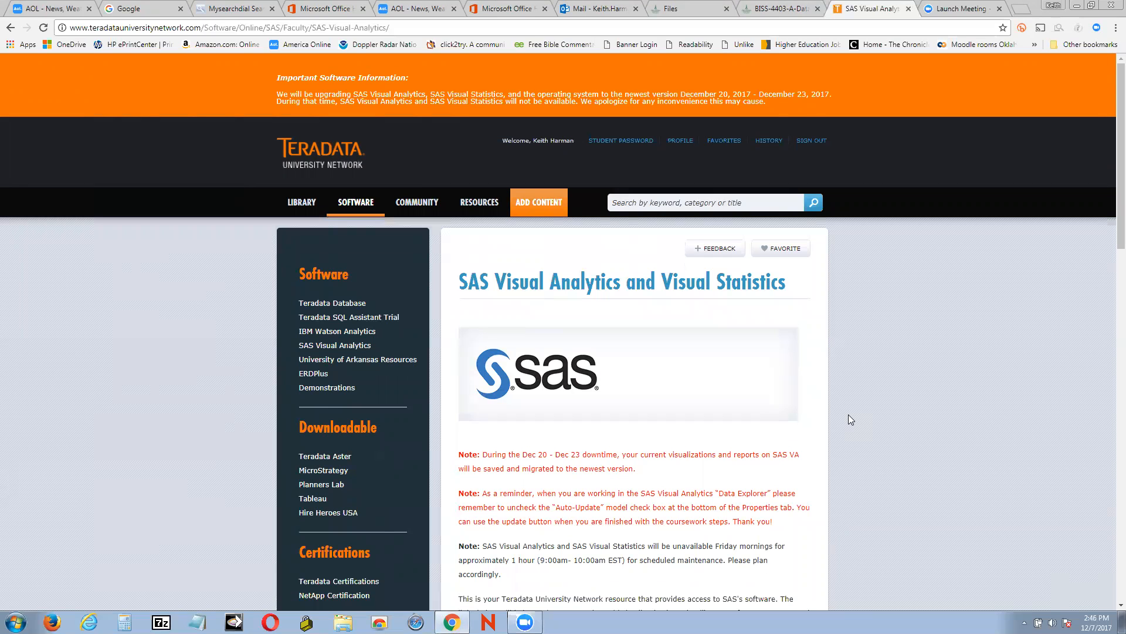
Browse the SAS Visual Analytics Course Contents page, then return to the SAS Visual Analytics page
{"action": "scroll", "coordinate": [849, 414], "scroll_direction": "down", "scroll_amount": 7}
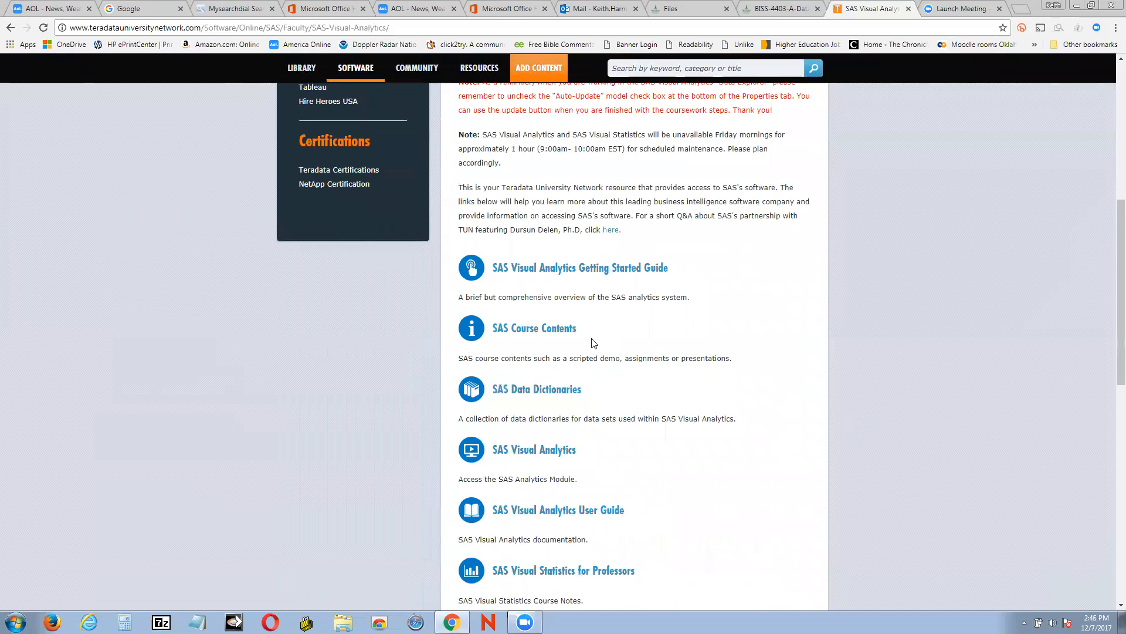
{"action": "left_click", "coordinate": [557, 335]}
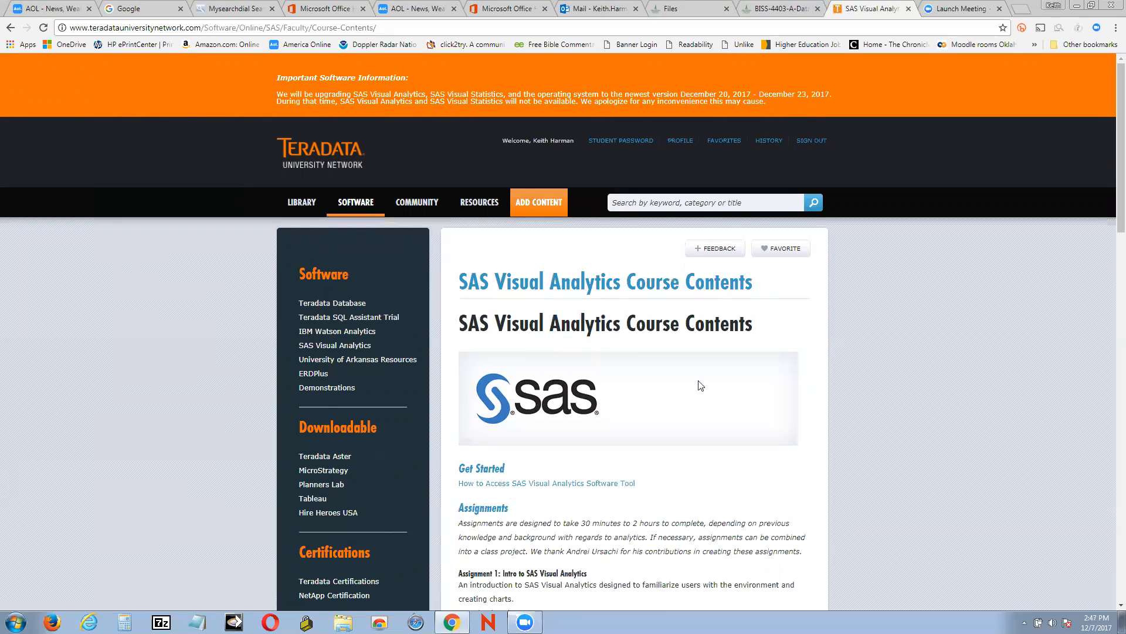
{"action": "scroll", "coordinate": [748, 385], "scroll_direction": "down", "scroll_amount": 3}
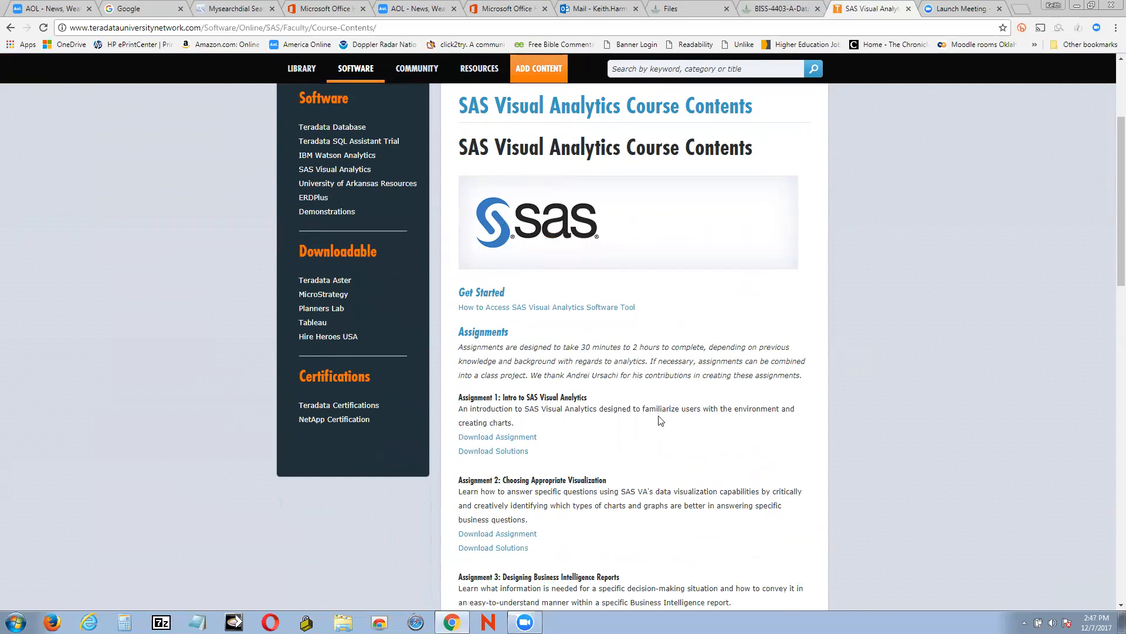
{"action": "scroll", "coordinate": [640, 416], "scroll_direction": "down", "scroll_amount": 1}
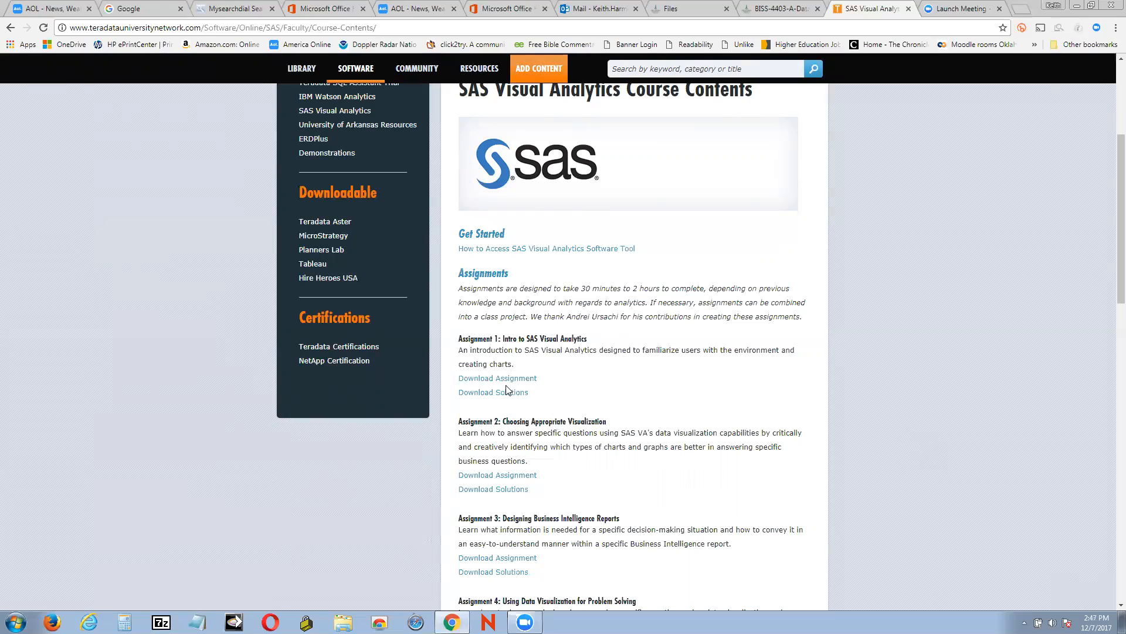
{"action": "scroll", "coordinate": [1070, 357], "scroll_direction": "up", "scroll_amount": 4}
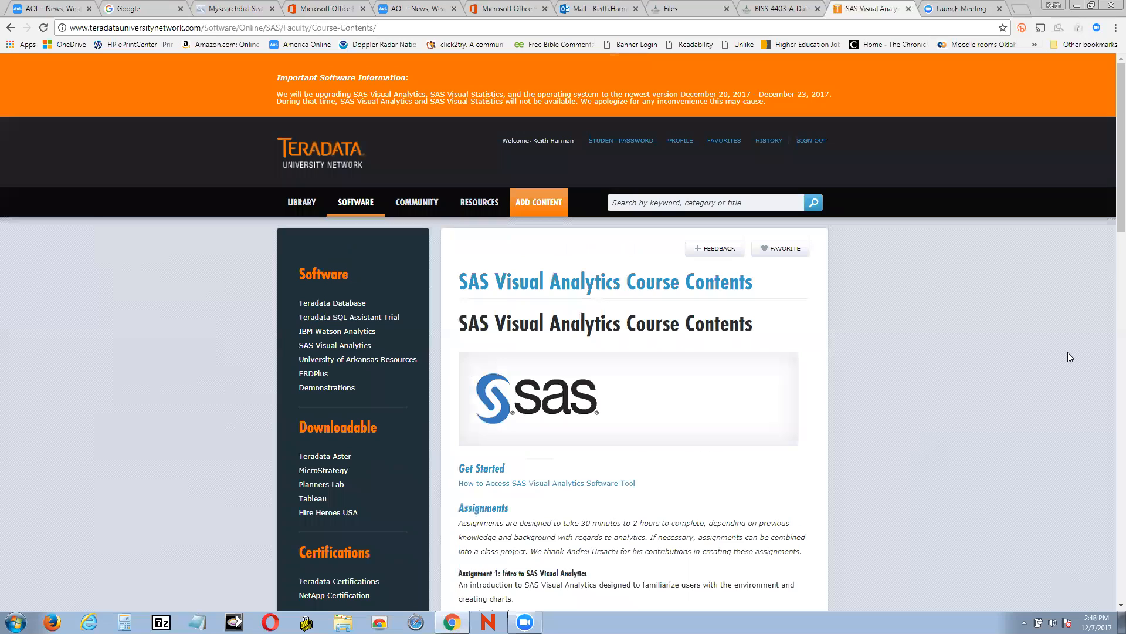
{"action": "left_click", "coordinate": [345, 349]}
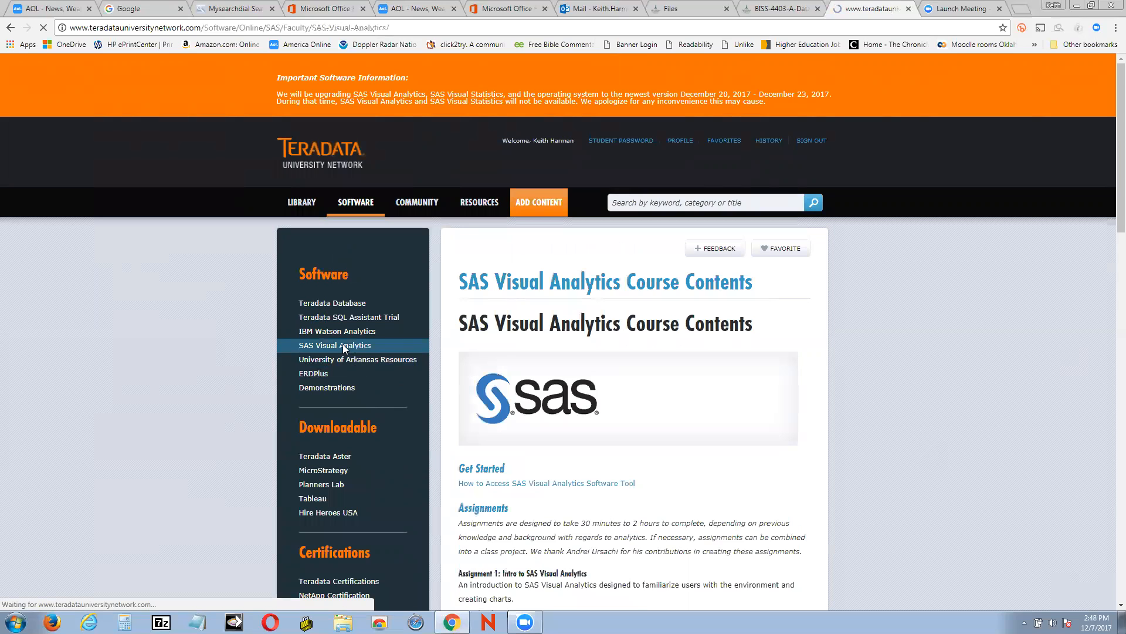
Launch SAS Visual Analytics from the page's module link and open the Data Explorer
{"action": "scroll", "coordinate": [856, 380], "scroll_direction": "down", "scroll_amount": 7}
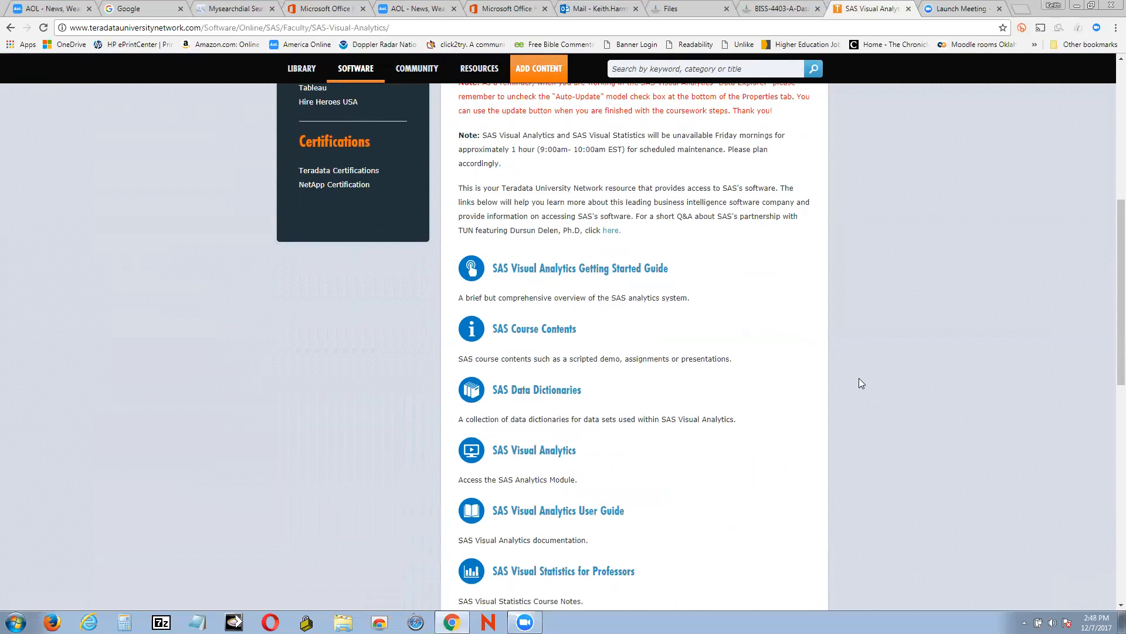
{"action": "scroll", "coordinate": [918, 441], "scroll_direction": "down", "scroll_amount": 2}
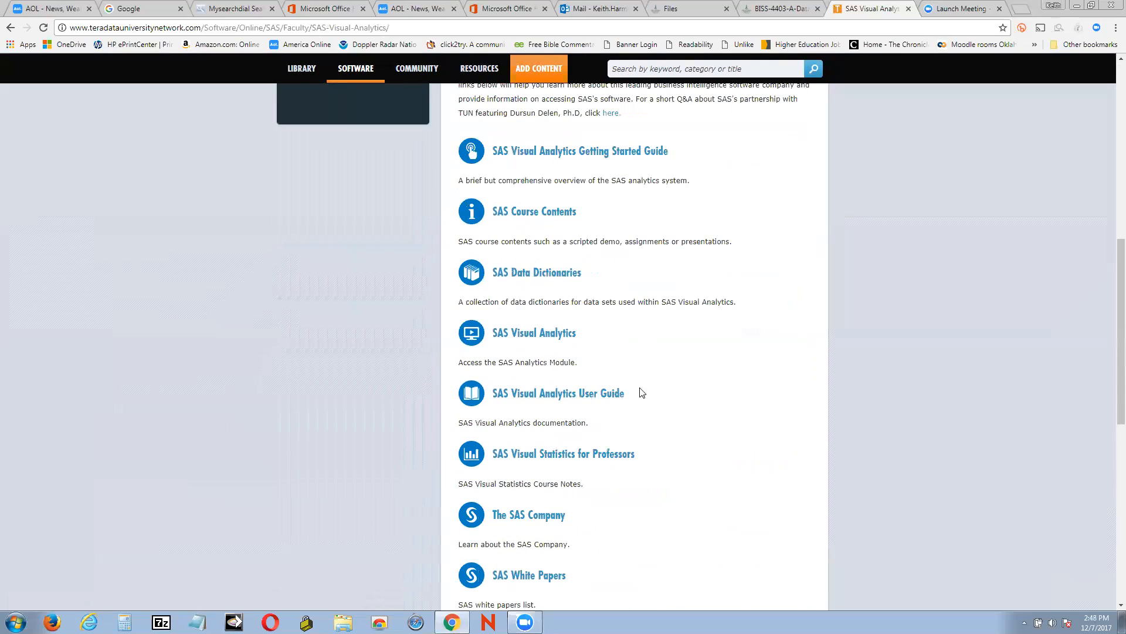
{"action": "left_click", "coordinate": [562, 336]}
{"action": "left_click", "coordinate": [562, 336]}
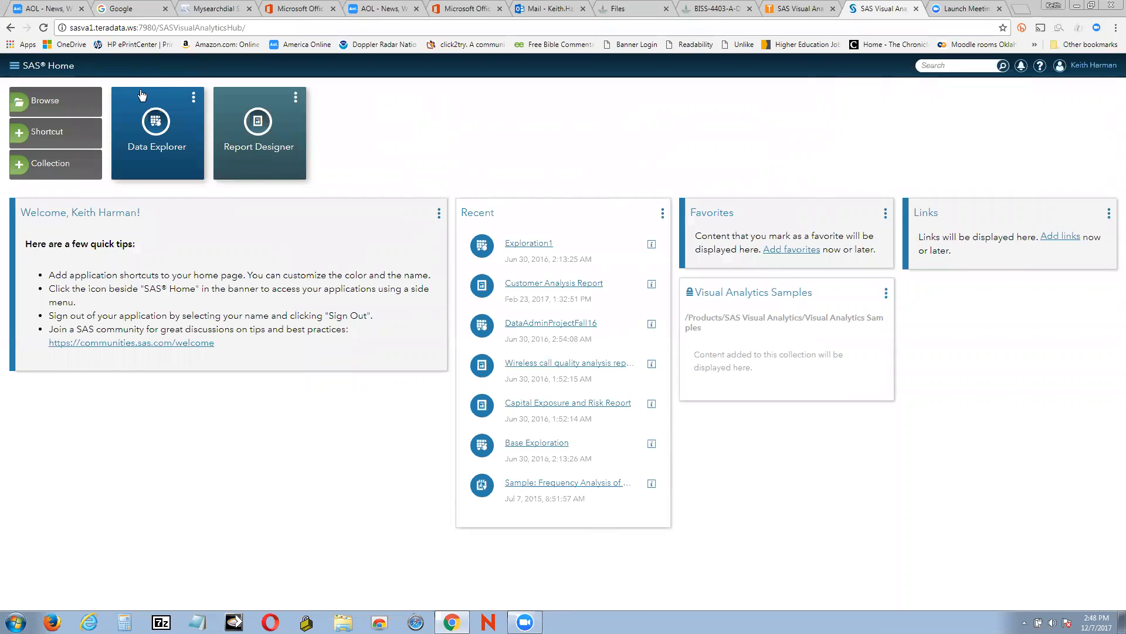
{"action": "left_click", "coordinate": [158, 135]}
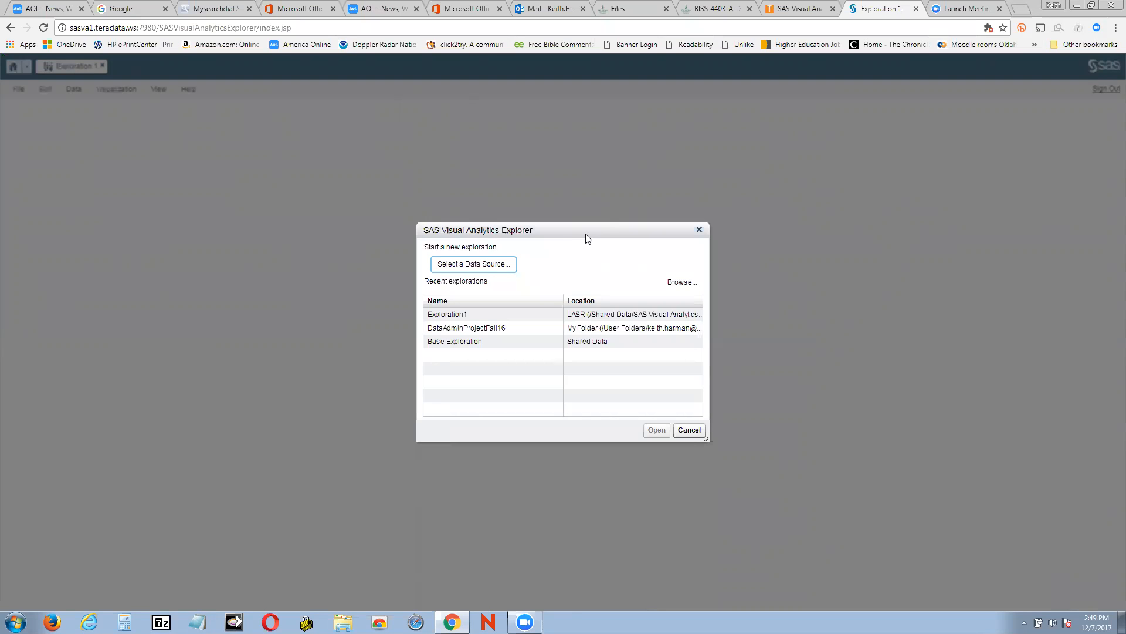
Start a new exploration using the INSIGHT_TOY_DEMO data source
{"action": "left_click", "coordinate": [490, 270]}
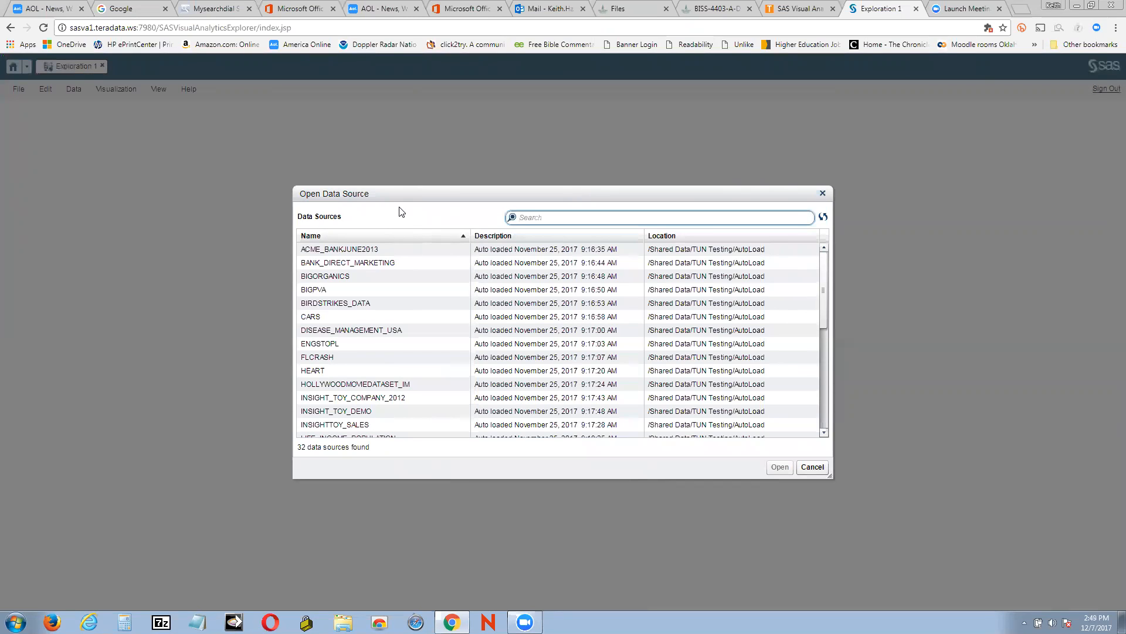
{"action": "left_click", "coordinate": [361, 417]}
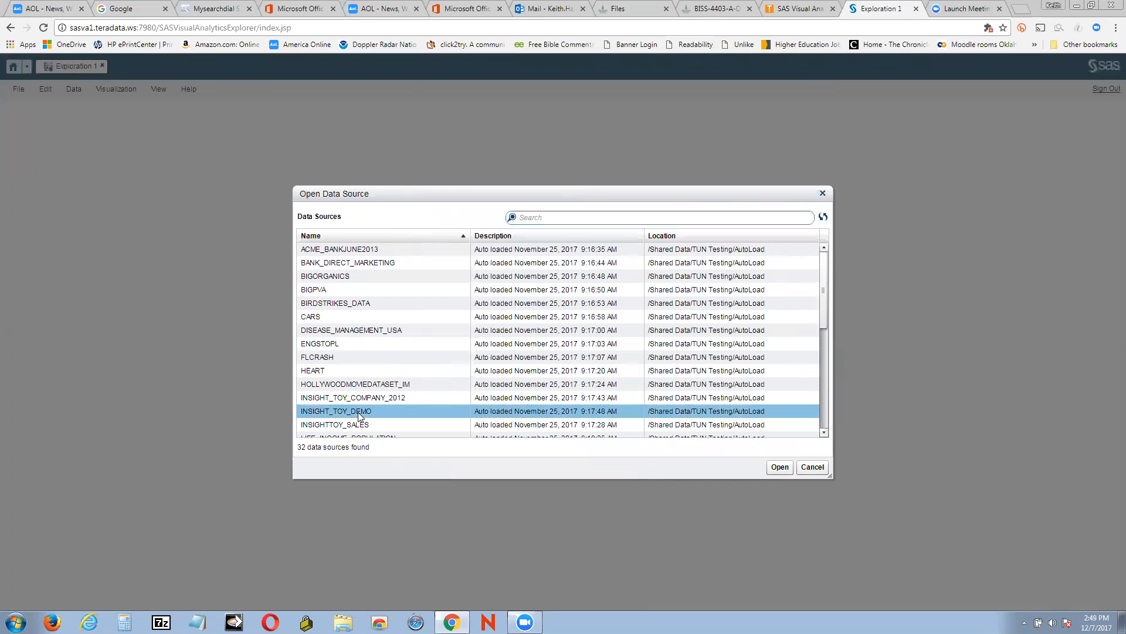
{"action": "left_click", "coordinate": [781, 467]}
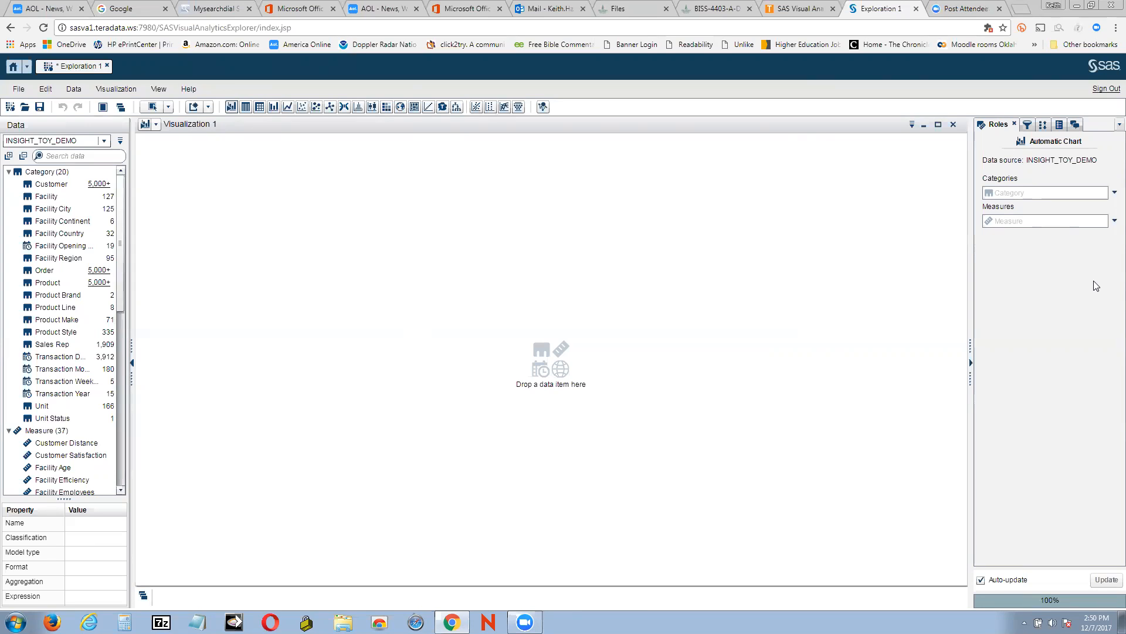
Chart Product Cost of Sale as the measure with Facility Continent as the category
{"action": "left_click", "coordinate": [1113, 221]}
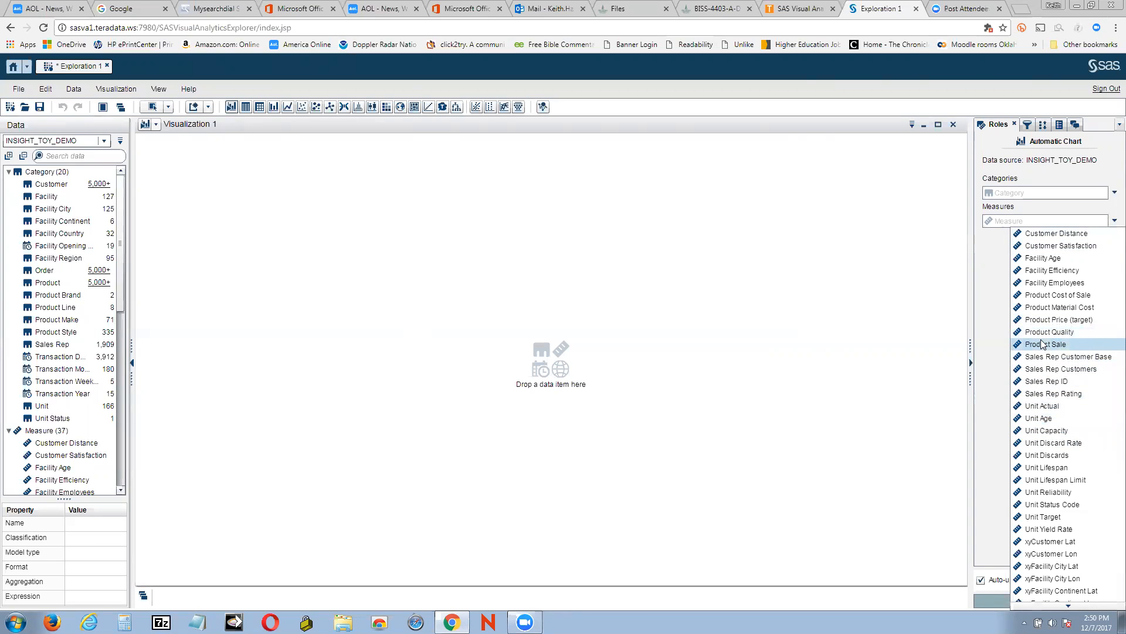
{"action": "left_click", "coordinate": [1050, 294]}
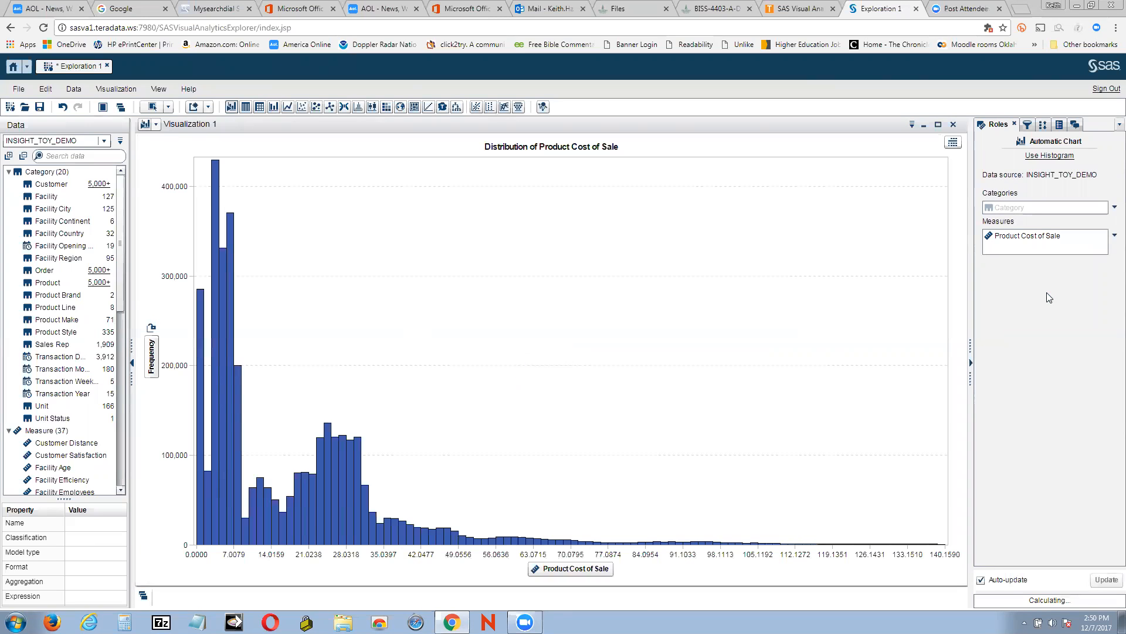
{"action": "left_click", "coordinate": [1113, 208]}
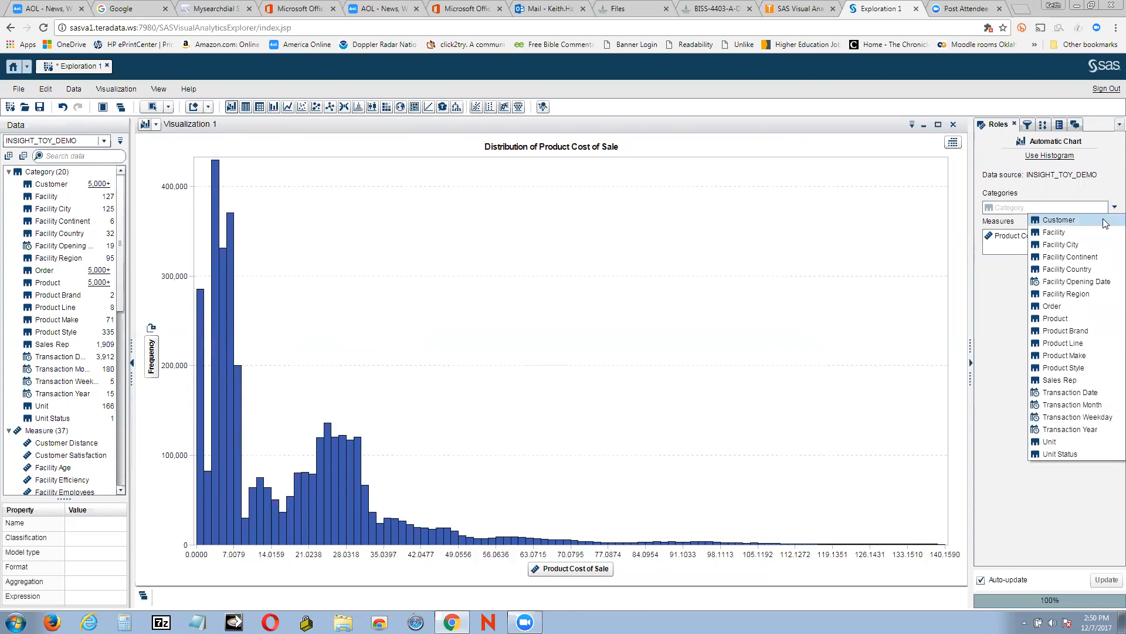
{"action": "left_click", "coordinate": [1084, 258]}
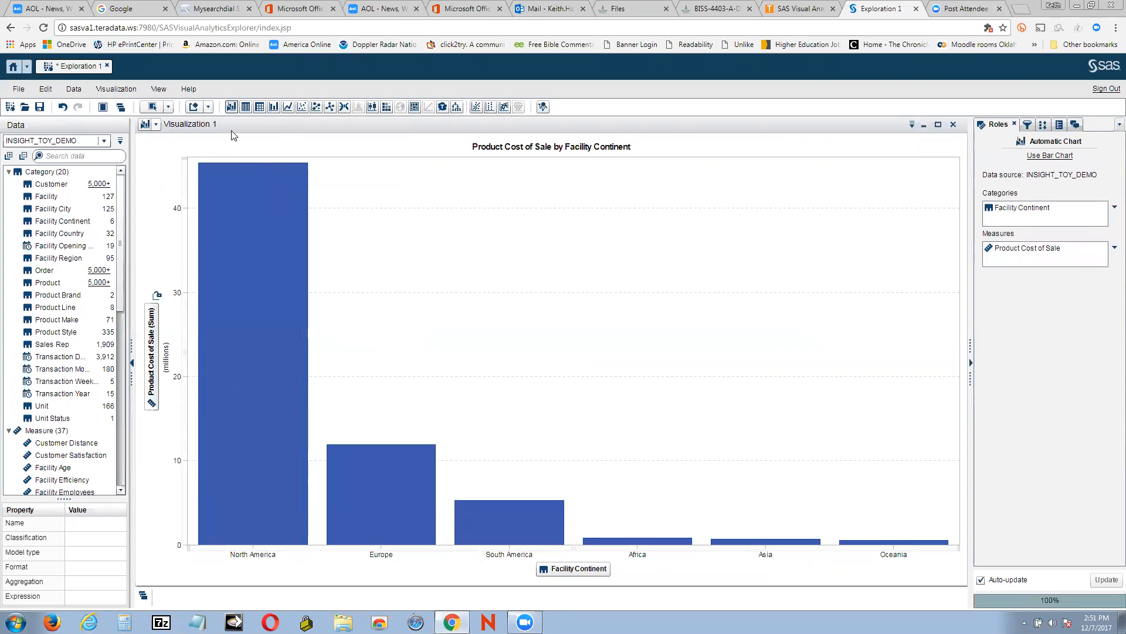
Minimize the first visualization and create a new visualization
{"action": "left_click", "coordinate": [925, 125]}
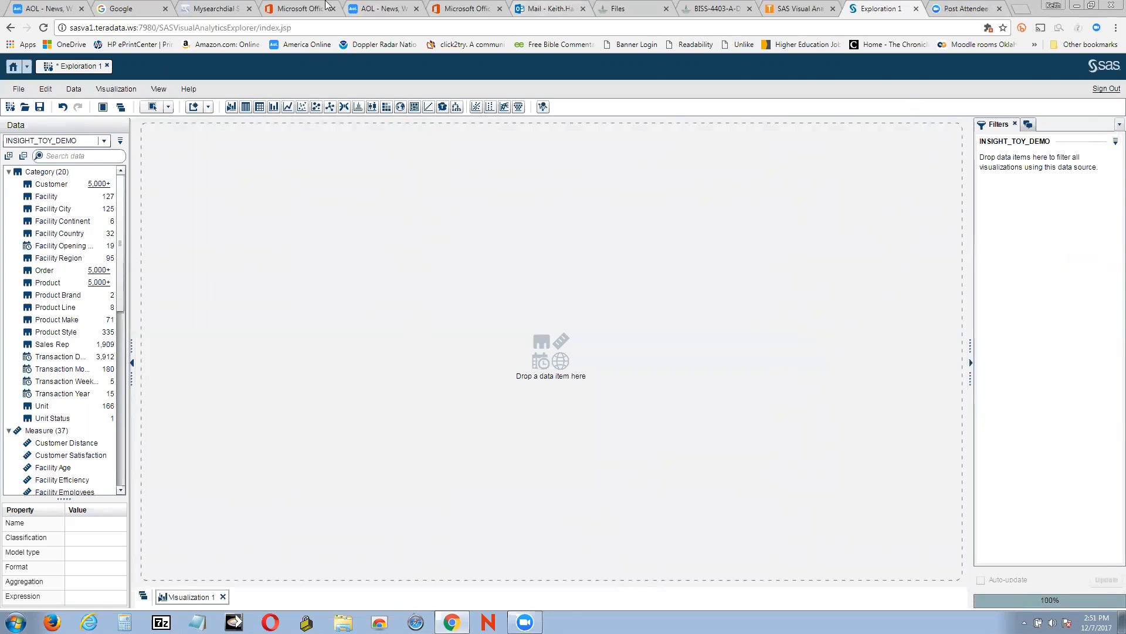
{"action": "left_click", "coordinate": [116, 91]}
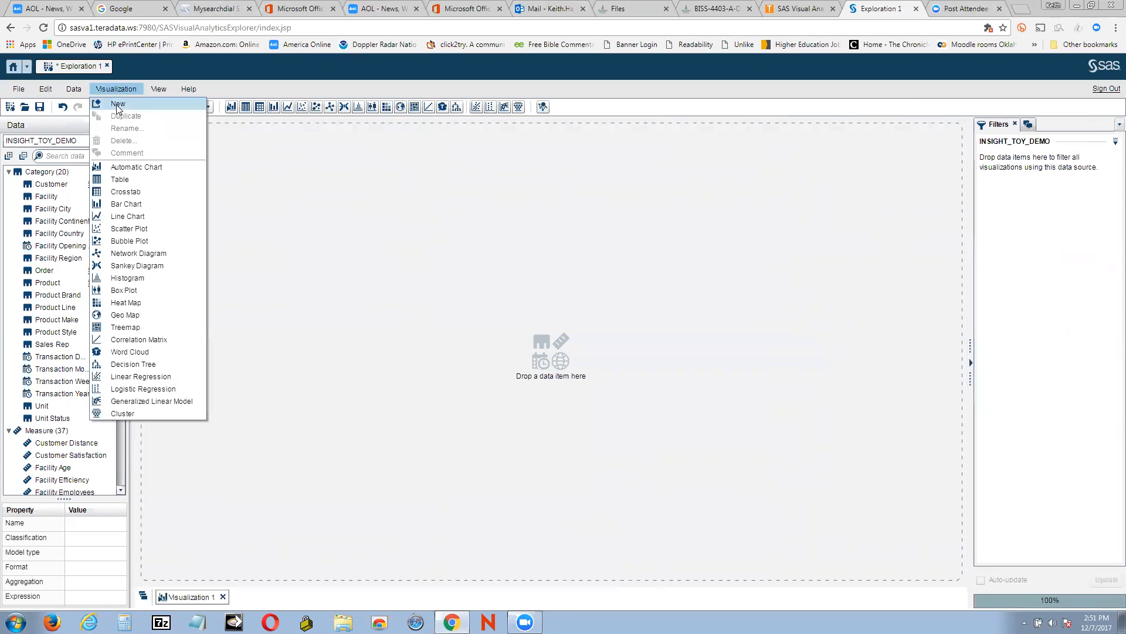
{"action": "left_click", "coordinate": [116, 105]}
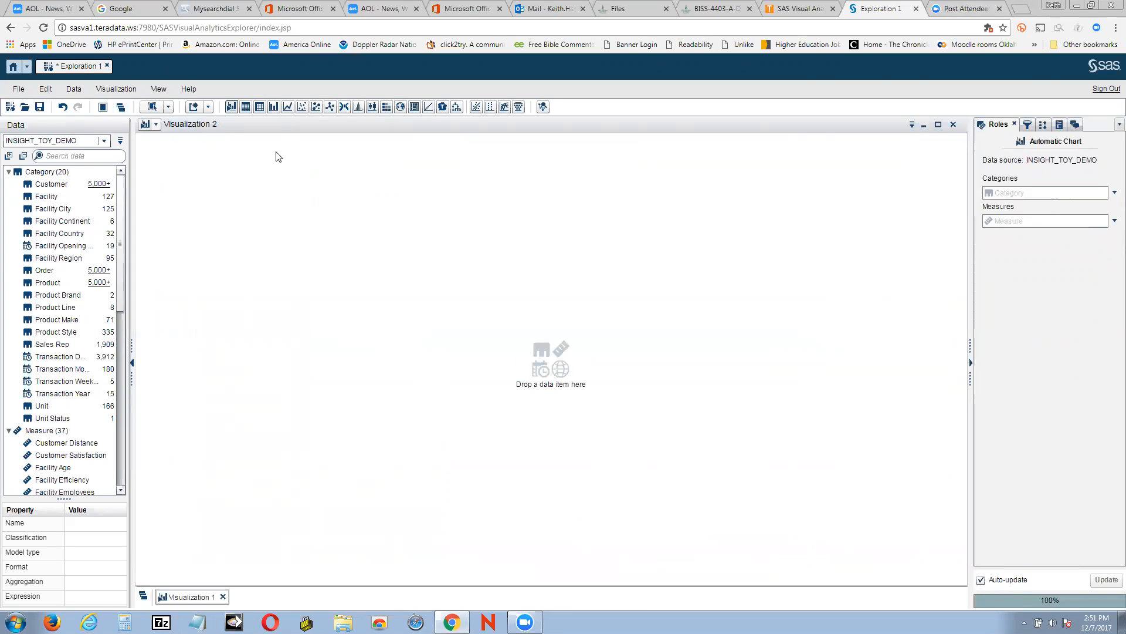
Chart Product Cost of Sale as the measure with Product Line as the category in the new visualization
{"action": "left_click", "coordinate": [1113, 222]}
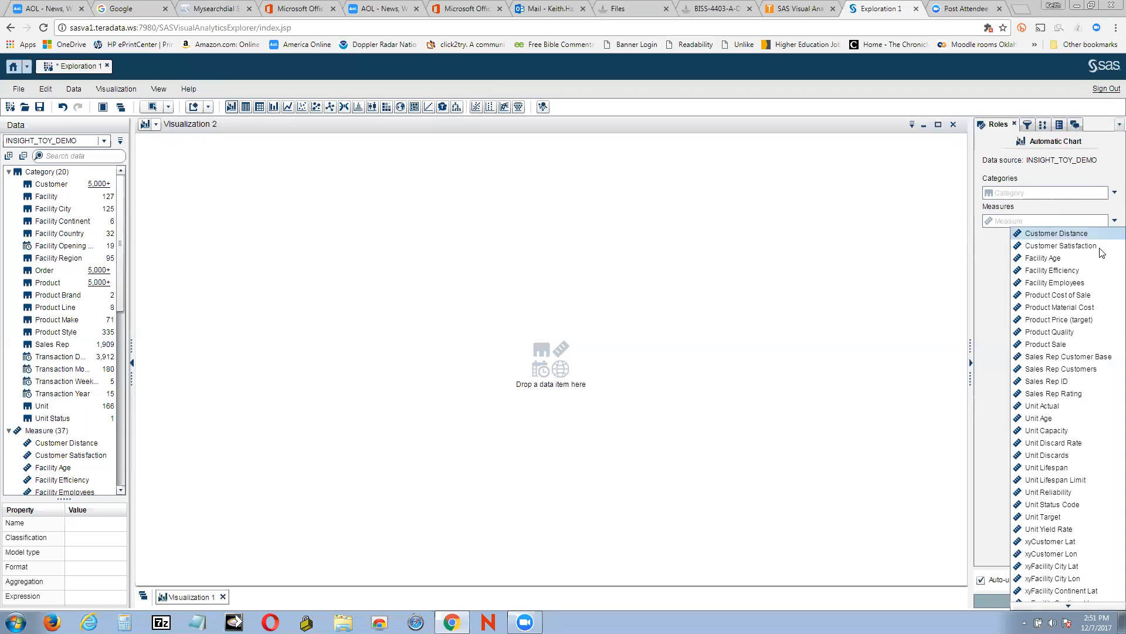
{"action": "left_click", "coordinate": [1088, 296]}
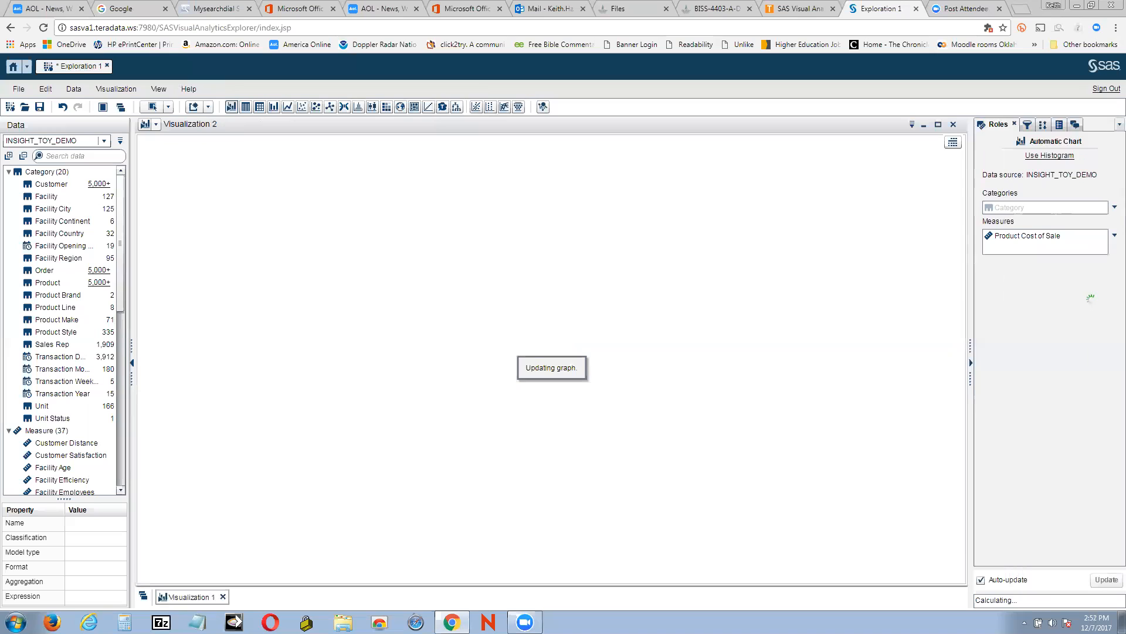
{"action": "left_click", "coordinate": [1112, 207]}
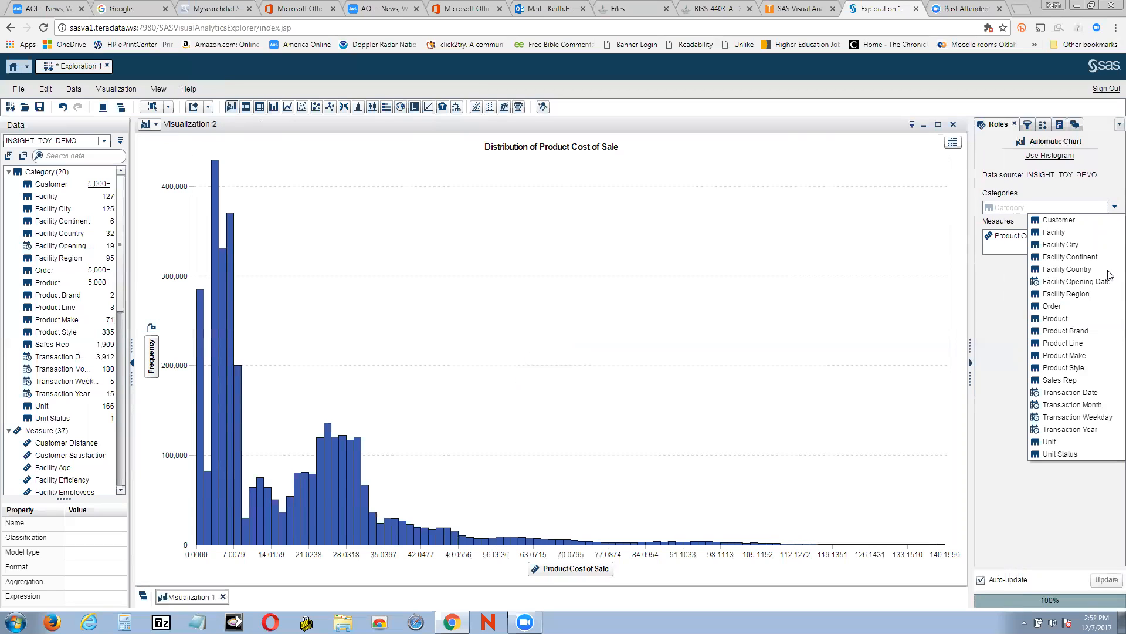
{"action": "left_click", "coordinate": [1056, 343]}
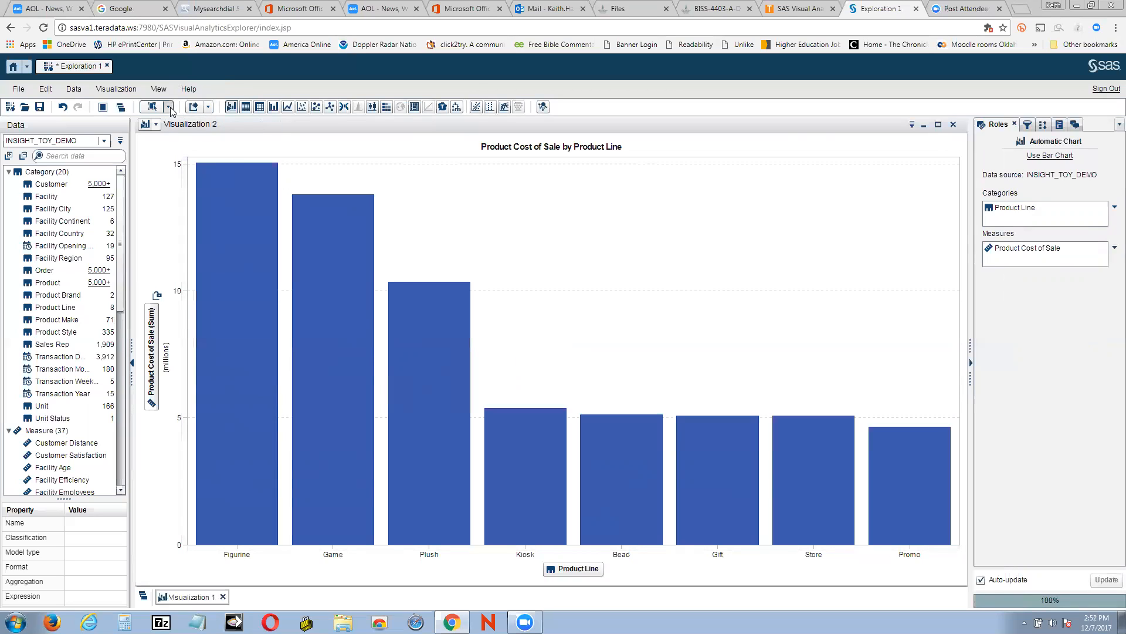
Add two new Box Plot visualizations to the exploration
{"action": "left_click", "coordinate": [209, 107]}
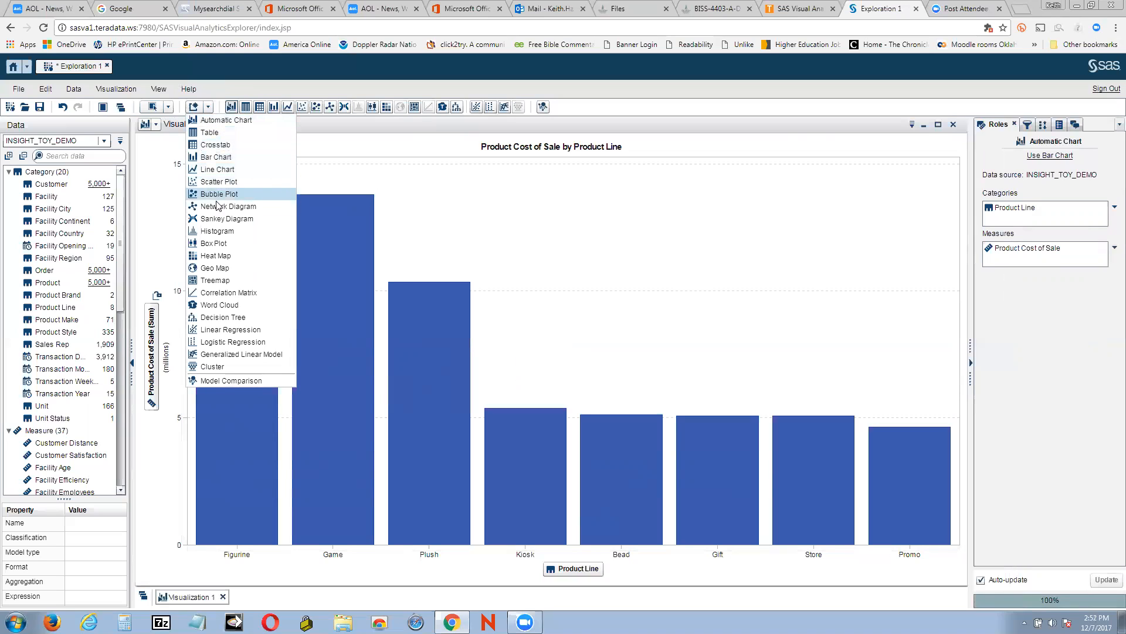
{"action": "left_click", "coordinate": [221, 243]}
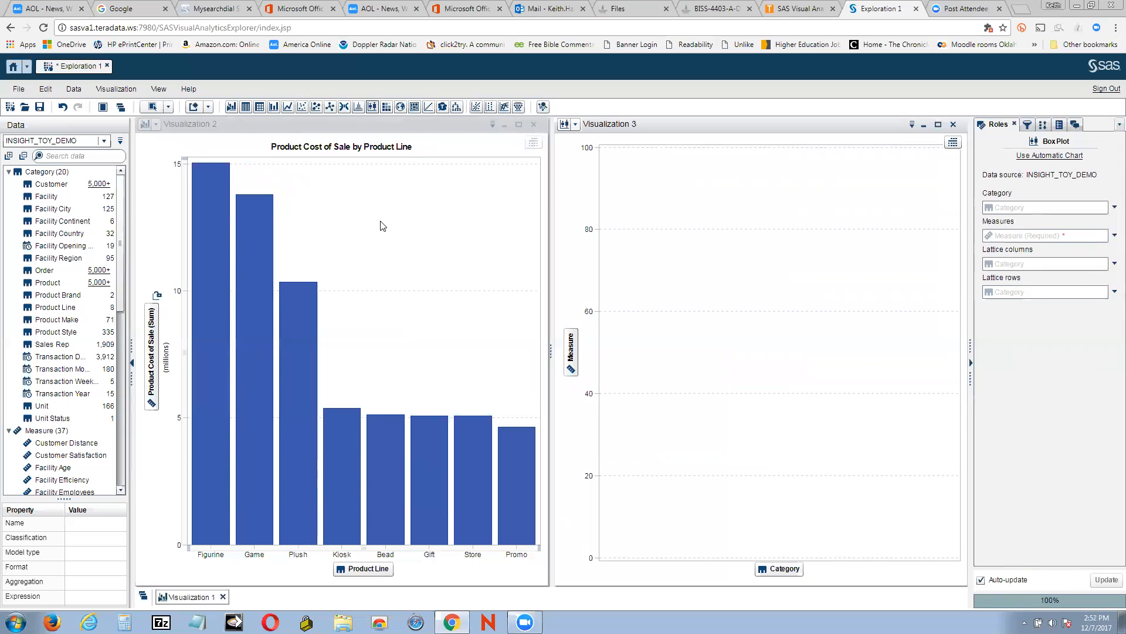
{"action": "left_click", "coordinate": [208, 107]}
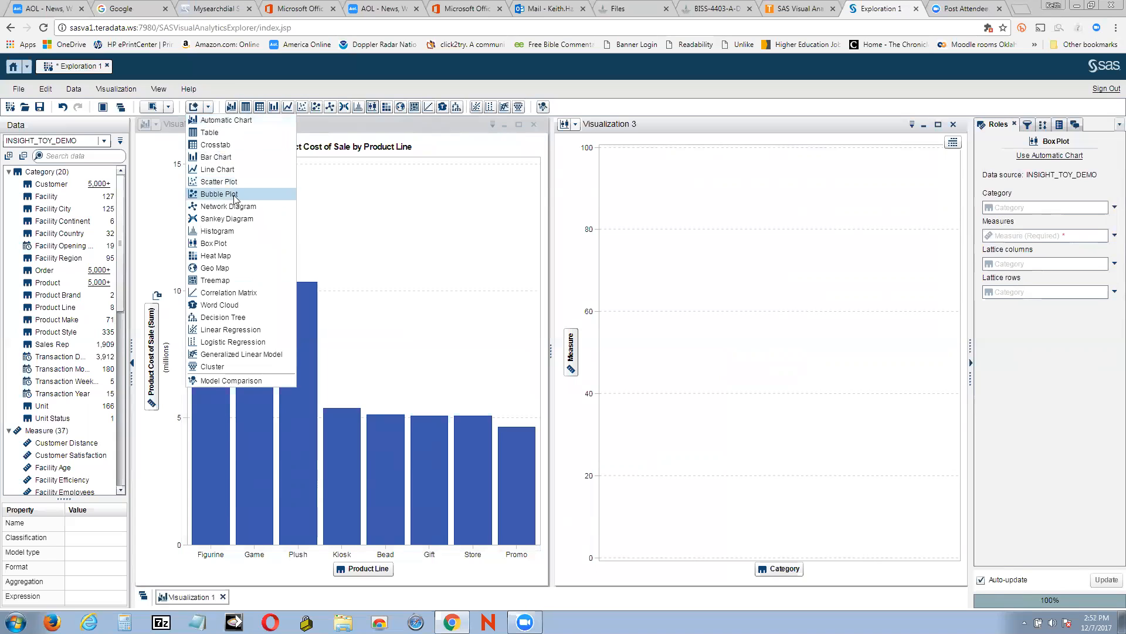
{"action": "left_click", "coordinate": [216, 244]}
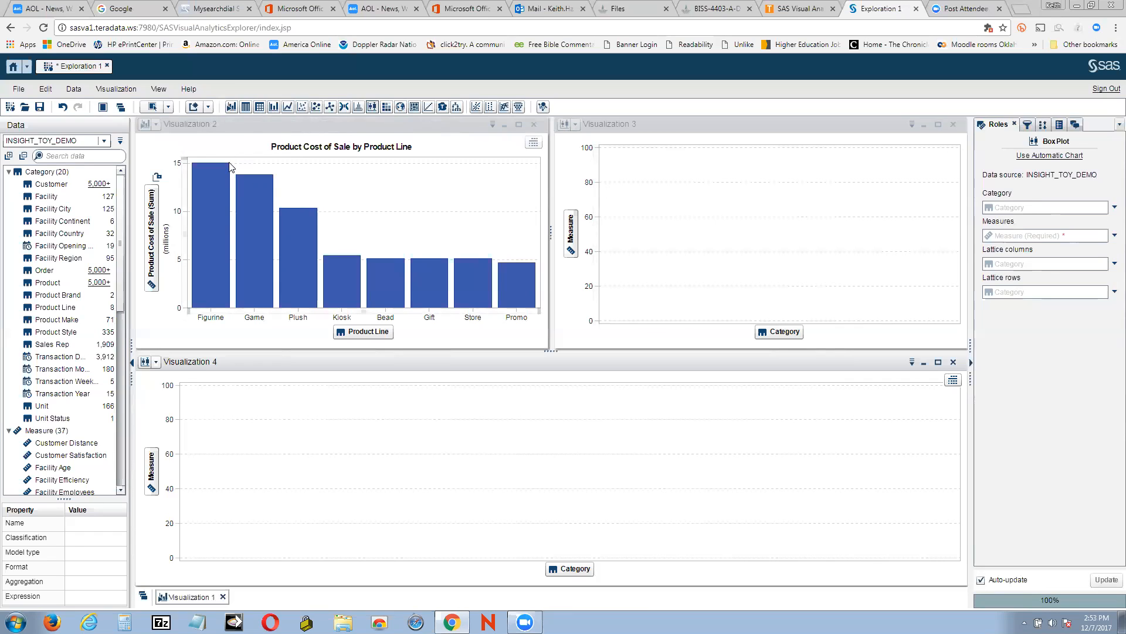
Delete both empty box plot visualizations, Visualization 4 and Visualization 3
{"action": "left_click", "coordinate": [957, 364]}
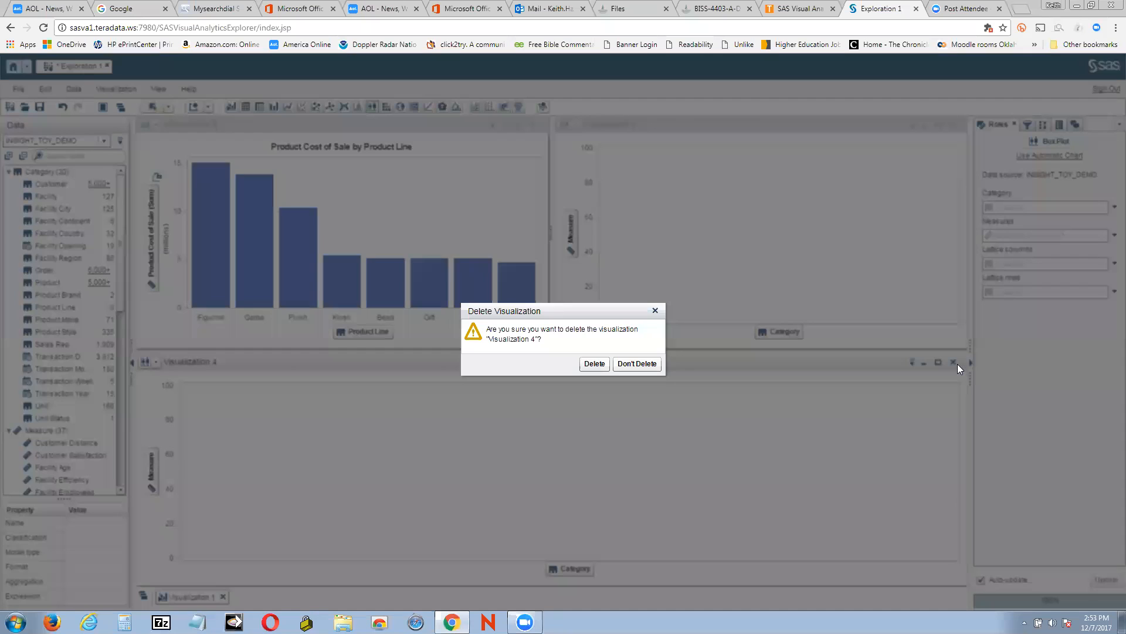
{"action": "left_click", "coordinate": [593, 365]}
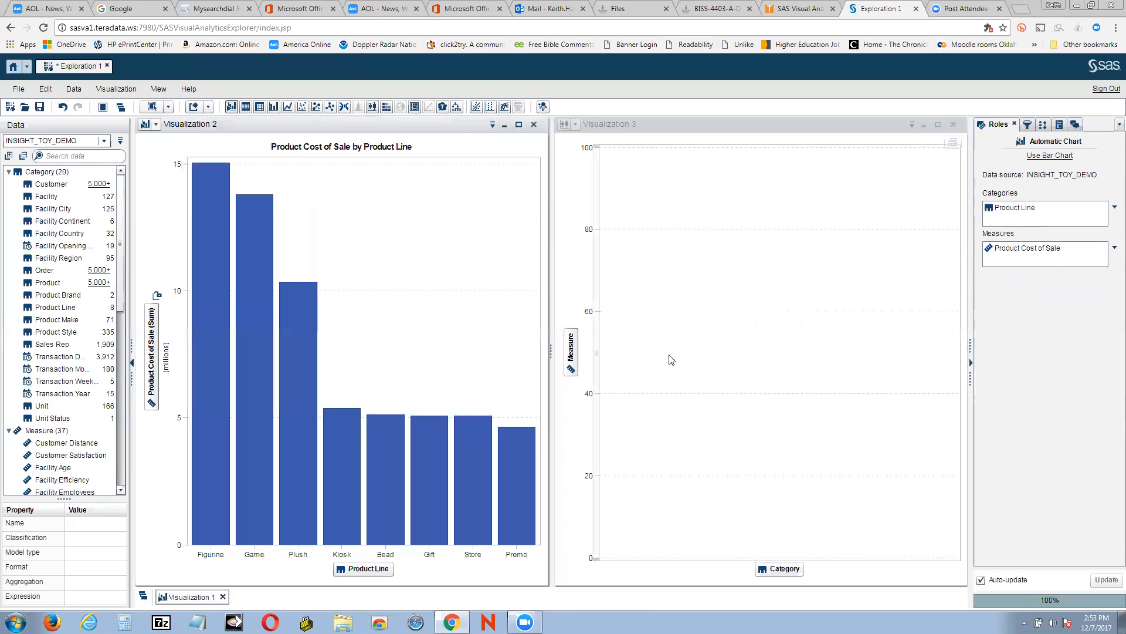
{"action": "left_click", "coordinate": [955, 125]}
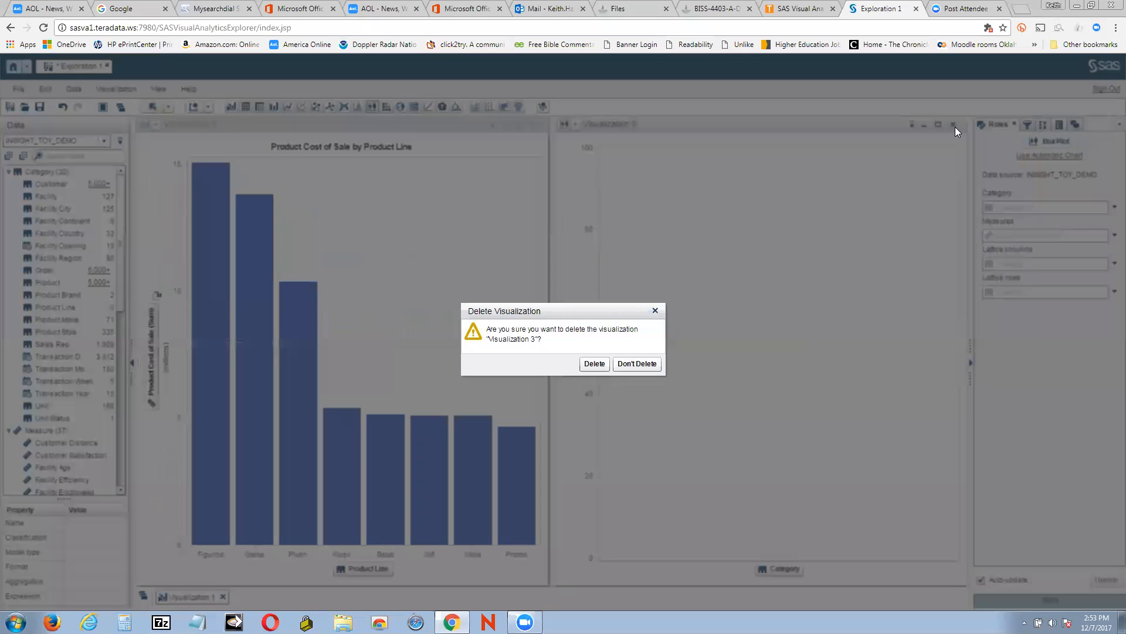
{"action": "left_click", "coordinate": [604, 365]}
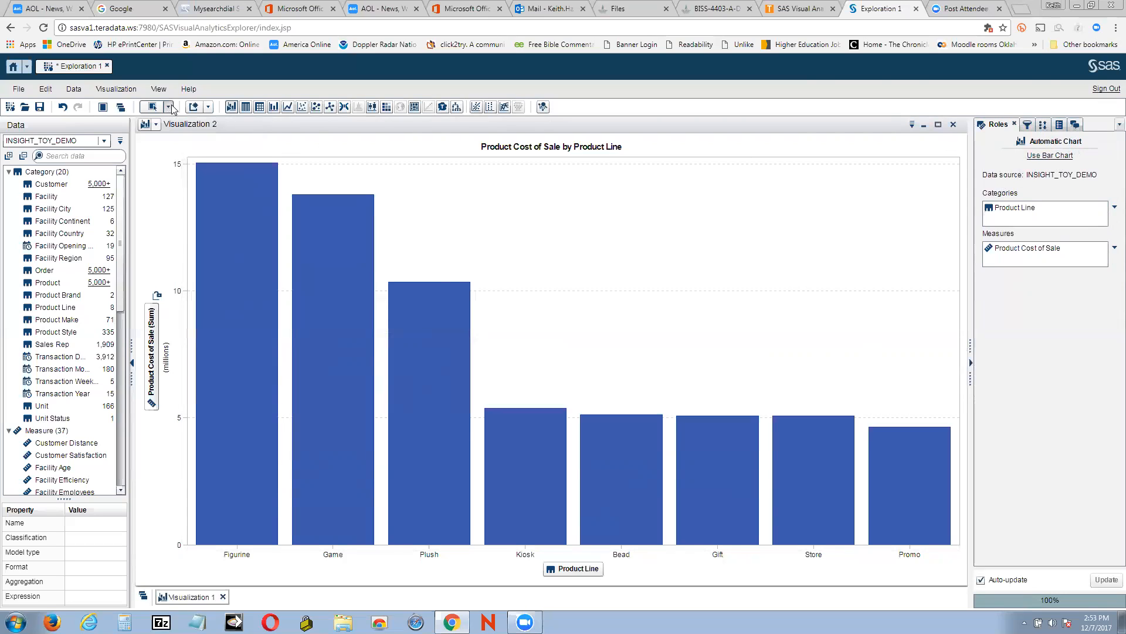
{"action": "left_click", "coordinate": [209, 107]}
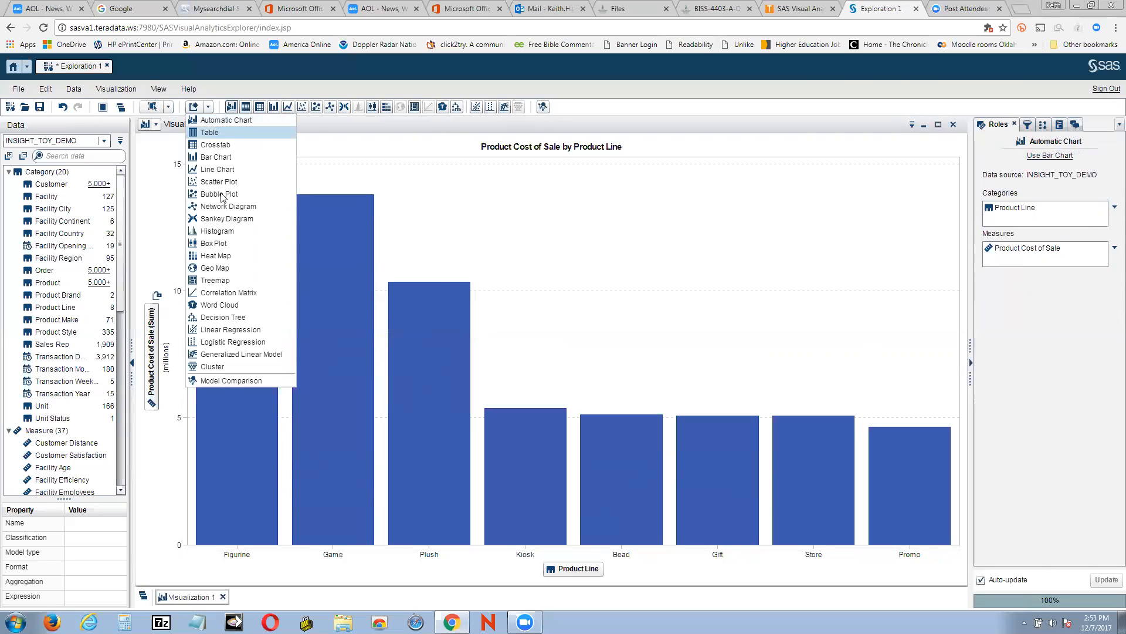
{"action": "left_click", "coordinate": [210, 244]}
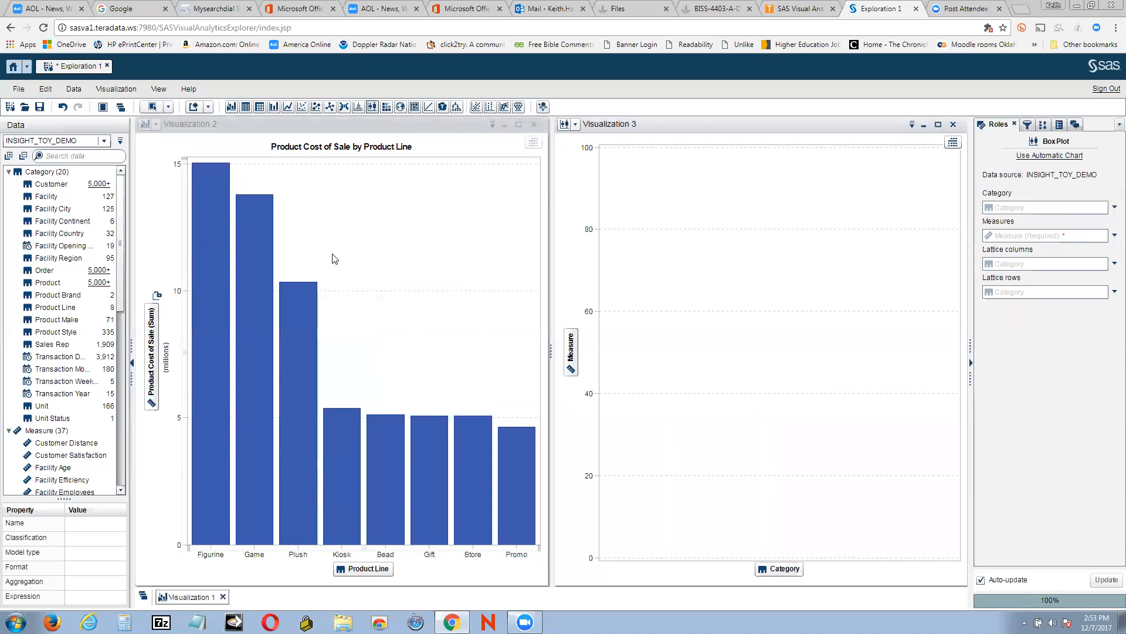
{"action": "left_click", "coordinate": [208, 107]}
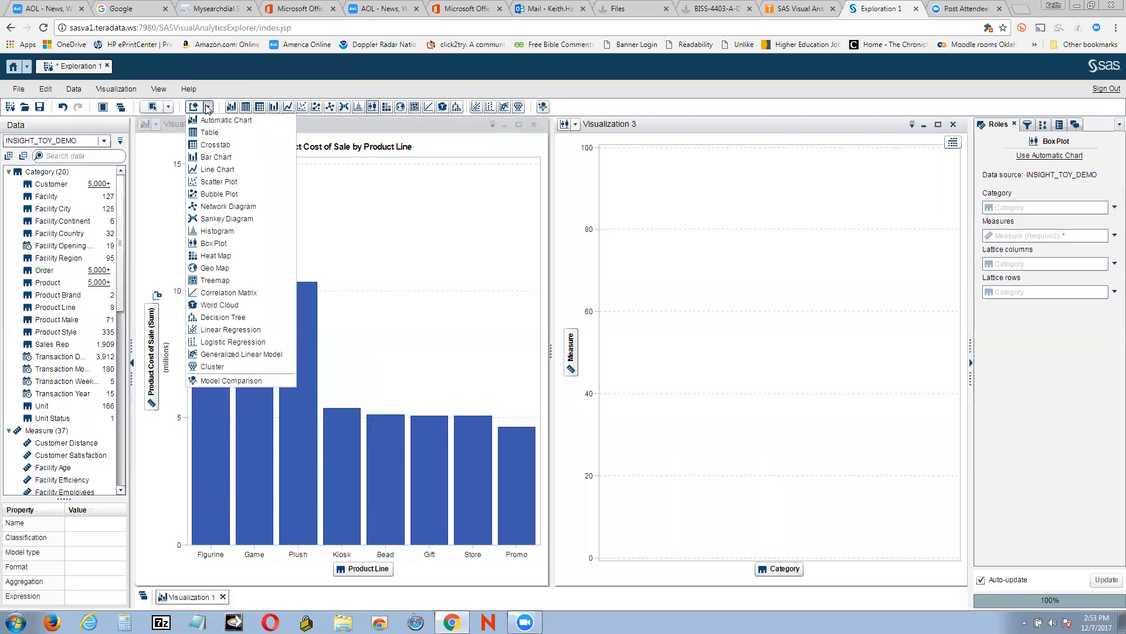
{"action": "left_click", "coordinate": [221, 245]}
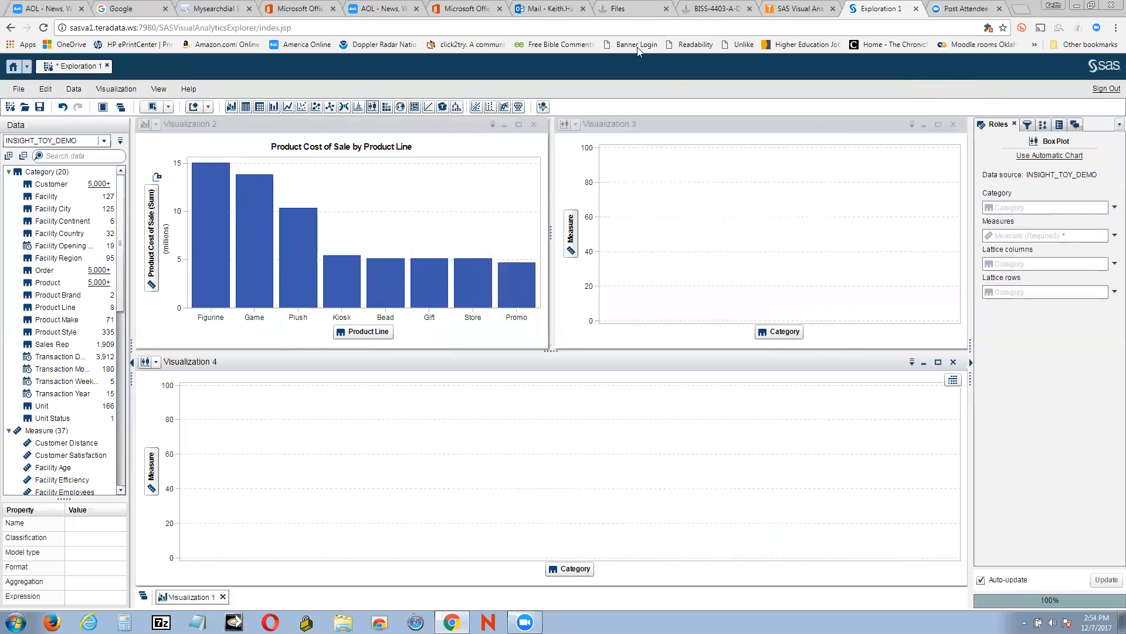
{"action": "left_click", "coordinate": [954, 124]}
{"action": "left_click", "coordinate": [587, 366]}
{"action": "left_click", "coordinate": [953, 362]}
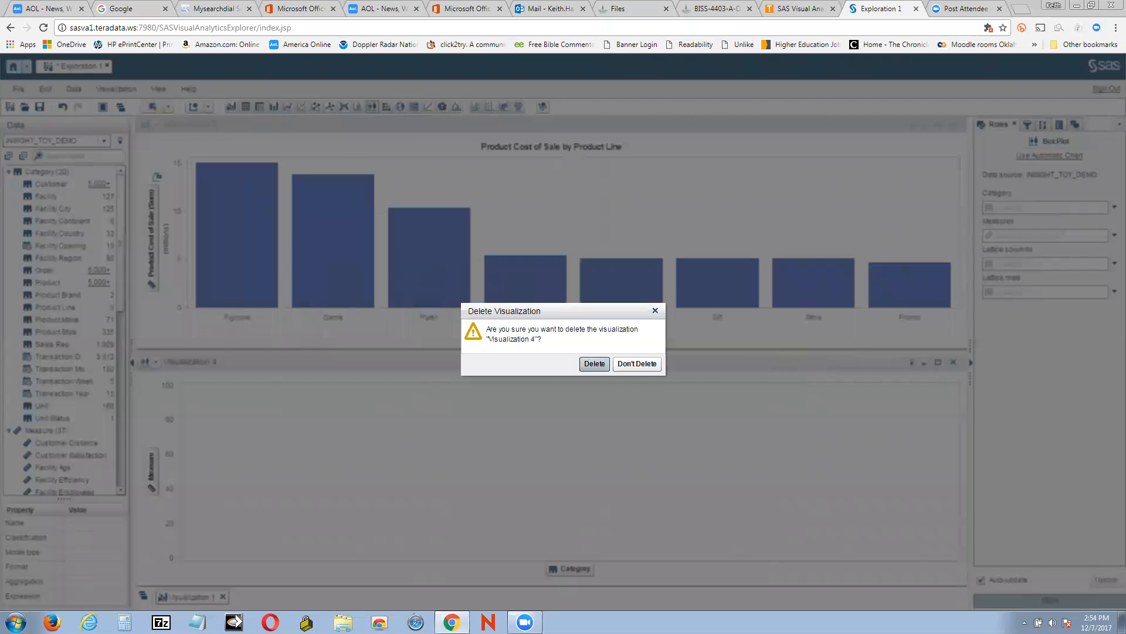
{"action": "left_click", "coordinate": [603, 366]}
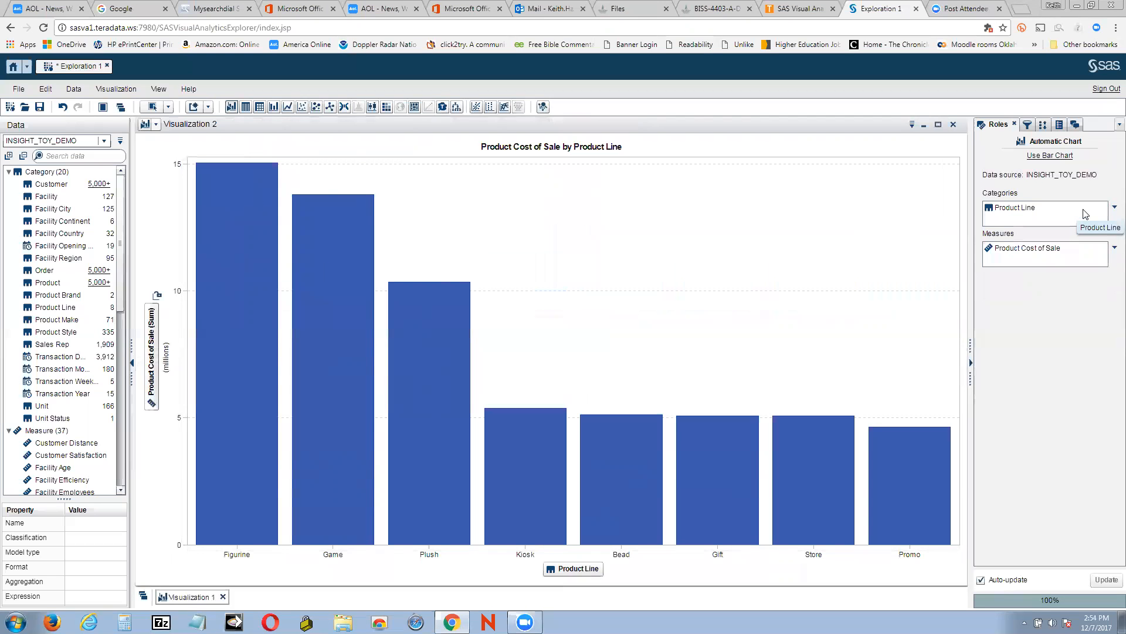
Remove Product Line and Product Cost of Sale from the roles of Visualization 2
{"action": "left_click", "coordinate": [1110, 206]}
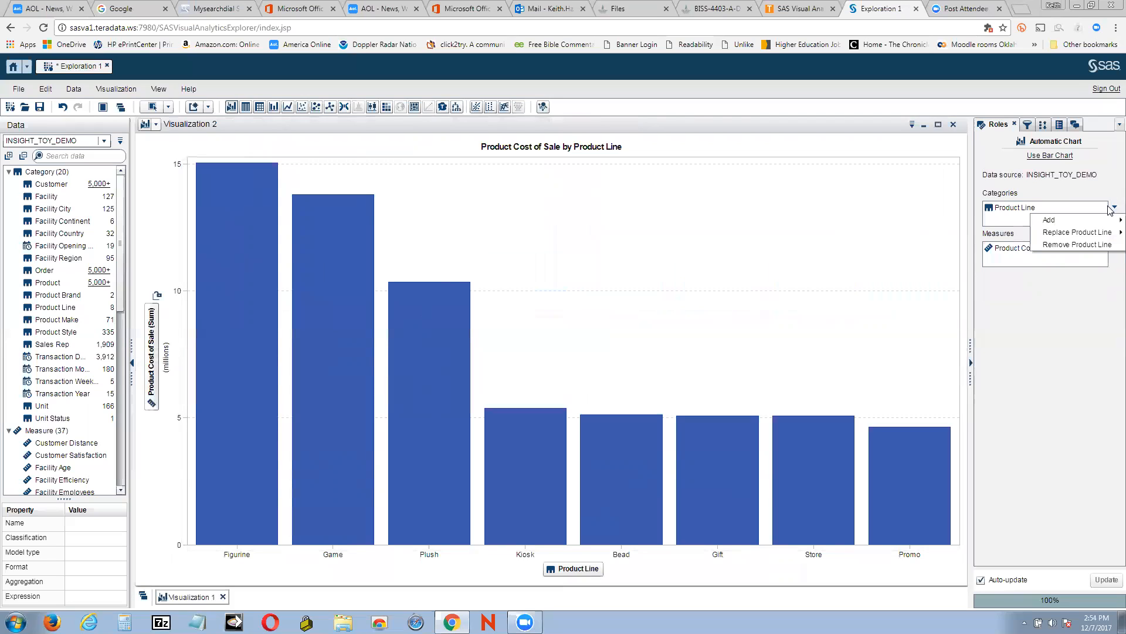
{"action": "mouse_move", "coordinate": [1106, 232]}
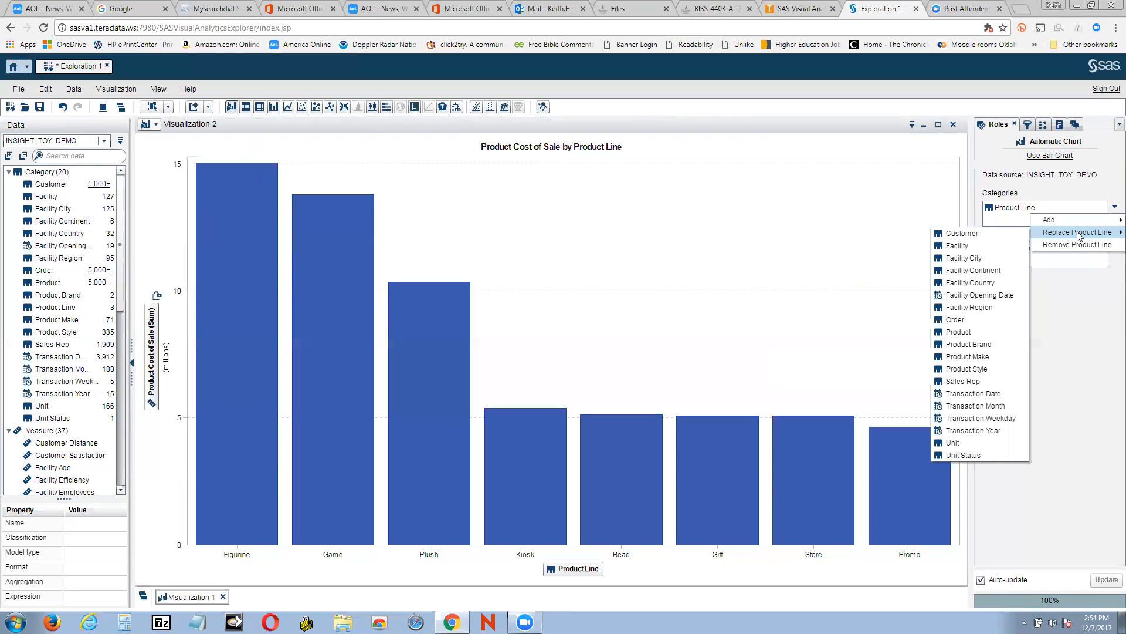
{"action": "left_click", "coordinate": [1082, 244]}
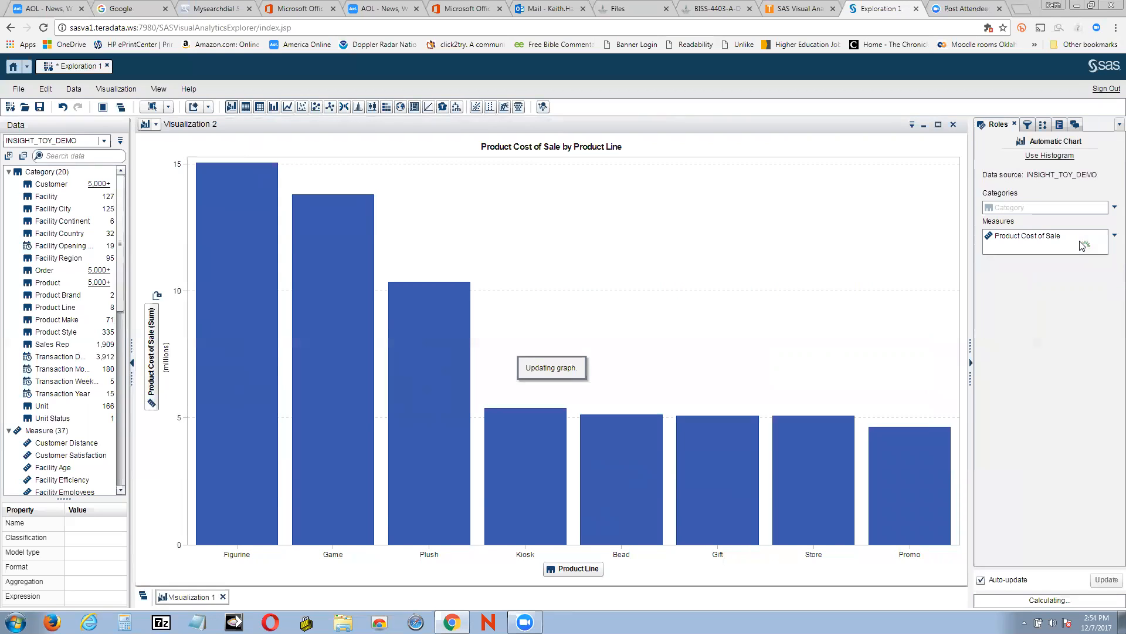
{"action": "left_click", "coordinate": [1115, 235]}
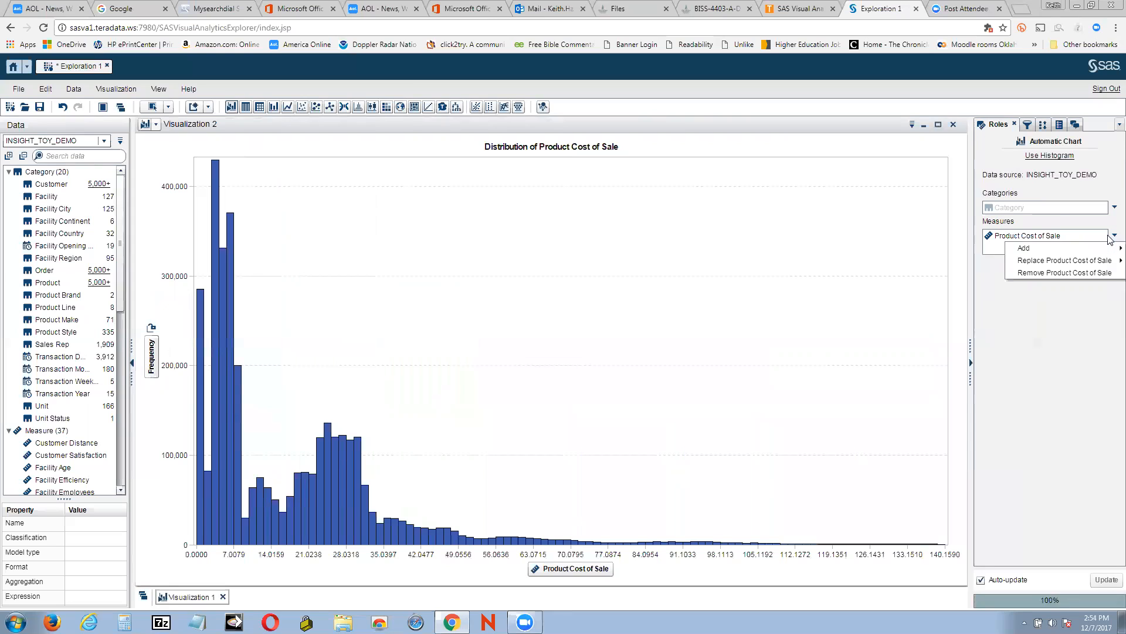
{"action": "left_click", "coordinate": [1089, 271]}
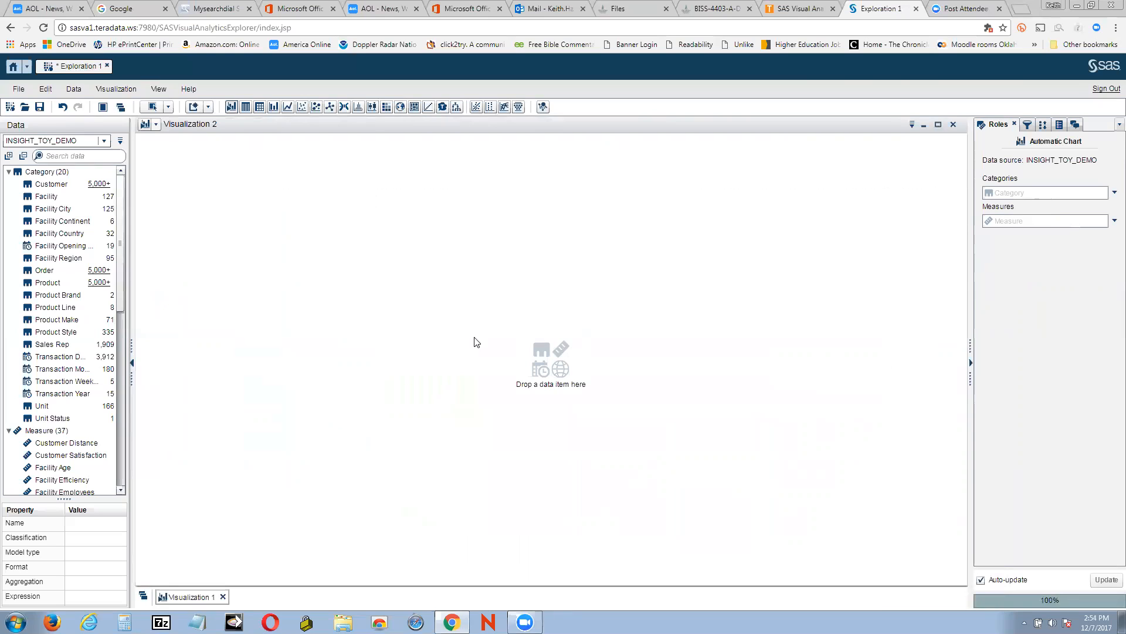
Add a new Box Plot visualization and assign Product Line as its category
{"action": "left_click", "coordinate": [207, 108]}
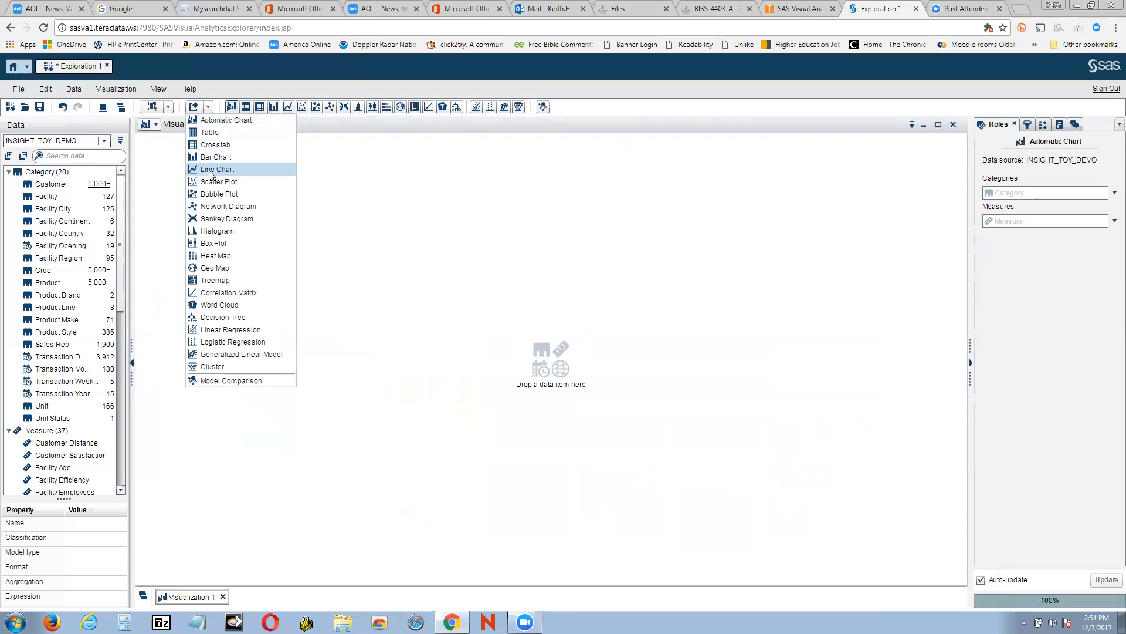
{"action": "left_click", "coordinate": [213, 245]}
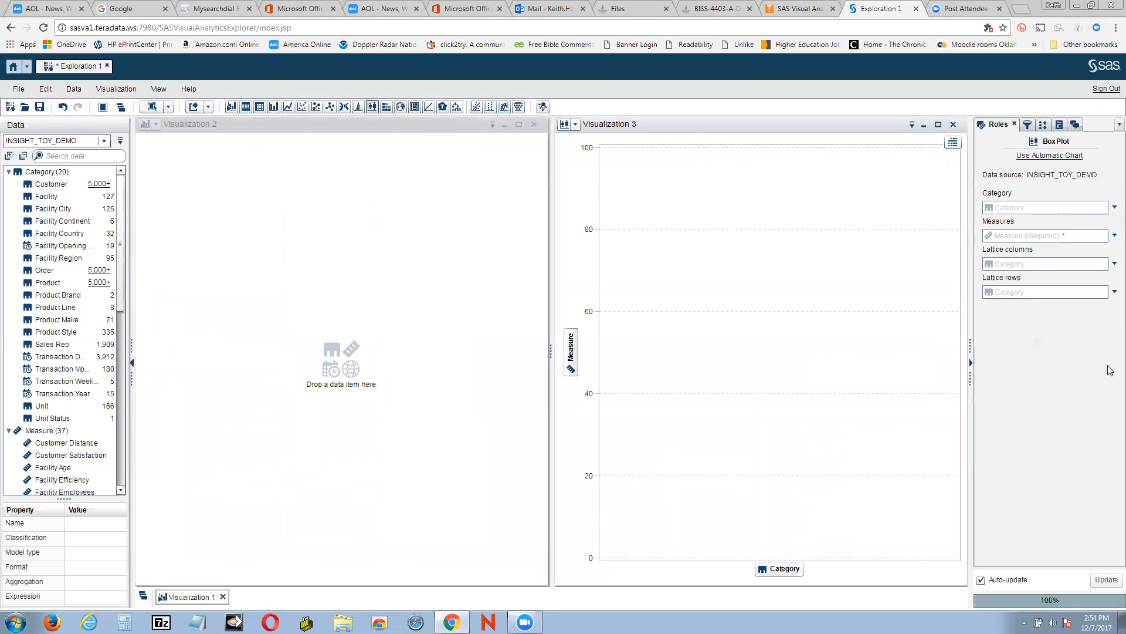
{"action": "left_click", "coordinate": [1114, 208]}
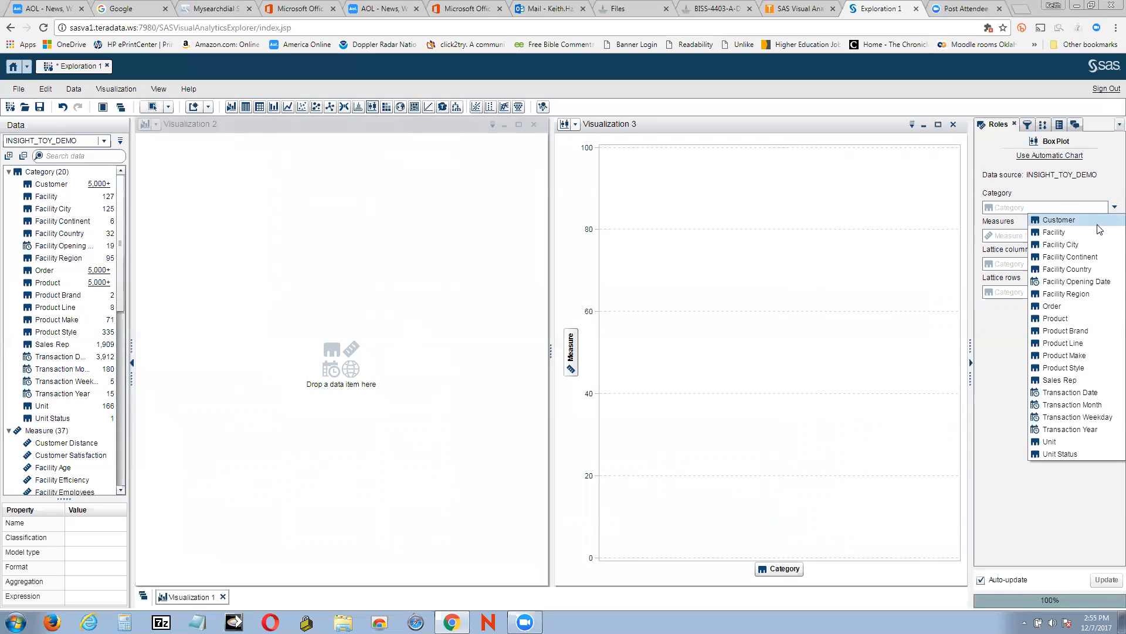
{"action": "left_click", "coordinate": [1082, 347]}
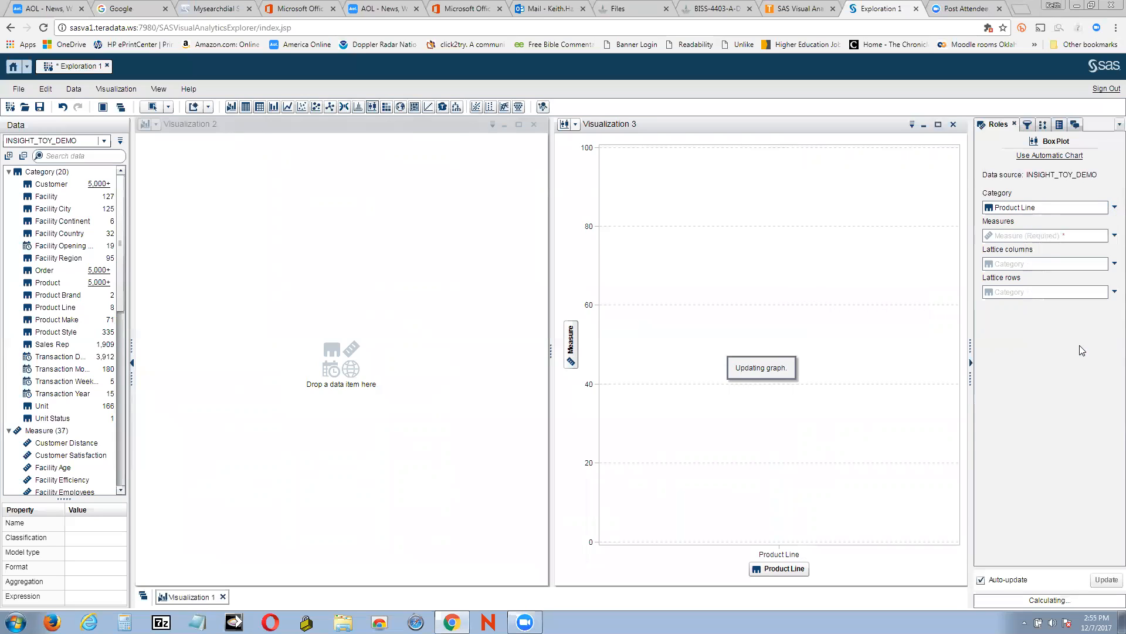
Set the box plot's measure to Product Cost of Sale
{"action": "left_click", "coordinate": [1113, 236]}
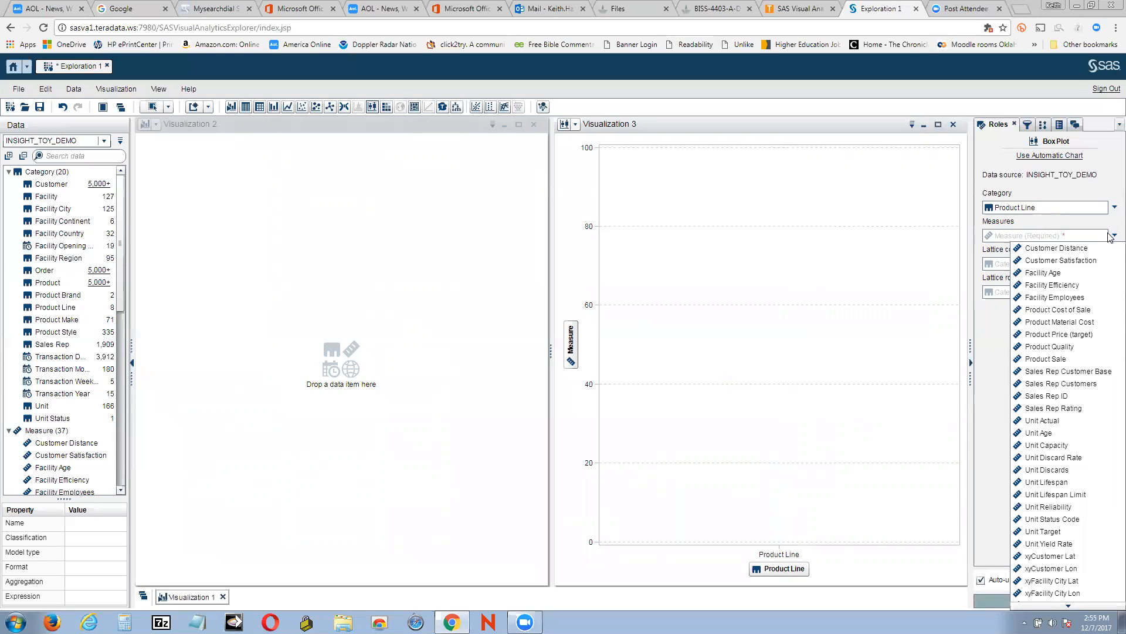
{"action": "left_click", "coordinate": [1068, 310]}
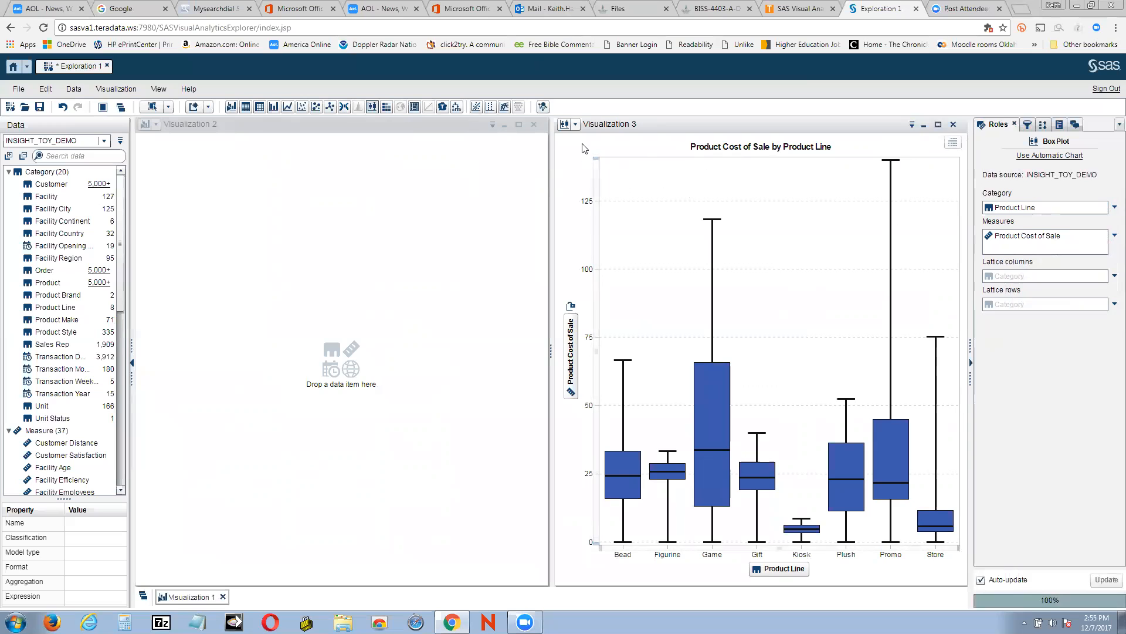
Delete the empty Visualization 2
{"action": "left_click", "coordinate": [533, 126]}
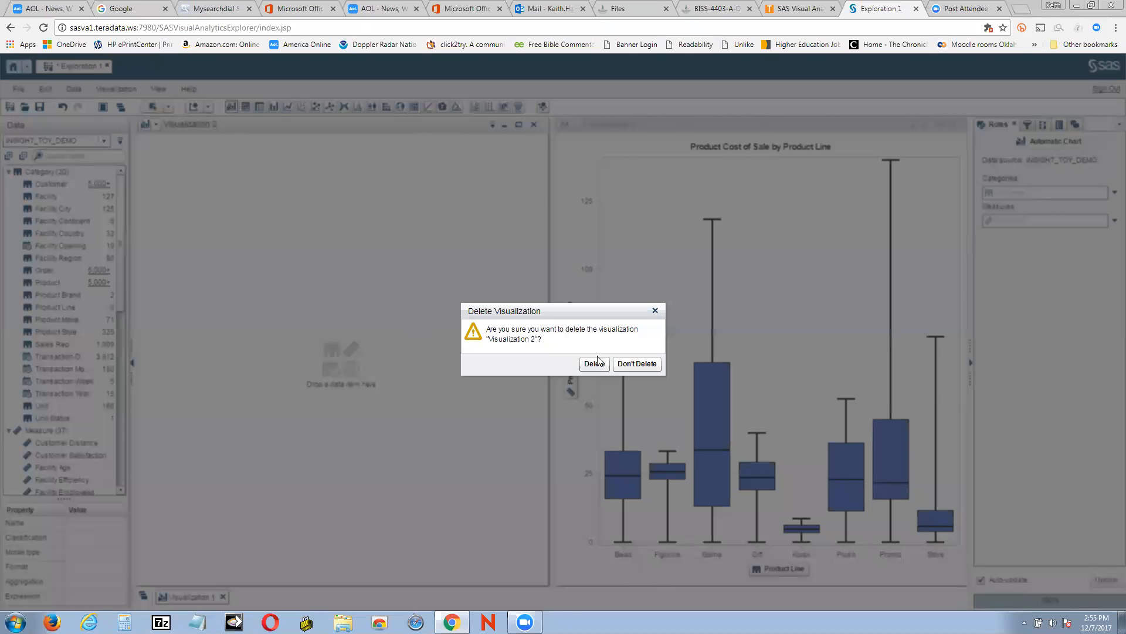
{"action": "left_click", "coordinate": [596, 363]}
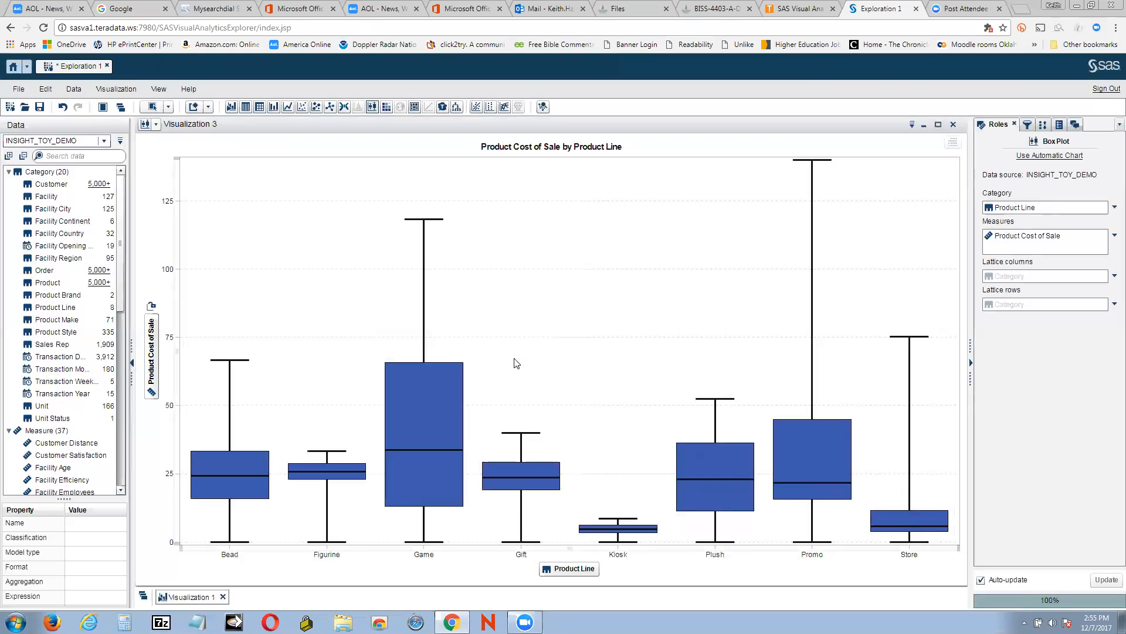
{"action": "left_click", "coordinate": [145, 123]}
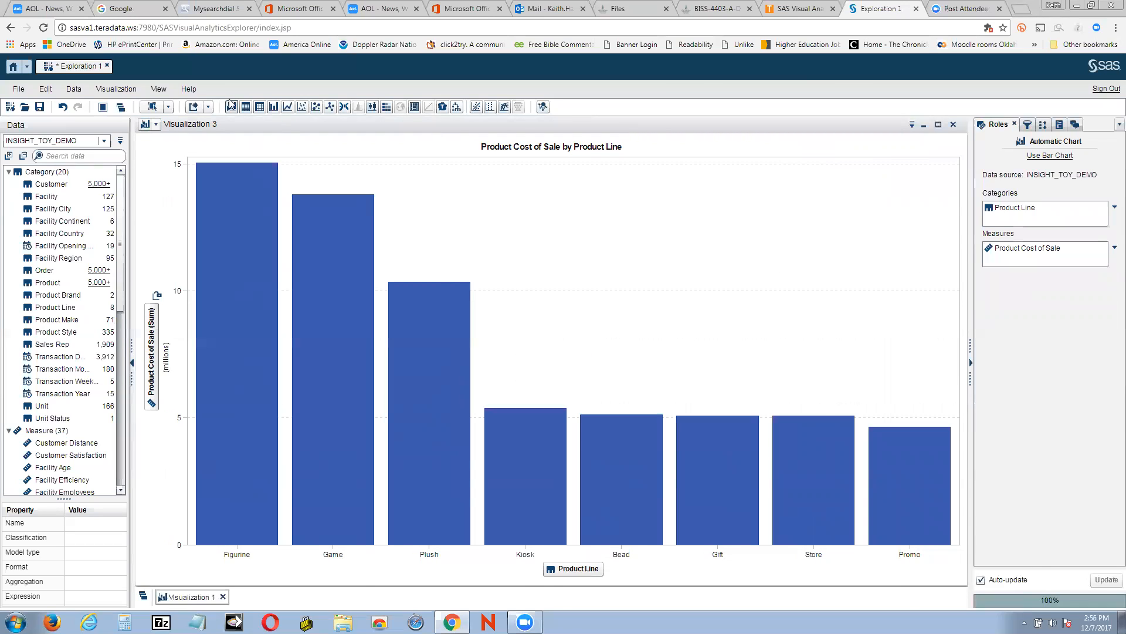
{"action": "left_click", "coordinate": [168, 108]}
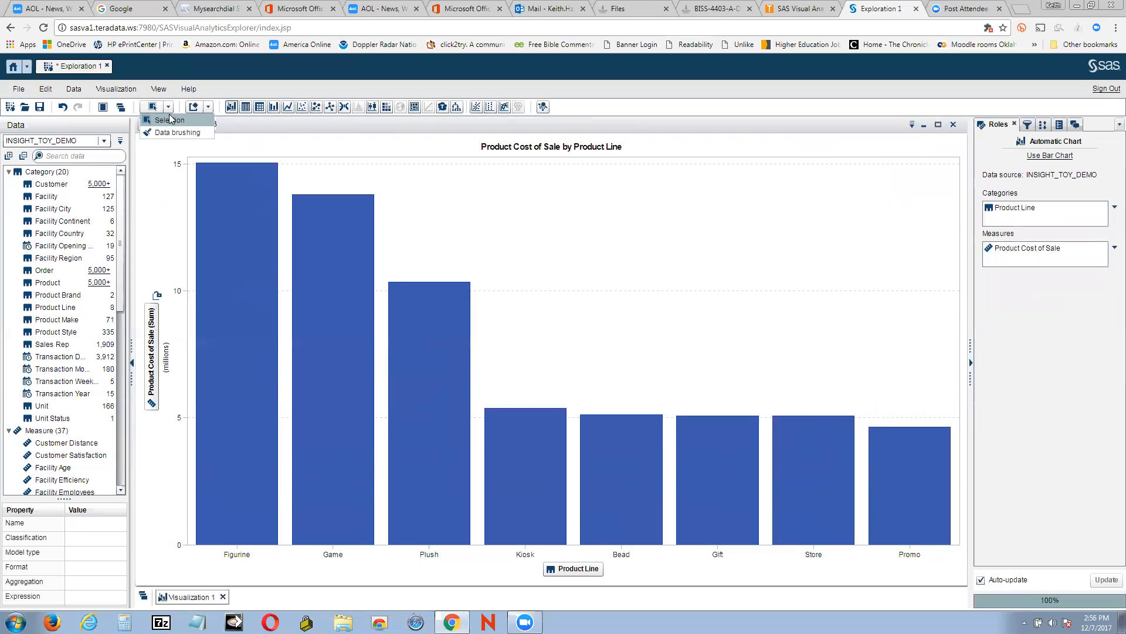
{"action": "left_click", "coordinate": [147, 126]}
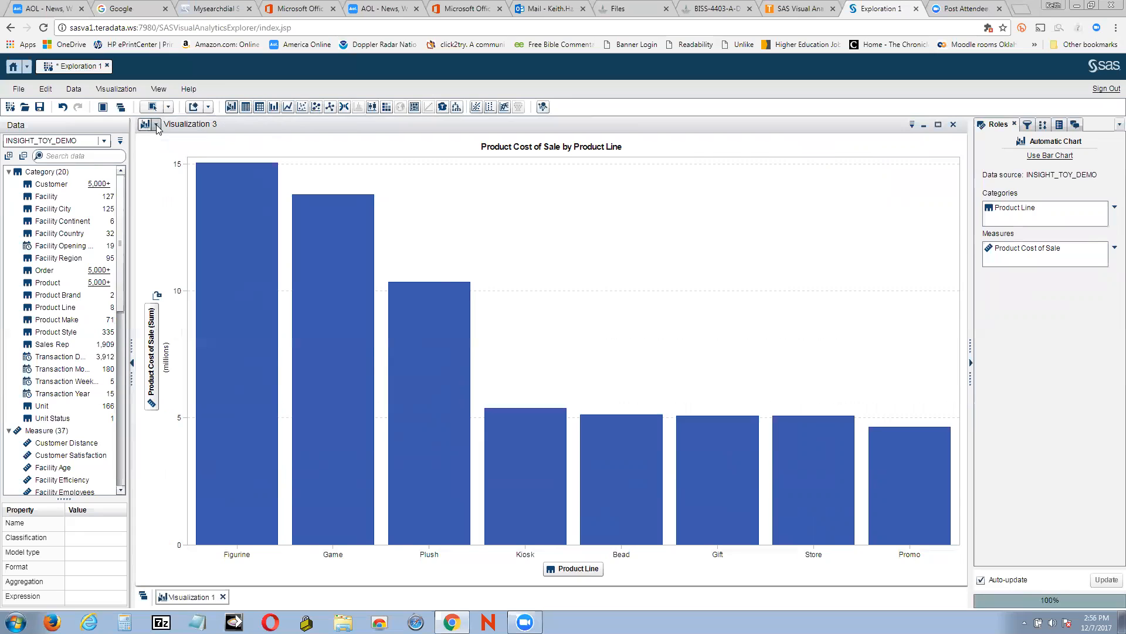
{"action": "left_click", "coordinate": [156, 124]}
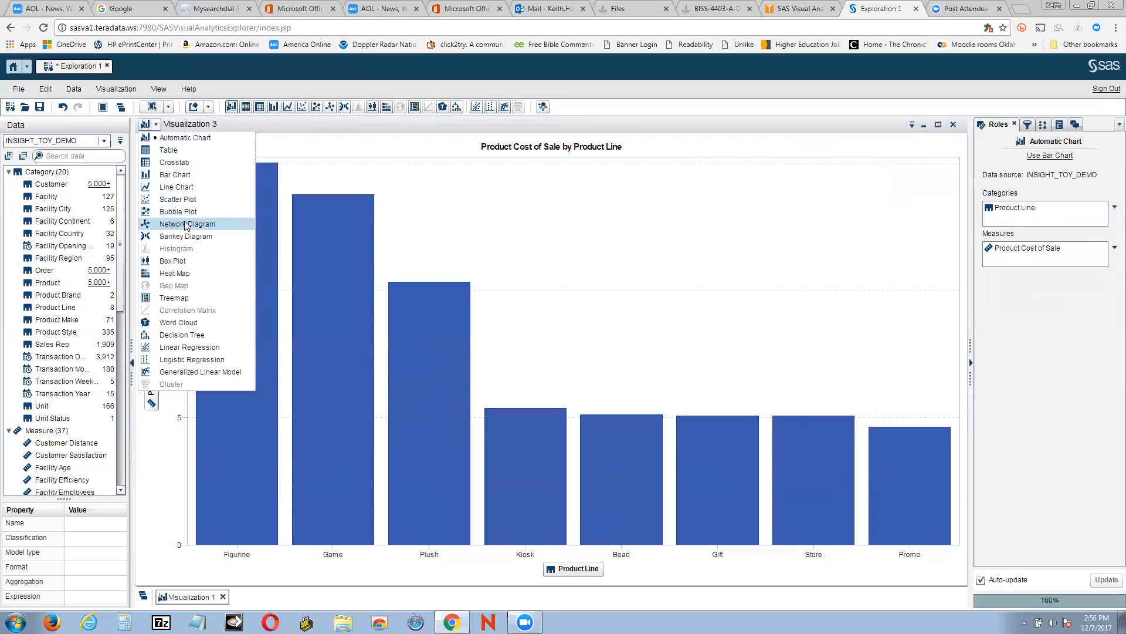
{"action": "left_click", "coordinate": [178, 262]}
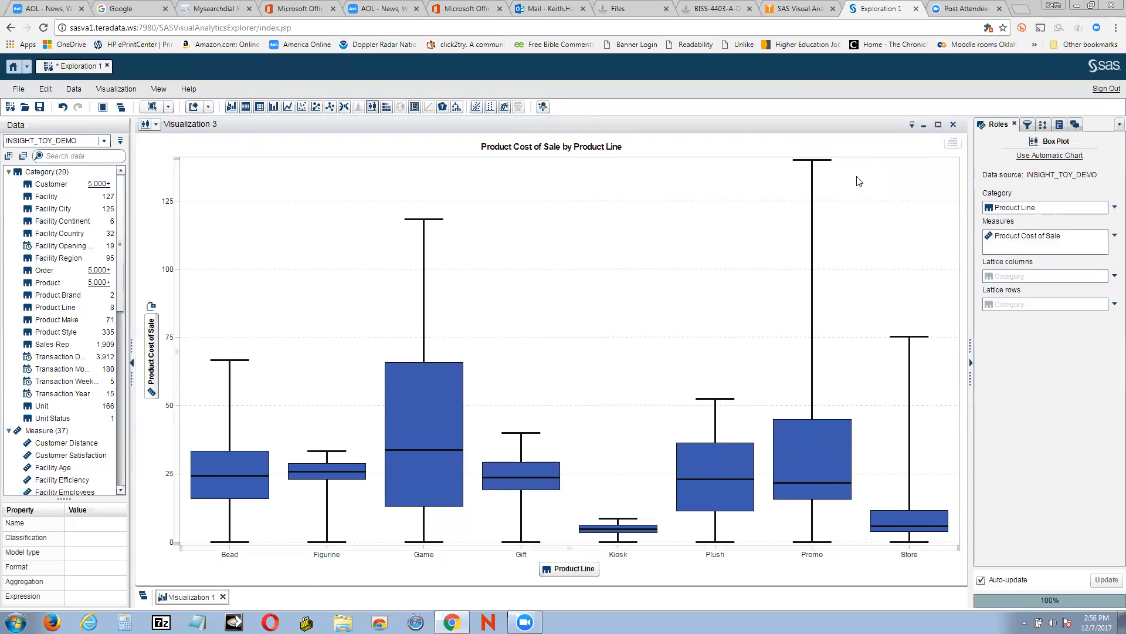
Rename the box plot visualization to Visualization 2
{"action": "left_click", "coordinate": [913, 126]}
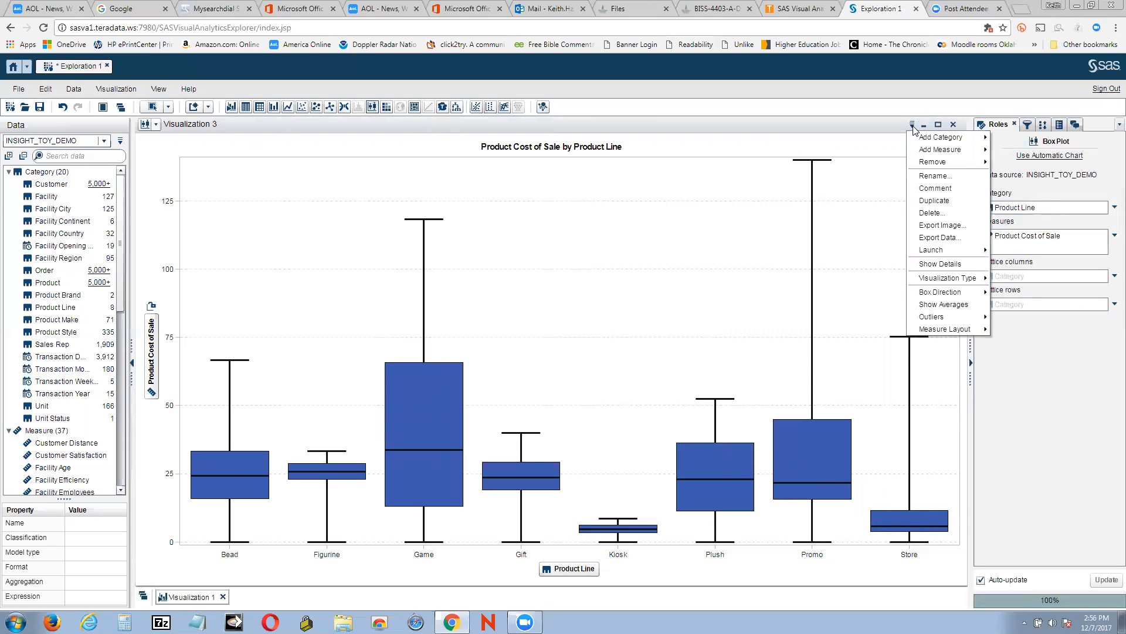
{"action": "left_click", "coordinate": [933, 176]}
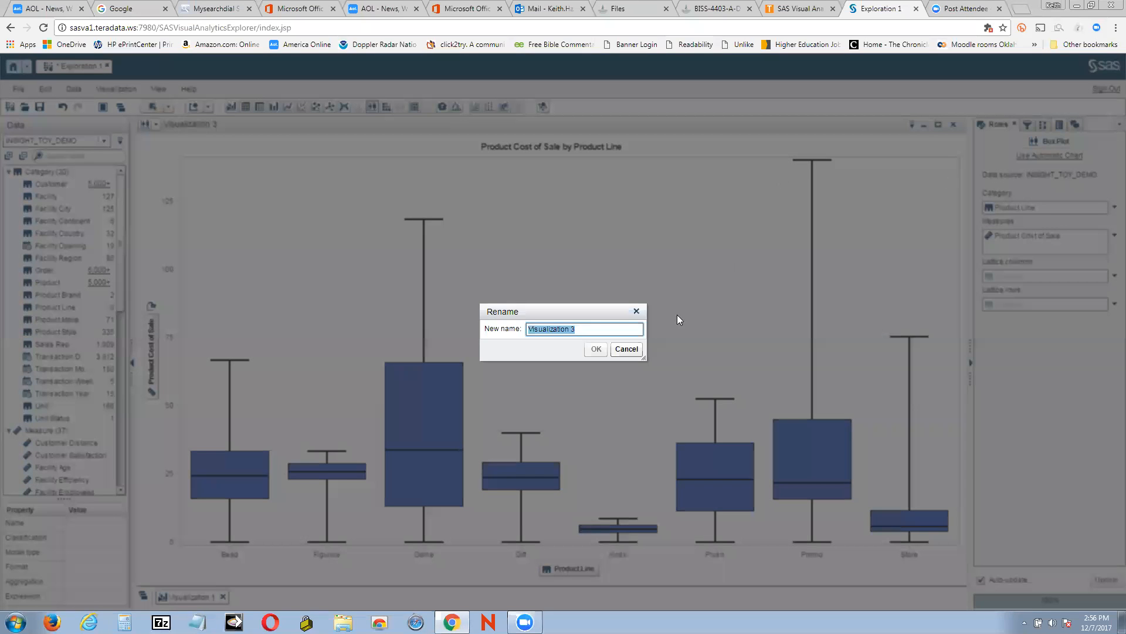
{"action": "left_click", "coordinate": [594, 334]}
{"action": "key", "text": "BackSpace"}
{"action": "type", "text": "2"}
{"action": "left_click", "coordinate": [595, 350]}
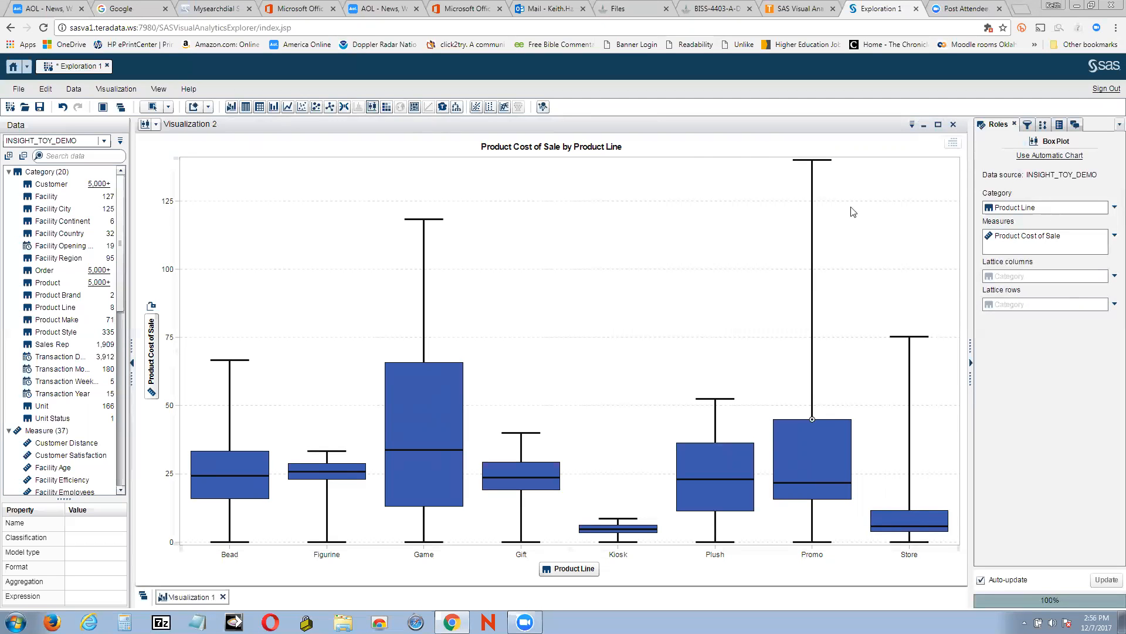
Minimize the box plot visualization and create a new visualization
{"action": "left_click", "coordinate": [924, 125]}
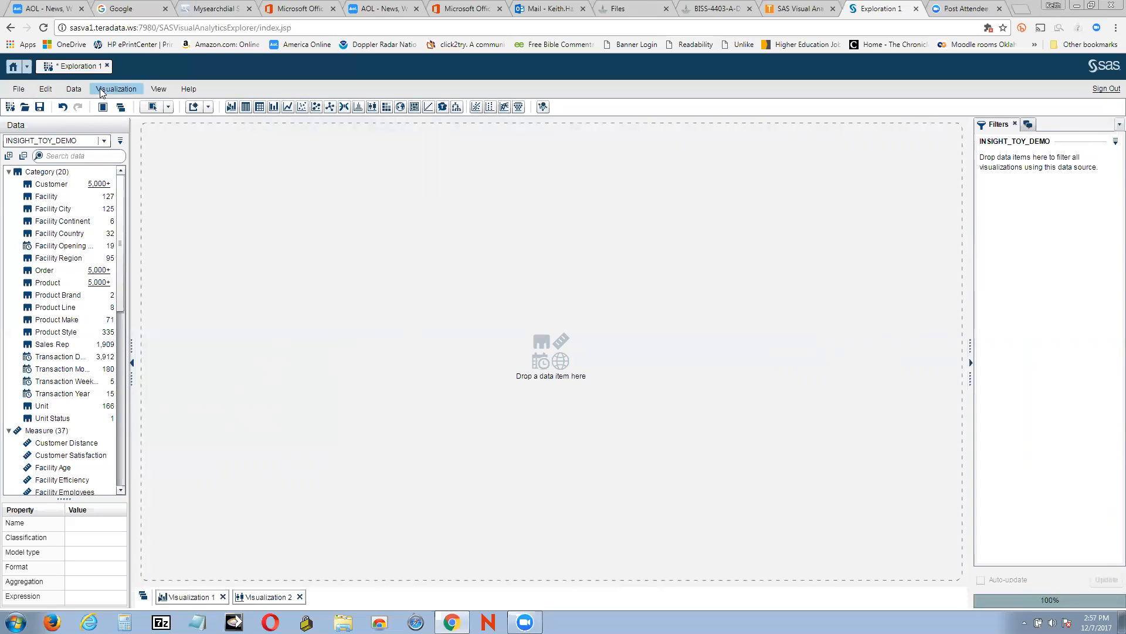
{"action": "left_click", "coordinate": [119, 92]}
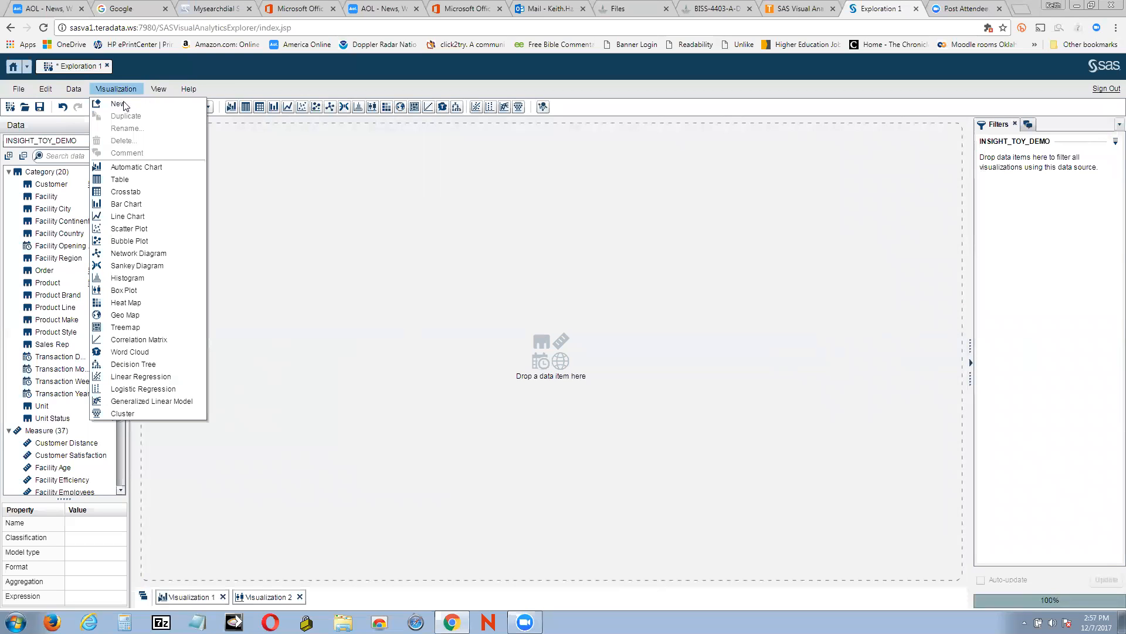
{"action": "left_click", "coordinate": [123, 105]}
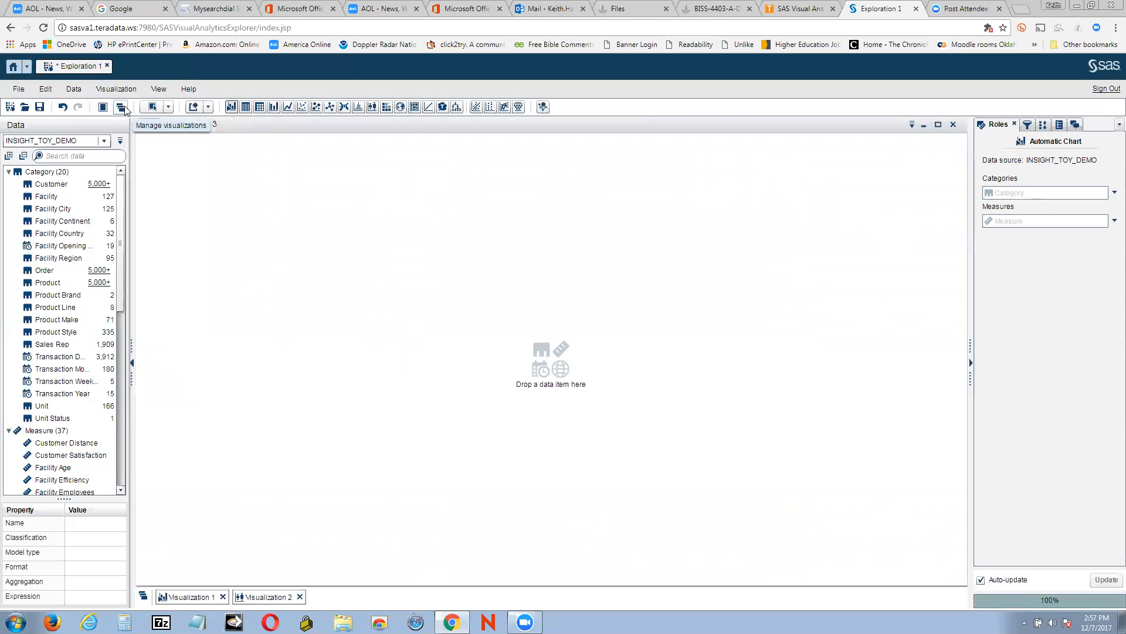
Chart Unit Capacity as the measure with Transaction Date as the category in the new visualization
{"action": "left_click", "coordinate": [1112, 221]}
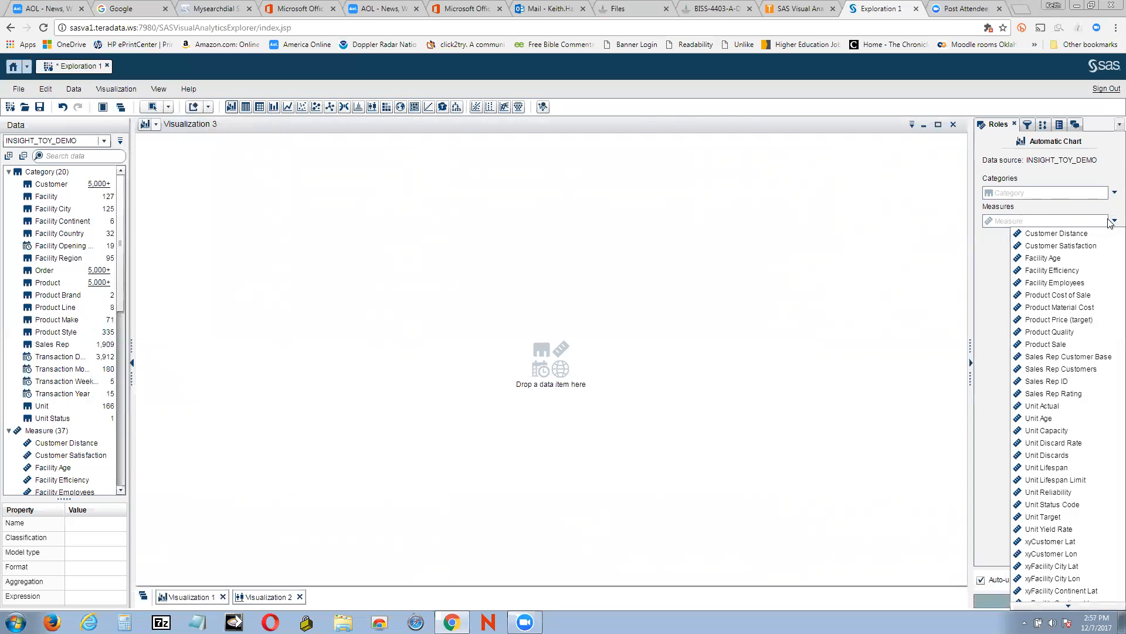
{"action": "left_click", "coordinate": [1056, 432]}
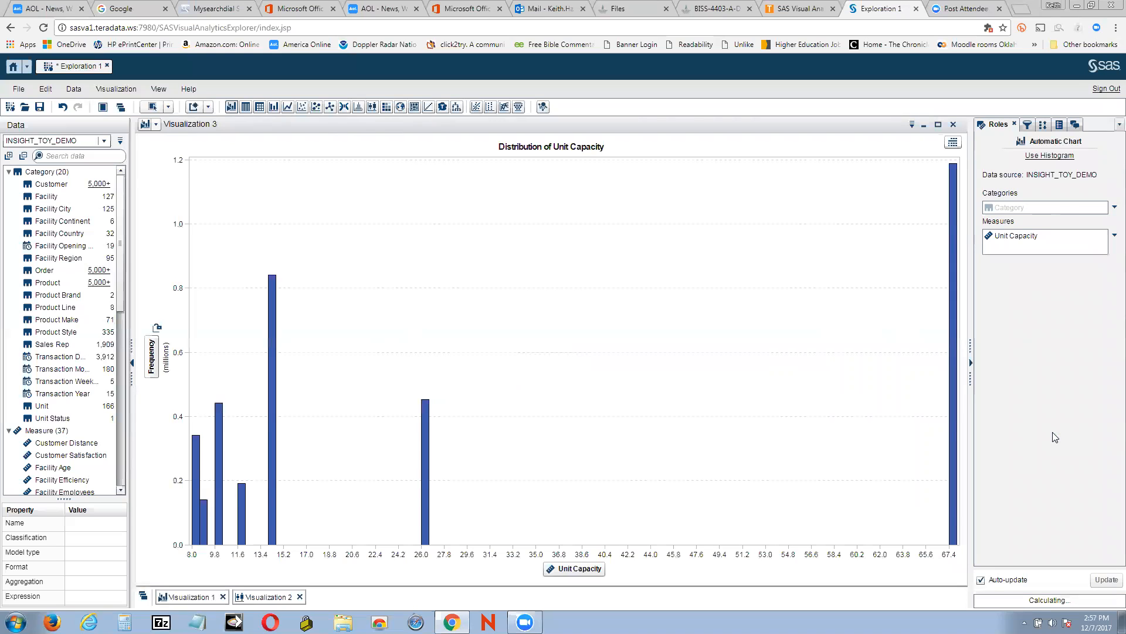
{"action": "left_click", "coordinate": [1112, 209]}
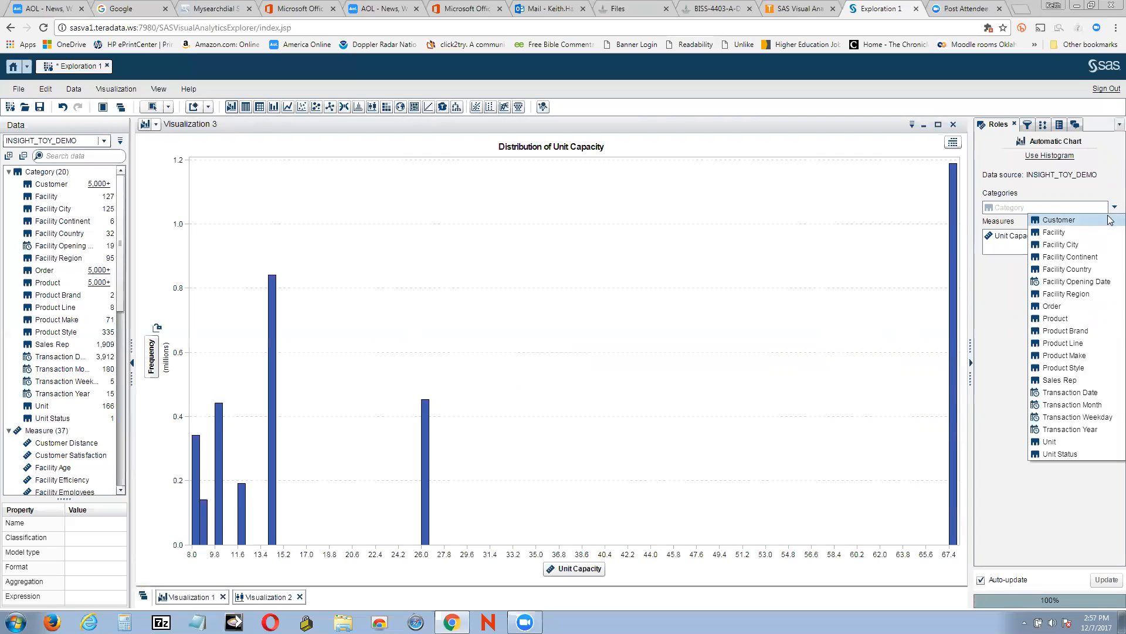
{"action": "left_click", "coordinate": [1074, 392]}
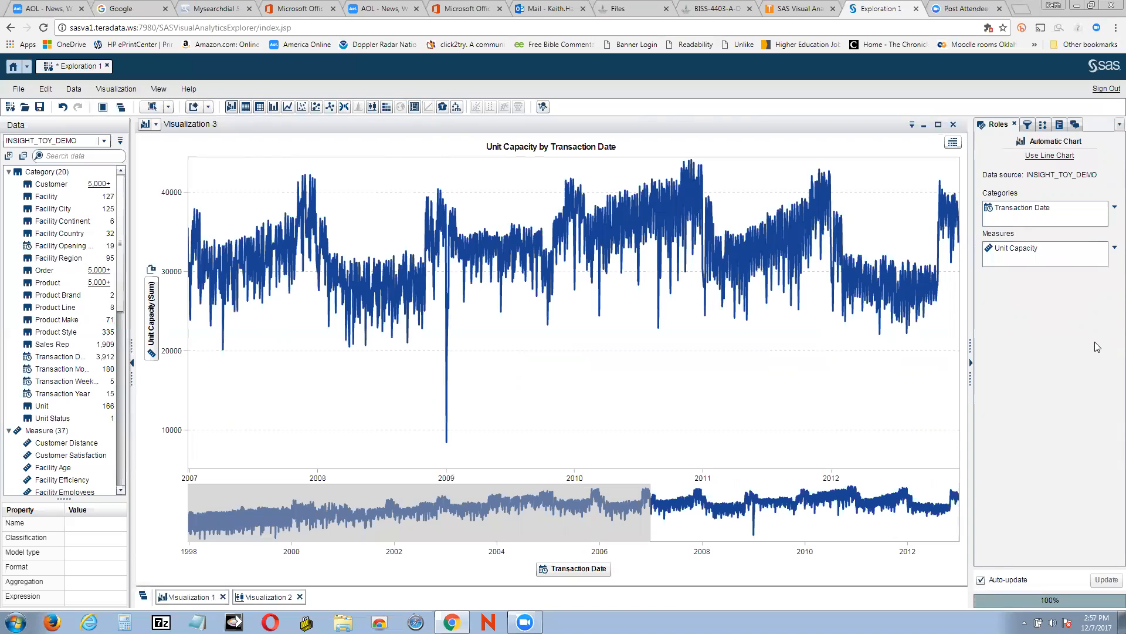
Add a Transaction Date filter to the line chart visualization
{"action": "left_click", "coordinate": [1110, 208]}
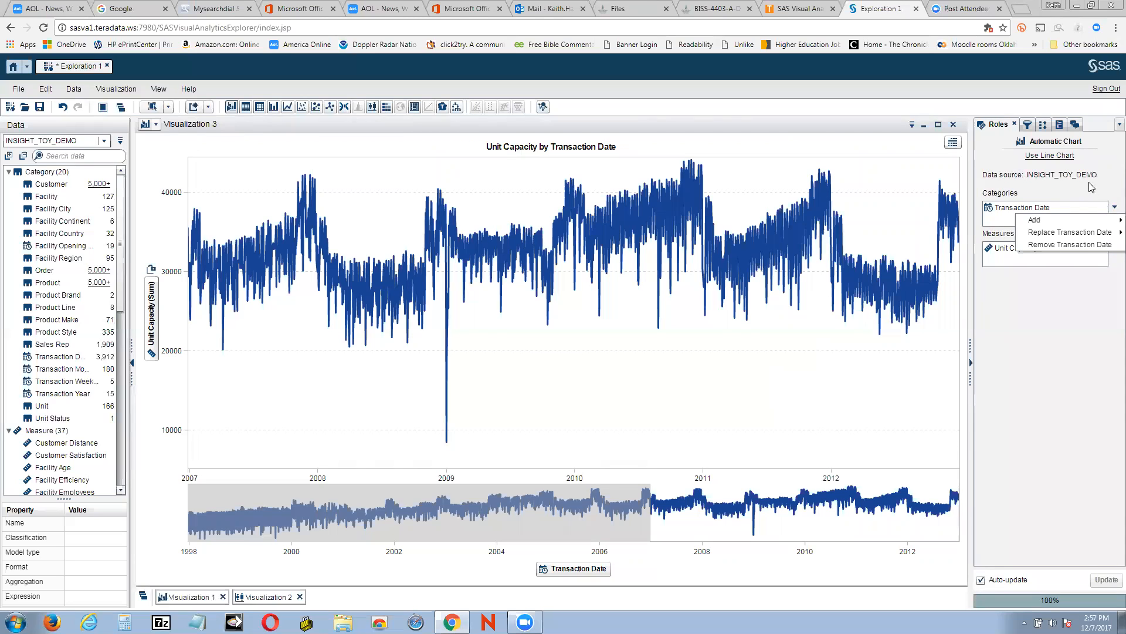
{"action": "left_click", "coordinate": [1092, 187]}
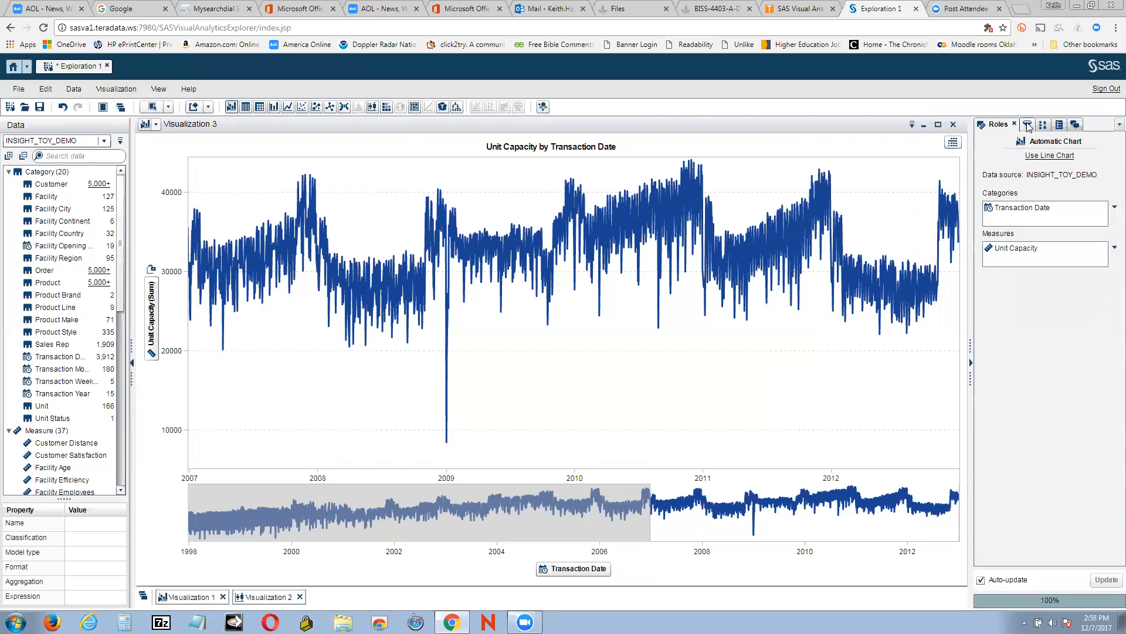
{"action": "left_click", "coordinate": [1028, 125]}
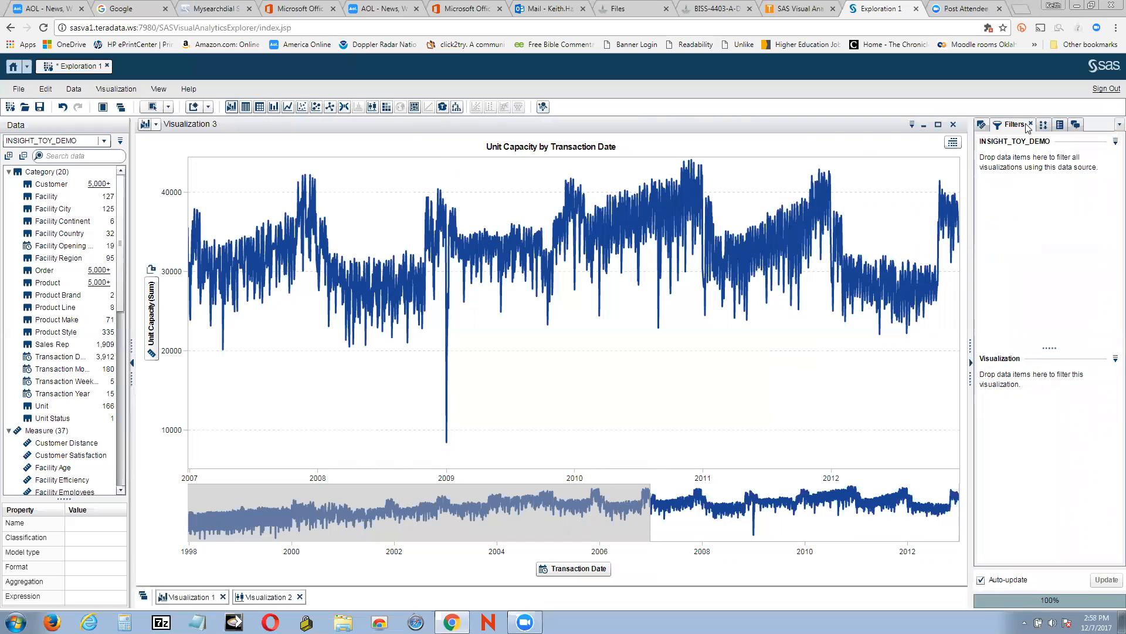
{"action": "left_click", "coordinate": [1043, 125]}
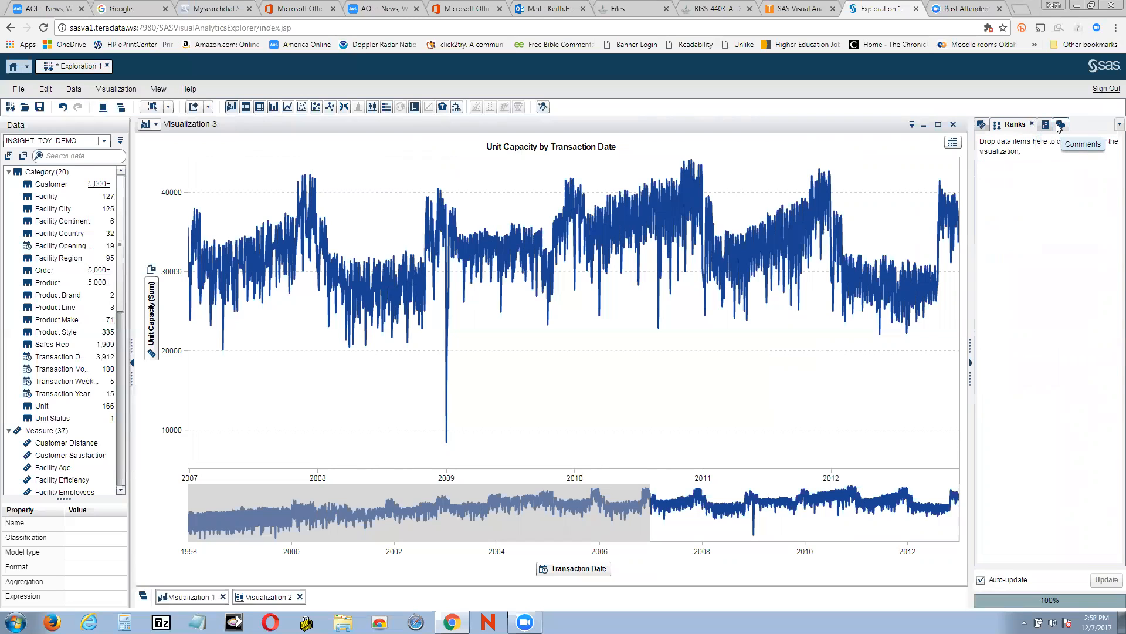
{"action": "mouse_move", "coordinate": [913, 286]}
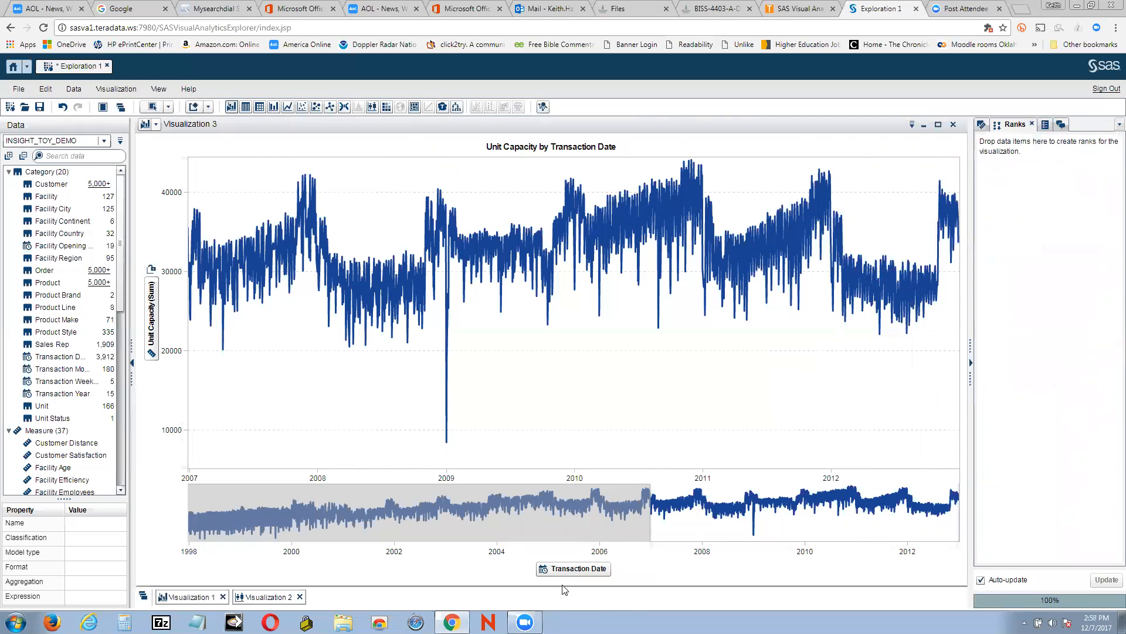
{"action": "left_click", "coordinate": [590, 570]}
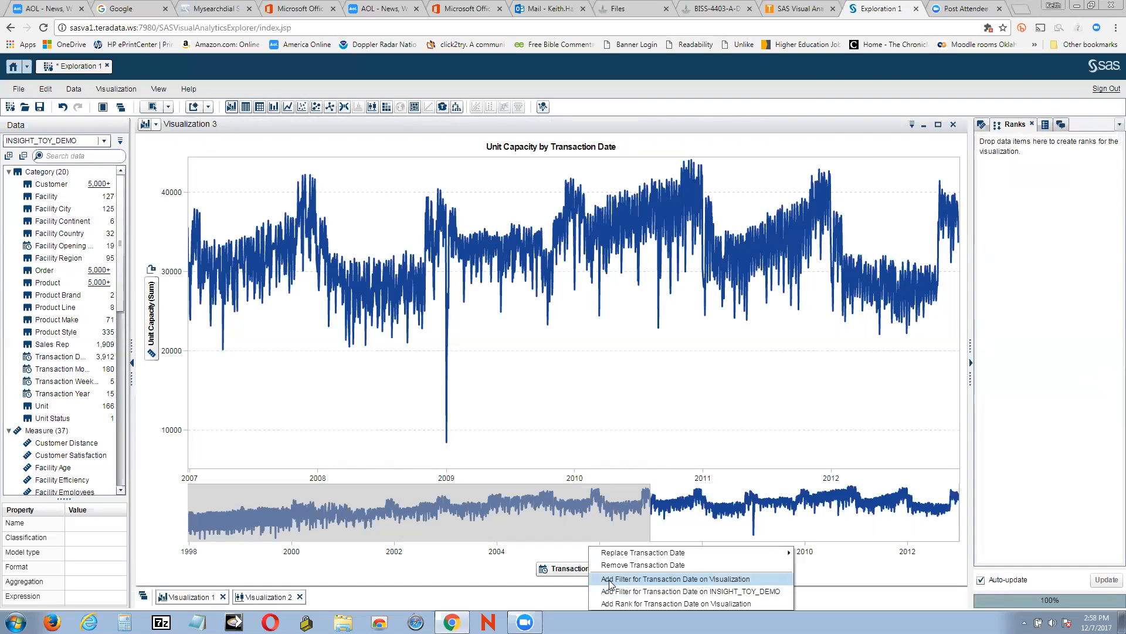
{"action": "left_click", "coordinate": [611, 579]}
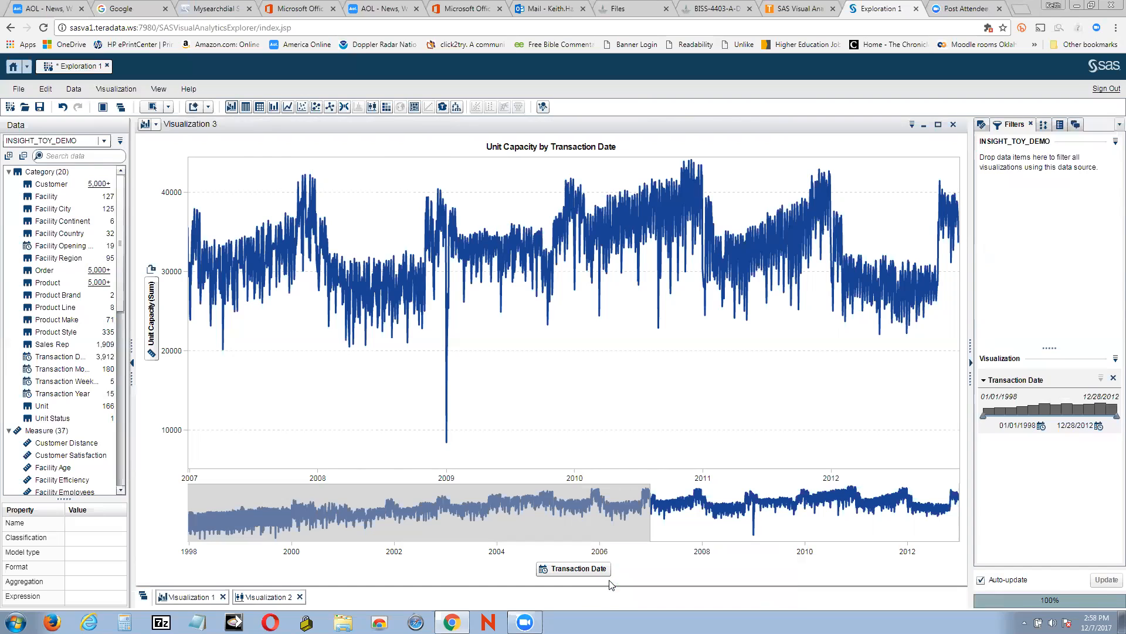
Review the Transaction Date filter's options menu and its start-date calendar
{"action": "left_click", "coordinate": [1101, 379]}
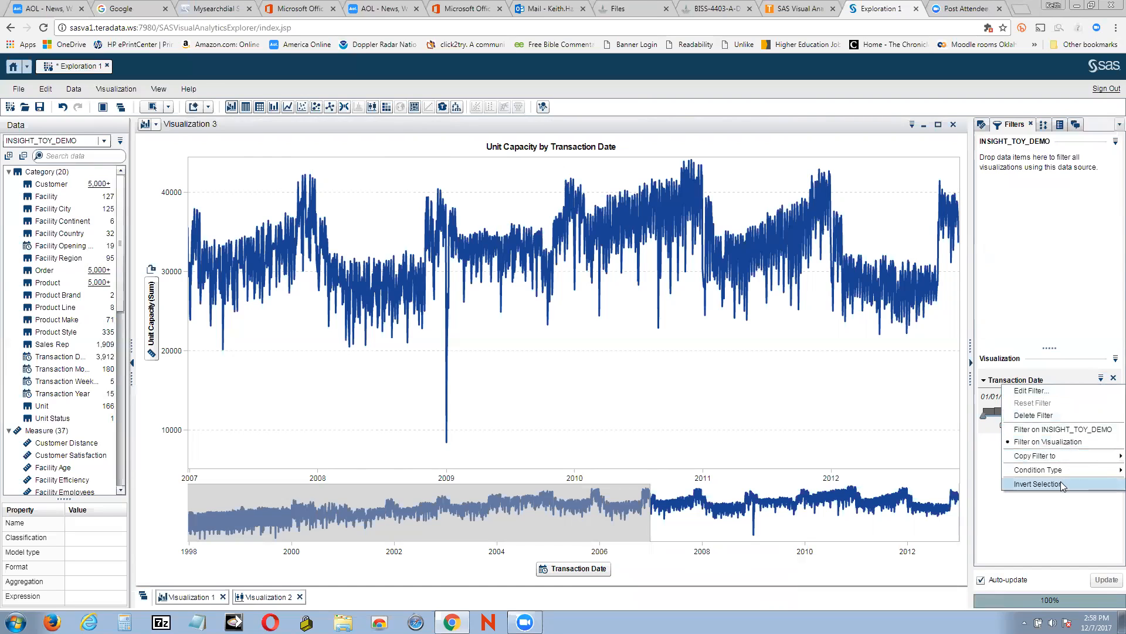
{"action": "left_click", "coordinate": [1060, 515]}
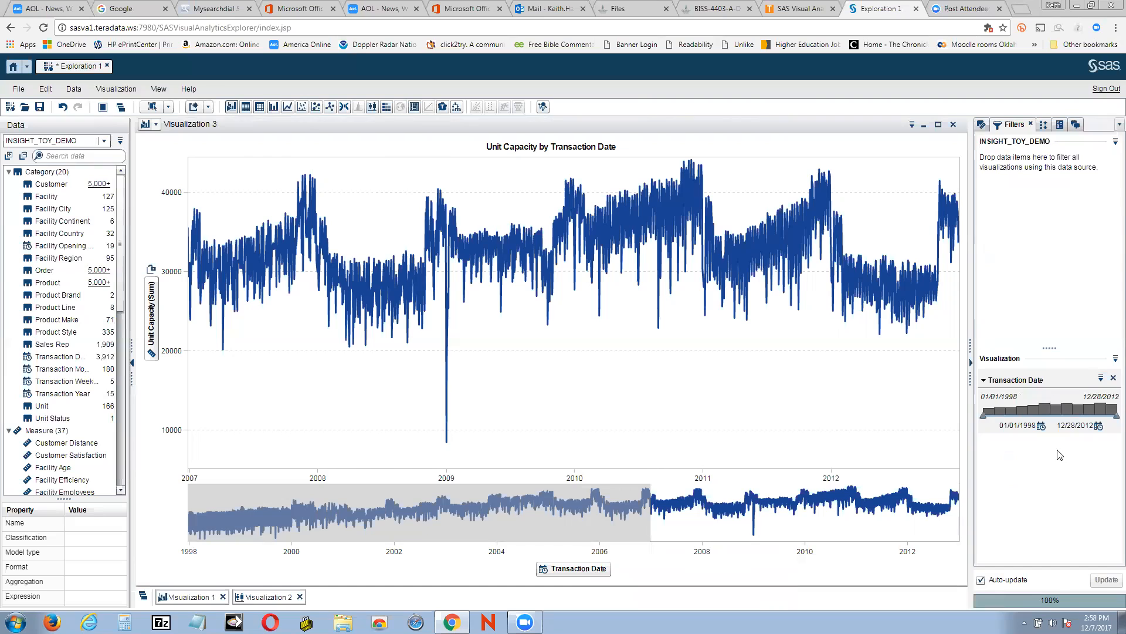
{"action": "left_click", "coordinate": [1040, 426]}
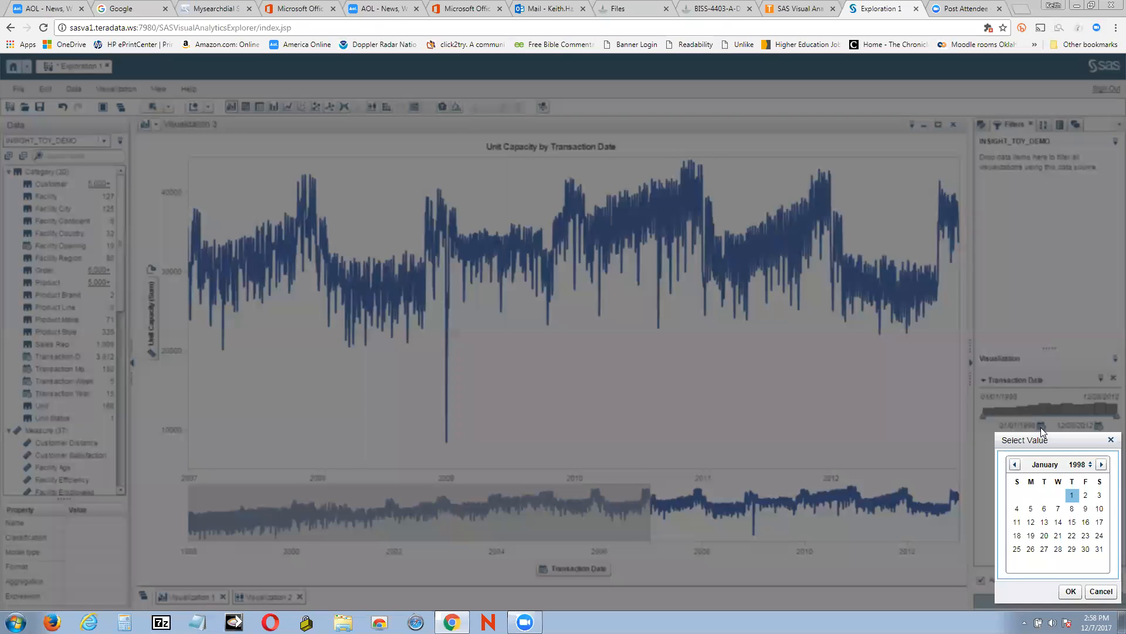
{"action": "left_click", "coordinate": [1111, 441]}
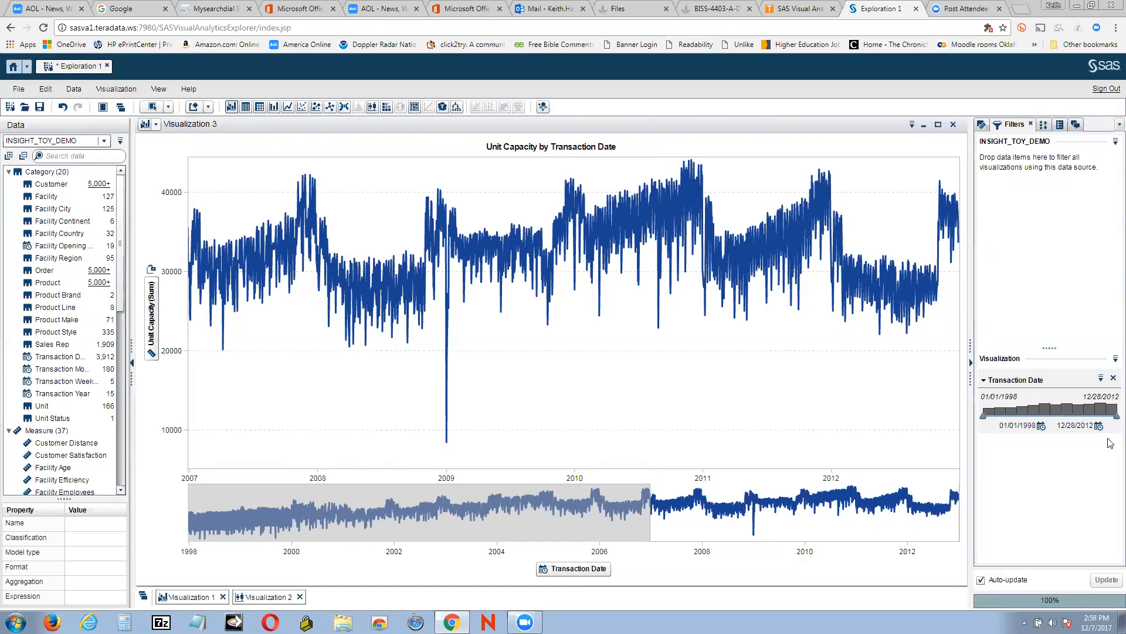
{"action": "left_click", "coordinate": [1101, 379]}
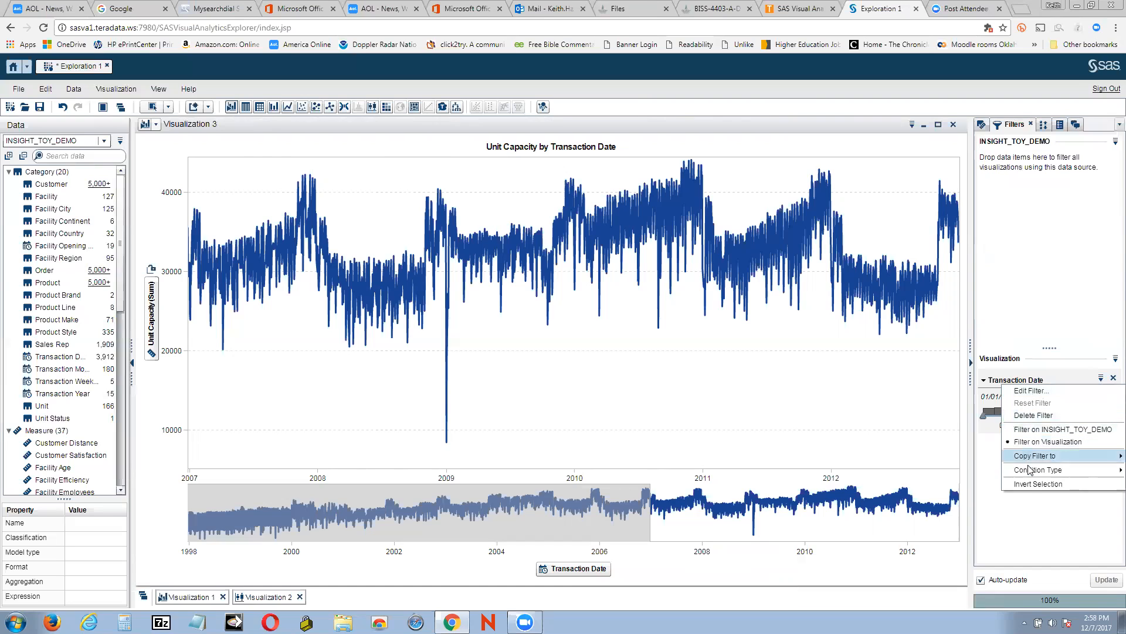
{"action": "left_click", "coordinate": [1050, 509]}
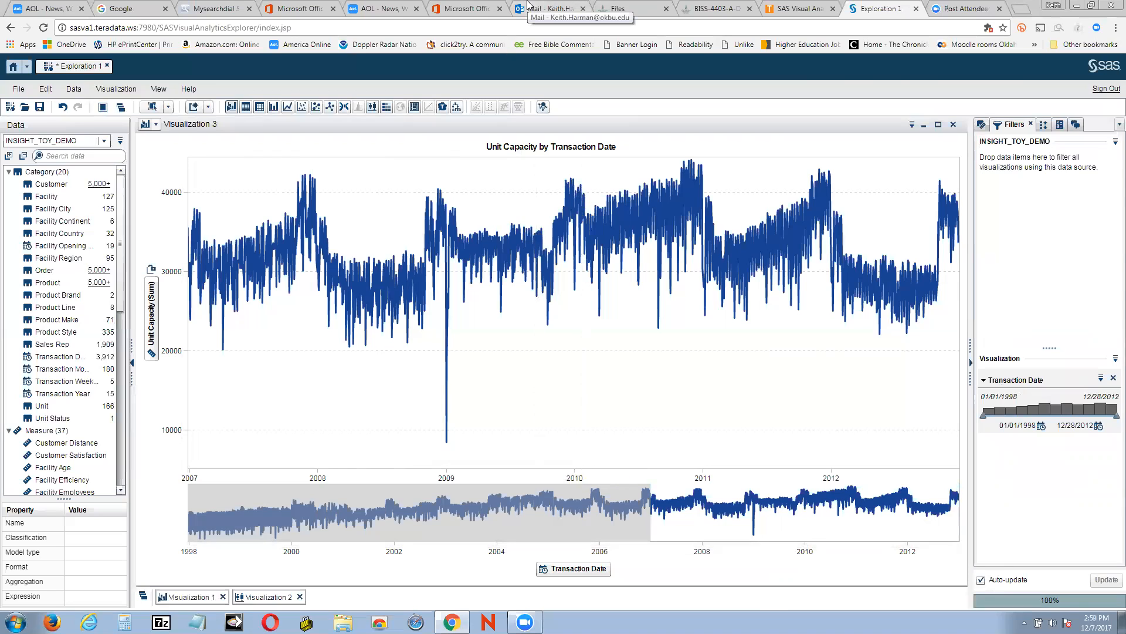
Minimize the line chart visualization
{"action": "left_click", "coordinate": [912, 125]}
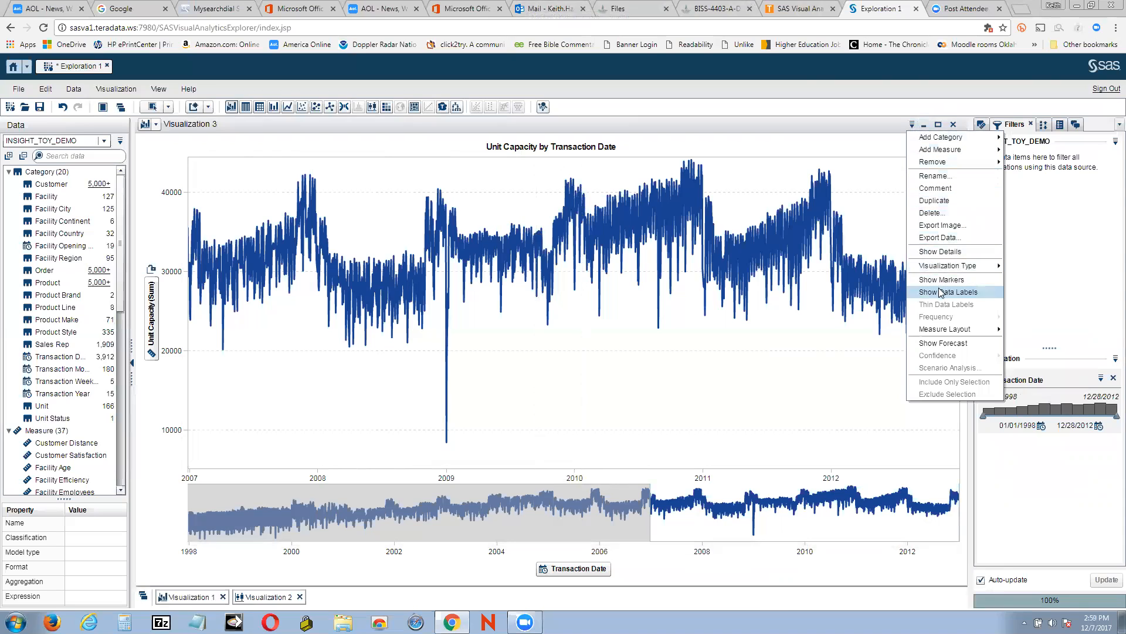
{"action": "mouse_move", "coordinate": [943, 331]}
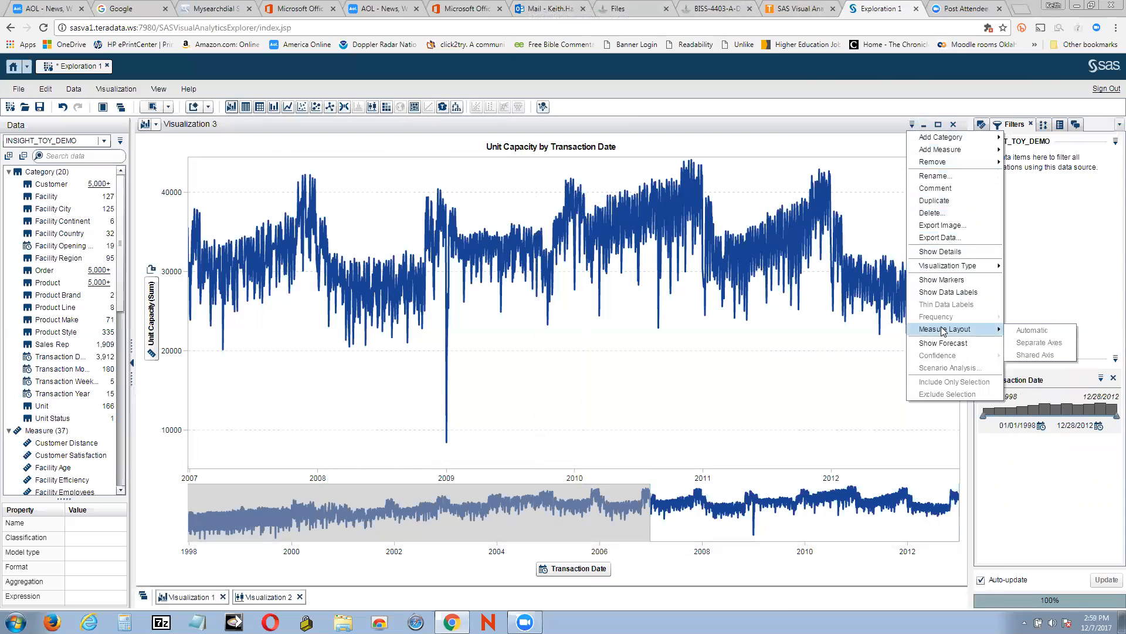
{"action": "left_click", "coordinate": [883, 88]}
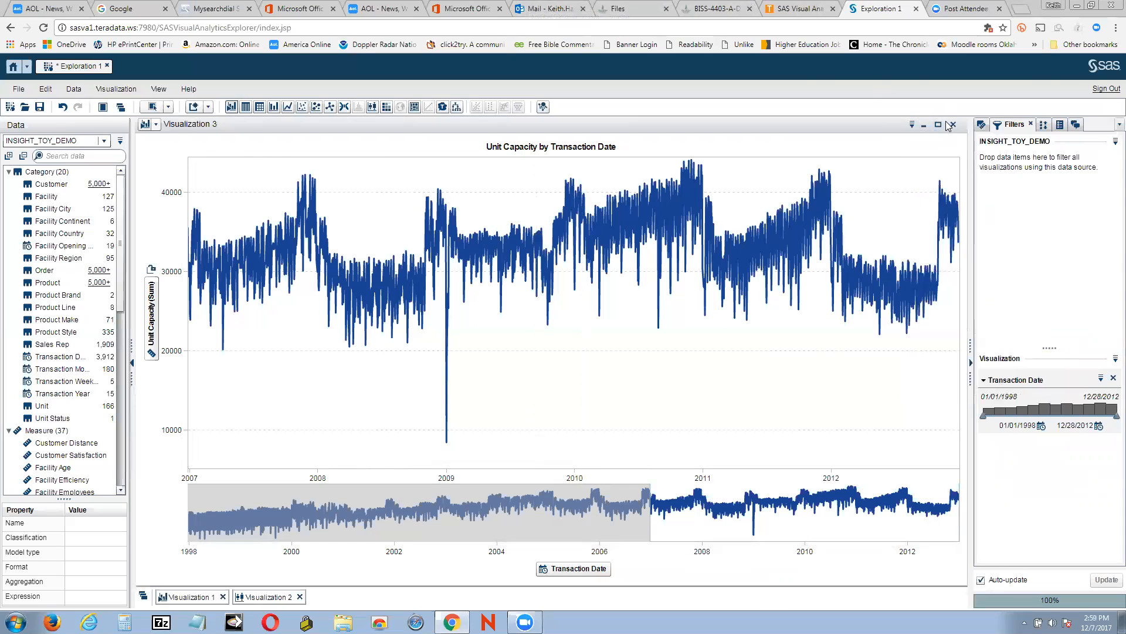
{"action": "mouse_move", "coordinate": [617, 220]}
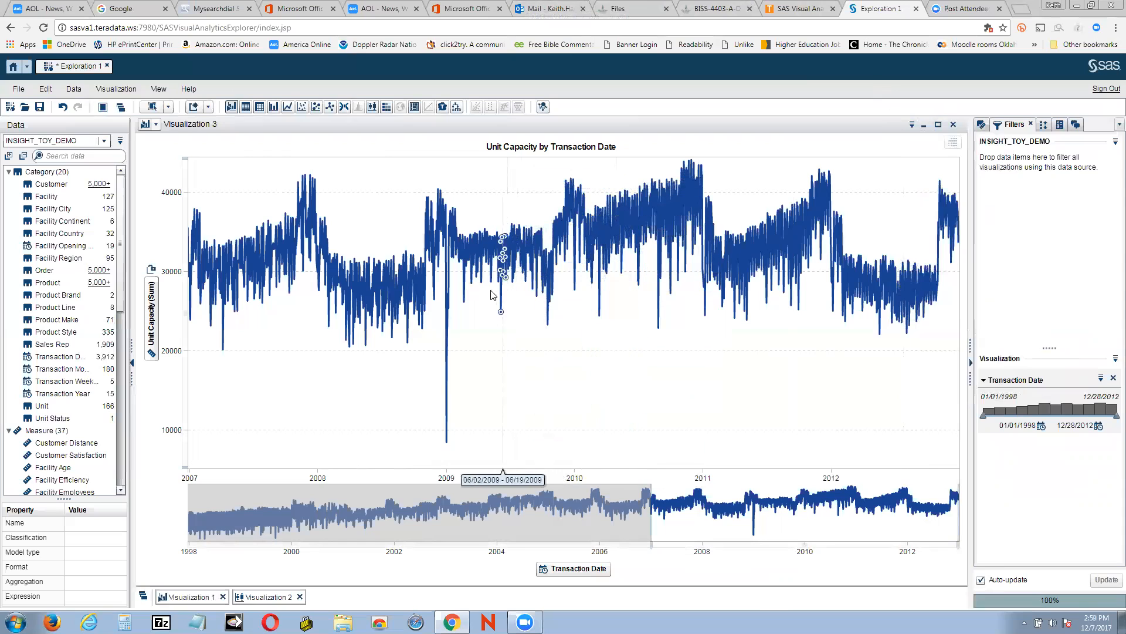
{"action": "mouse_move", "coordinate": [505, 289]}
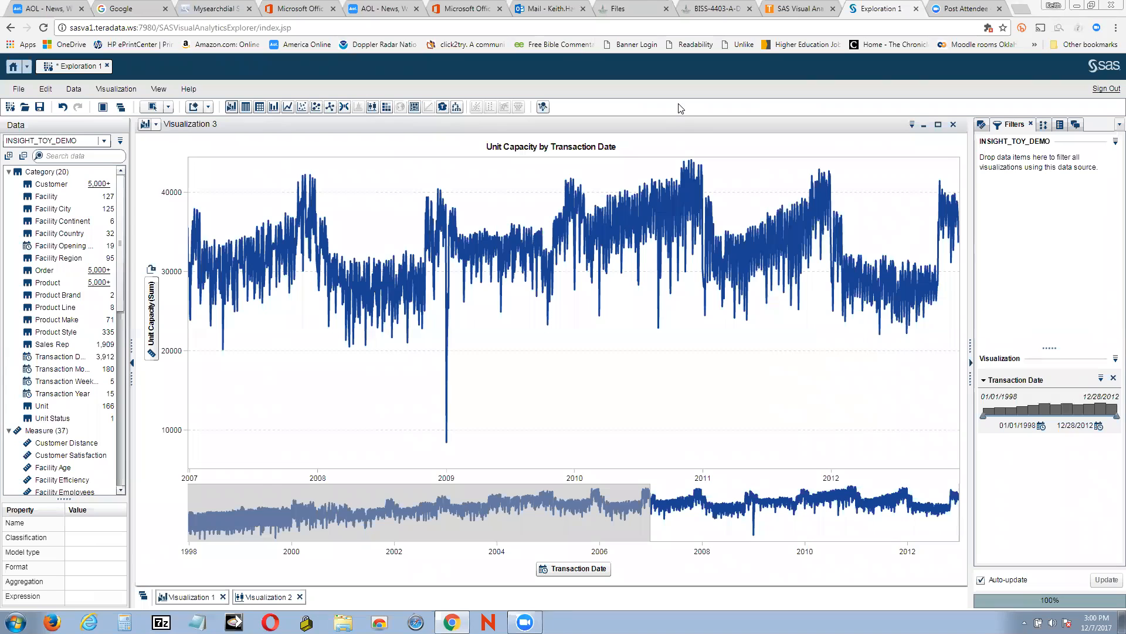
{"action": "left_click", "coordinate": [926, 126]}
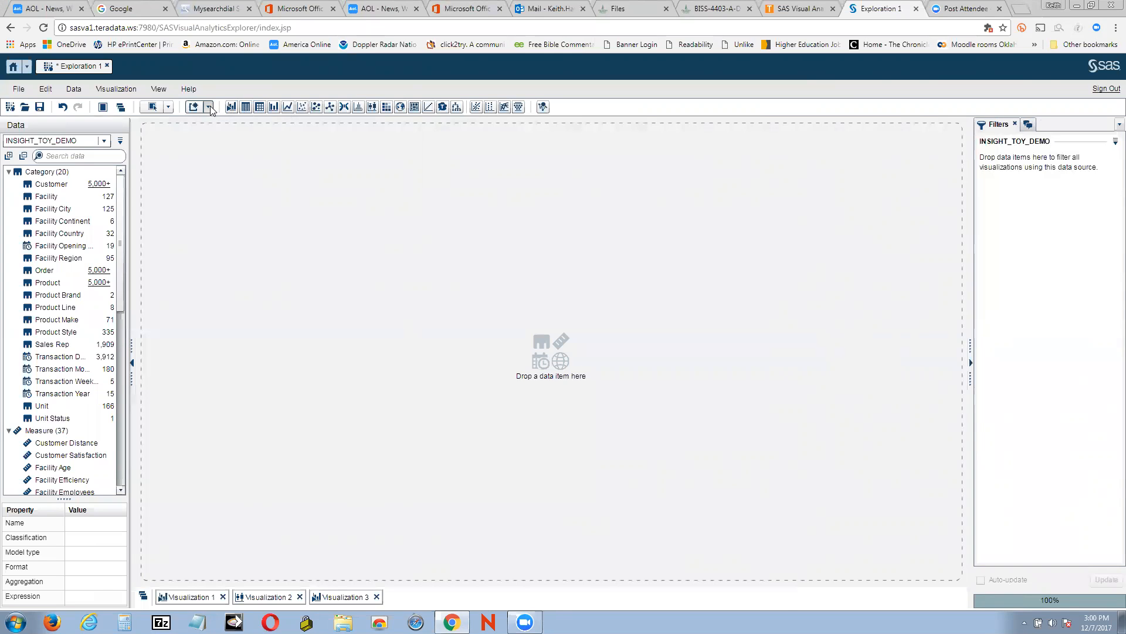
Create a new Treemap visualization
{"action": "left_click", "coordinate": [170, 108]}
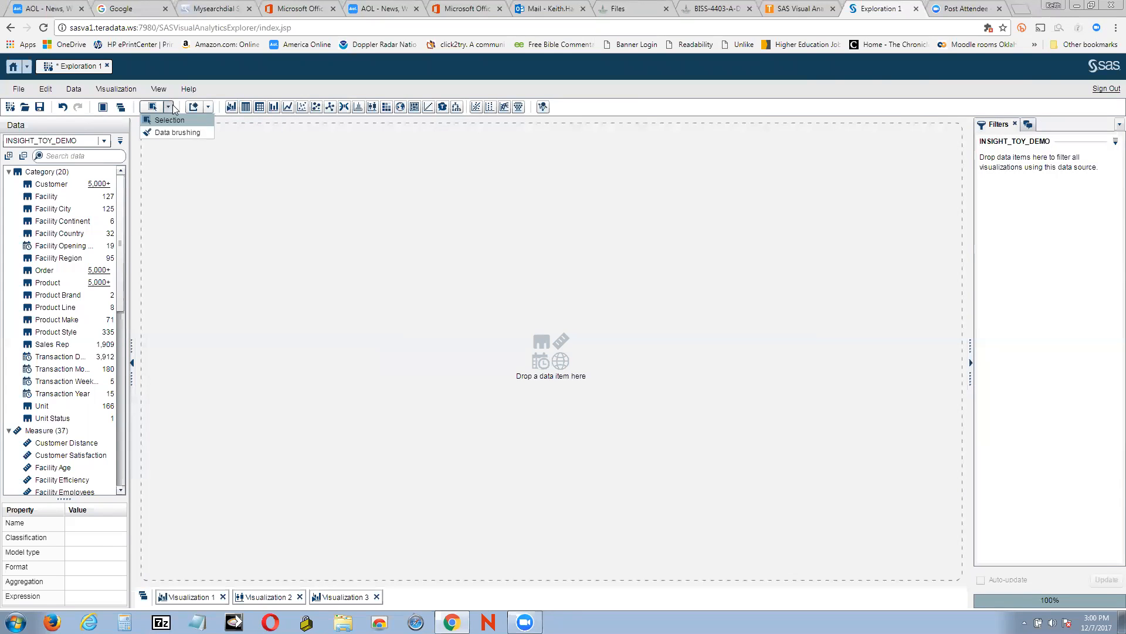
{"action": "left_click", "coordinate": [209, 107]}
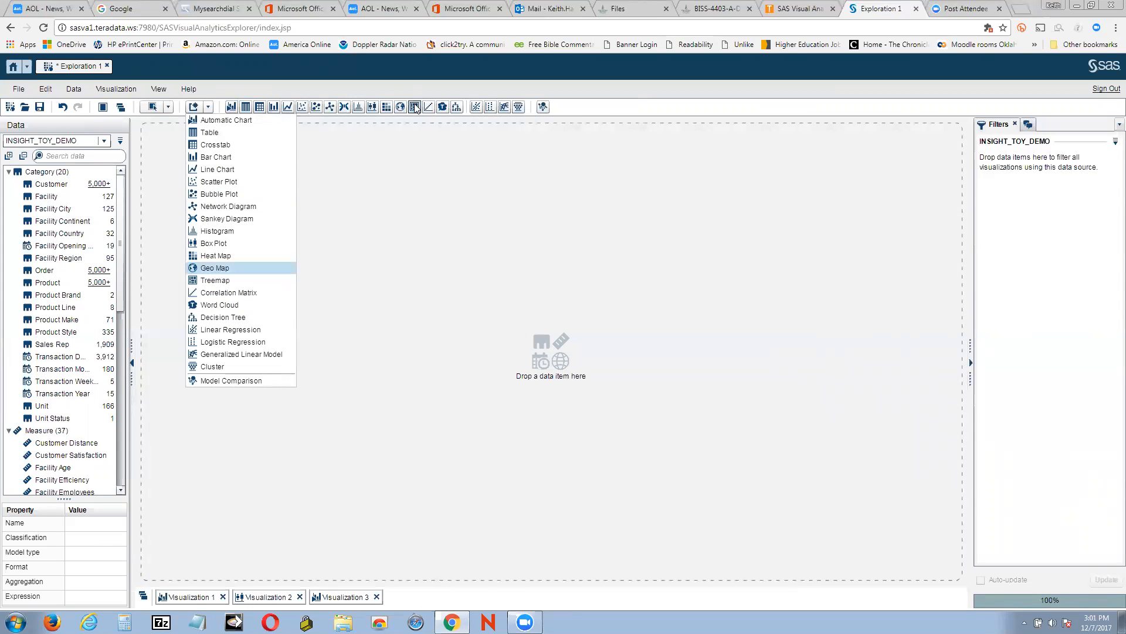
{"action": "left_click", "coordinate": [215, 281]}
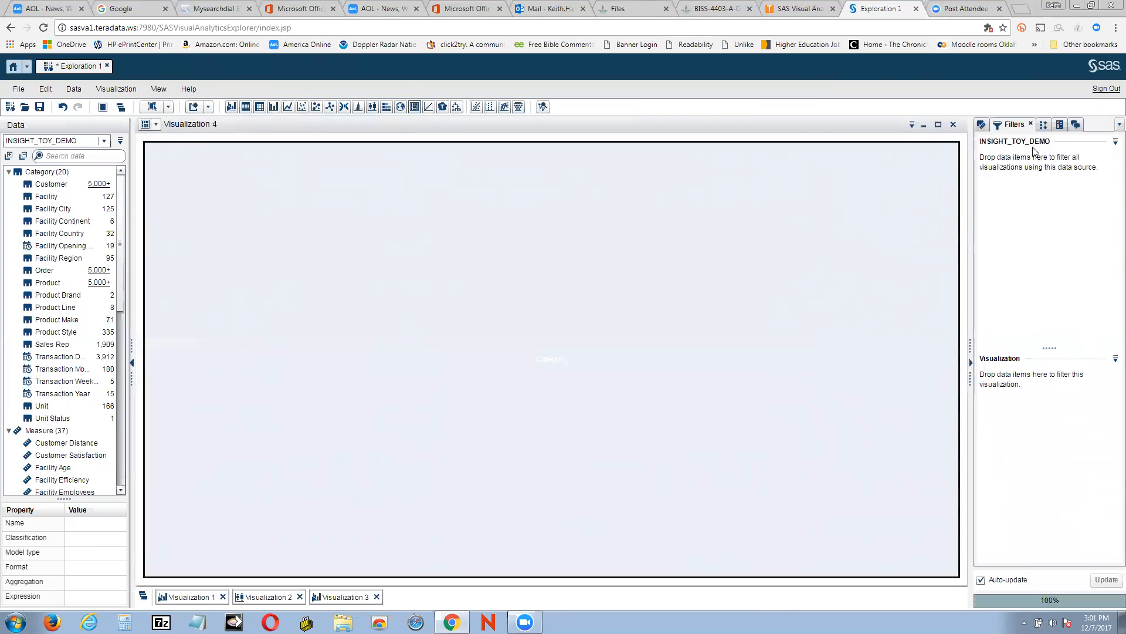
Add a Product Sale filter to the new treemap visualization
{"action": "left_click", "coordinate": [1114, 141]}
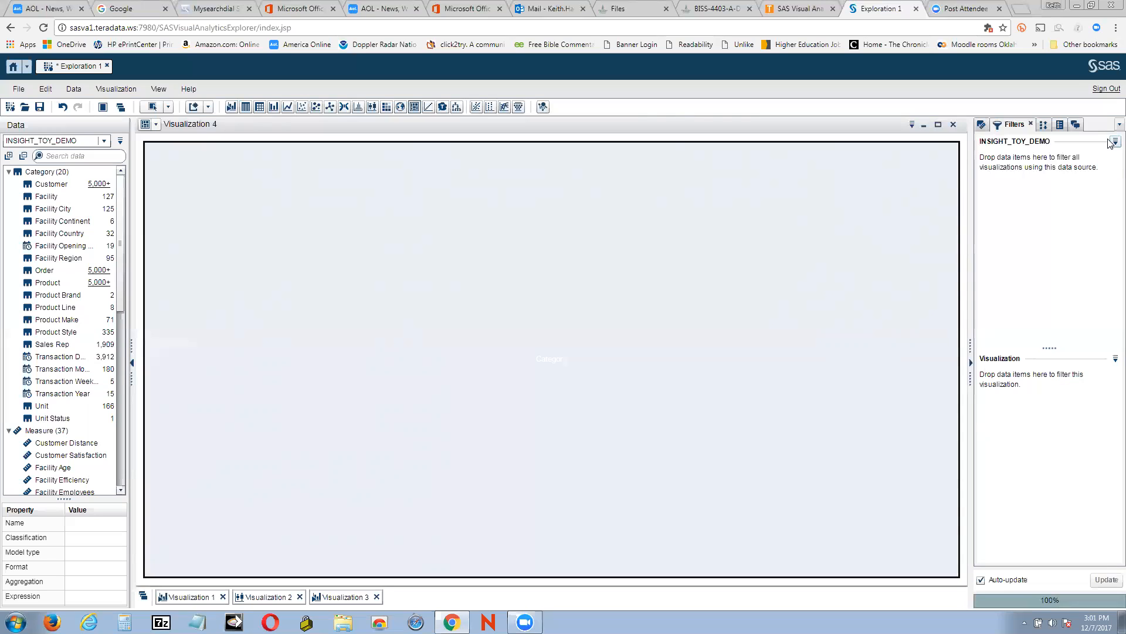
{"action": "left_click", "coordinate": [1094, 192]}
{"action": "left_click_drag", "start_coordinate": [119, 296], "coordinate": [1041, 193]}
{"action": "scroll", "coordinate": [100, 369], "scroll_direction": "down", "scroll_amount": 1}
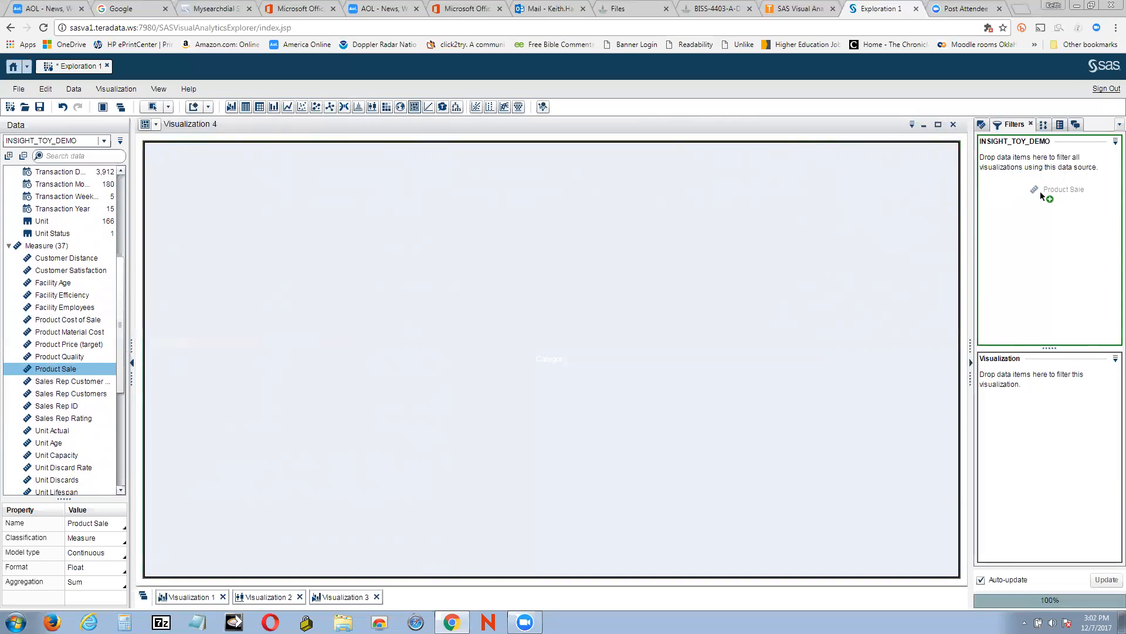
{"action": "left_click_drag", "start_coordinate": [1040, 192], "coordinate": [1020, 189]}
{"action": "left_click_drag", "start_coordinate": [1020, 189], "coordinate": [1003, 394]}
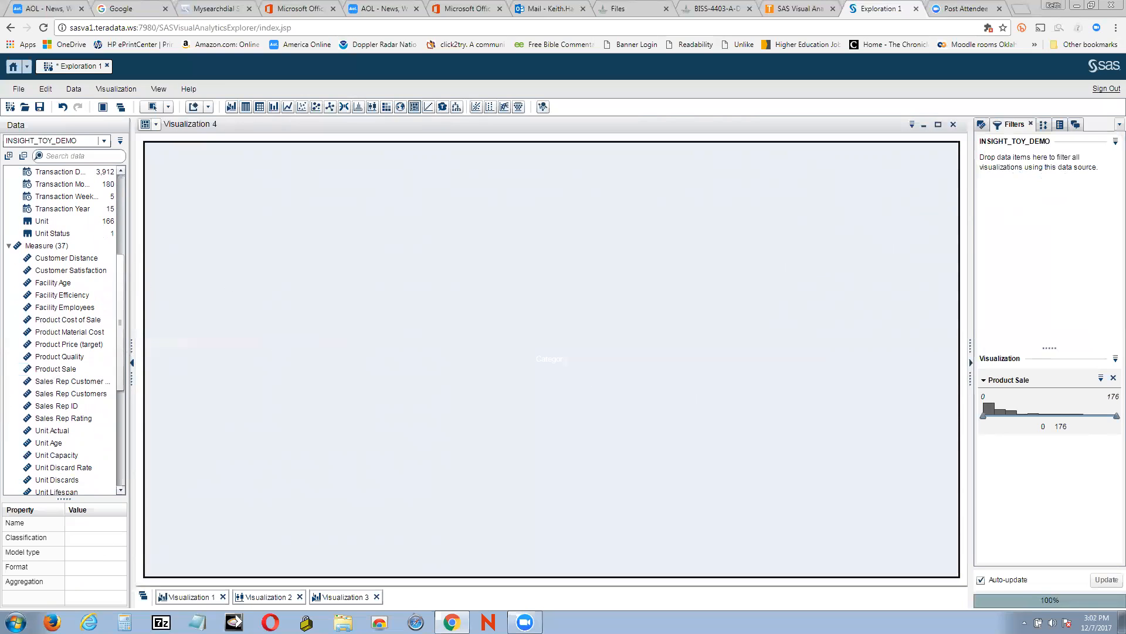
Delete Visualization 4
{"action": "left_click_drag", "start_coordinate": [122, 273], "coordinate": [121, 218]}
{"action": "scroll", "coordinate": [120, 218], "scroll_direction": "up", "scroll_amount": 1}
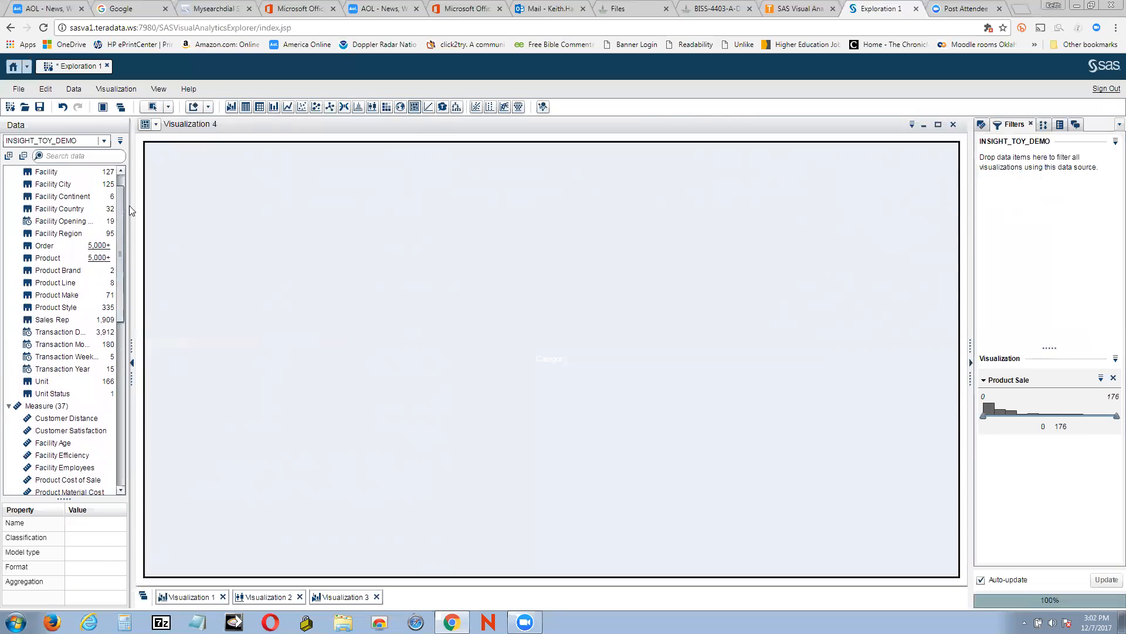
{"action": "left_click", "coordinate": [953, 125]}
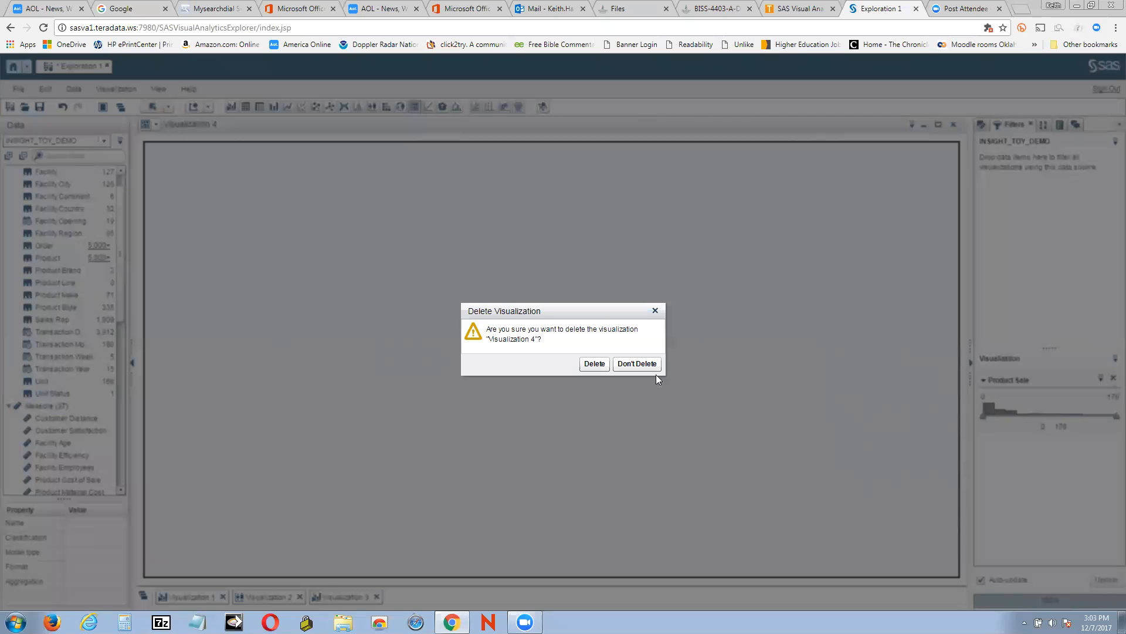
{"action": "left_click", "coordinate": [603, 364]}
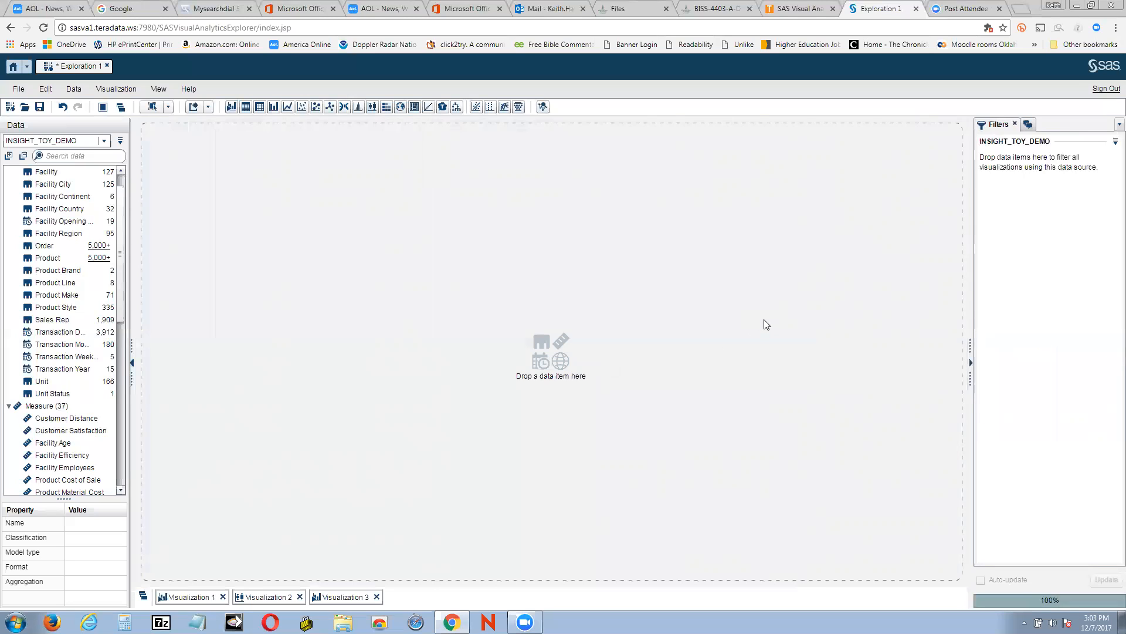
Create a new visualization charting Product Sale as the measure with Facility Country as the category
{"action": "left_click", "coordinate": [128, 92]}
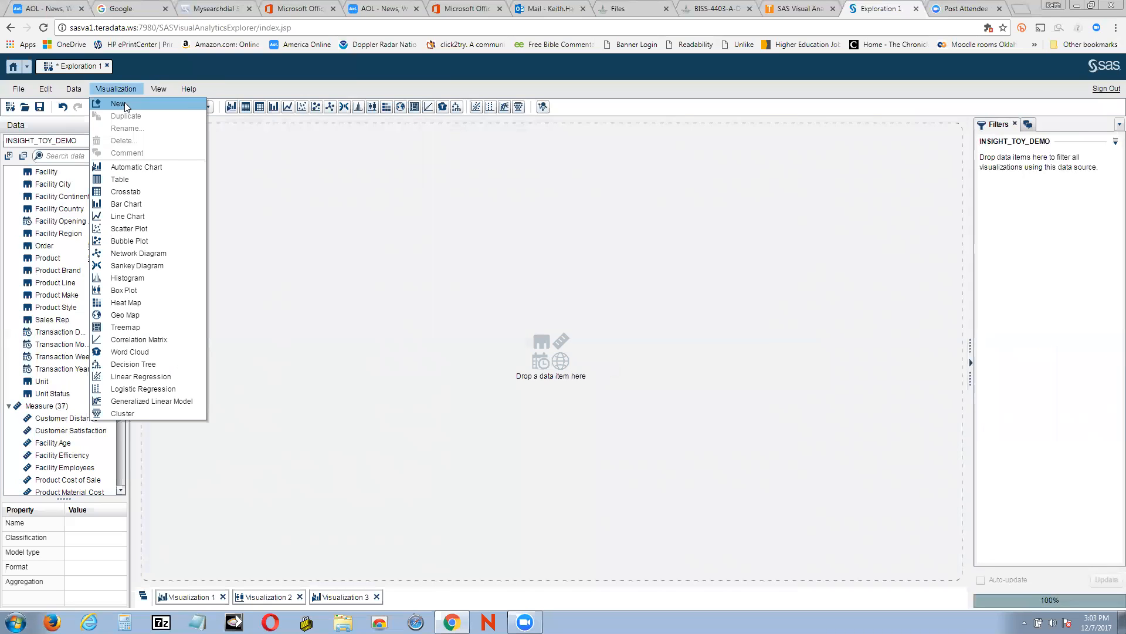
{"action": "left_click", "coordinate": [125, 105]}
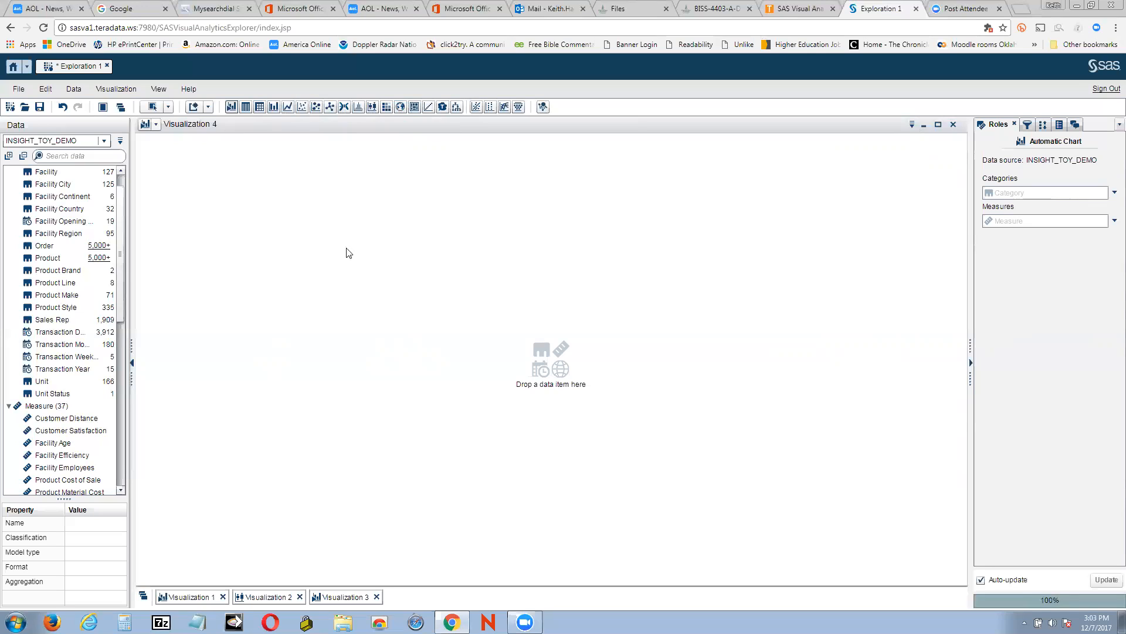
{"action": "left_click", "coordinate": [1114, 221]}
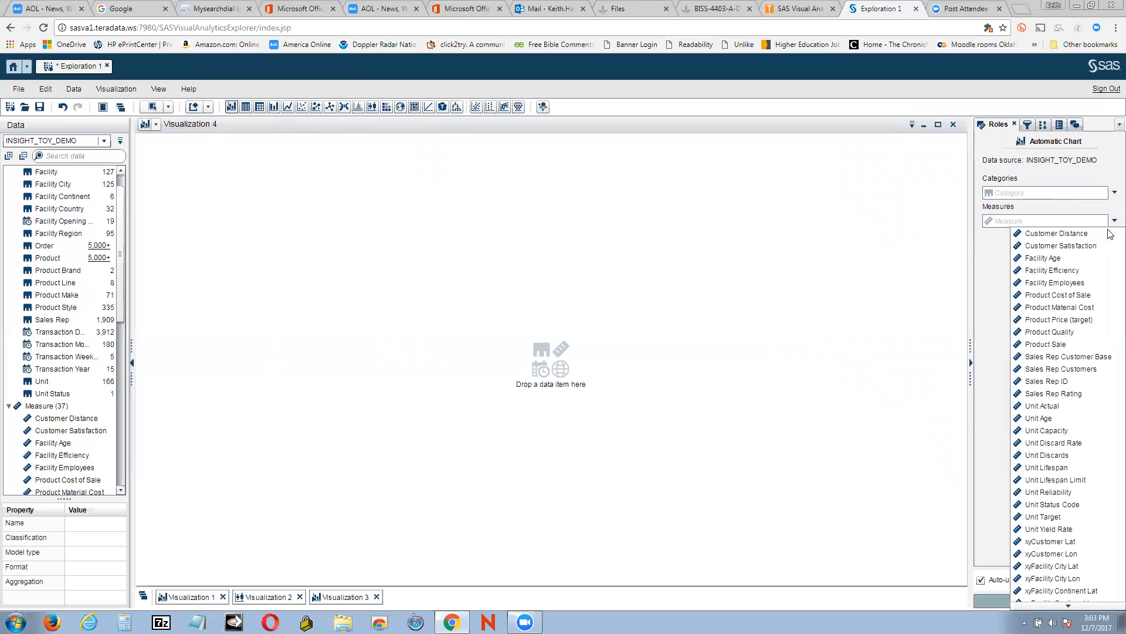
{"action": "left_click", "coordinate": [1061, 344]}
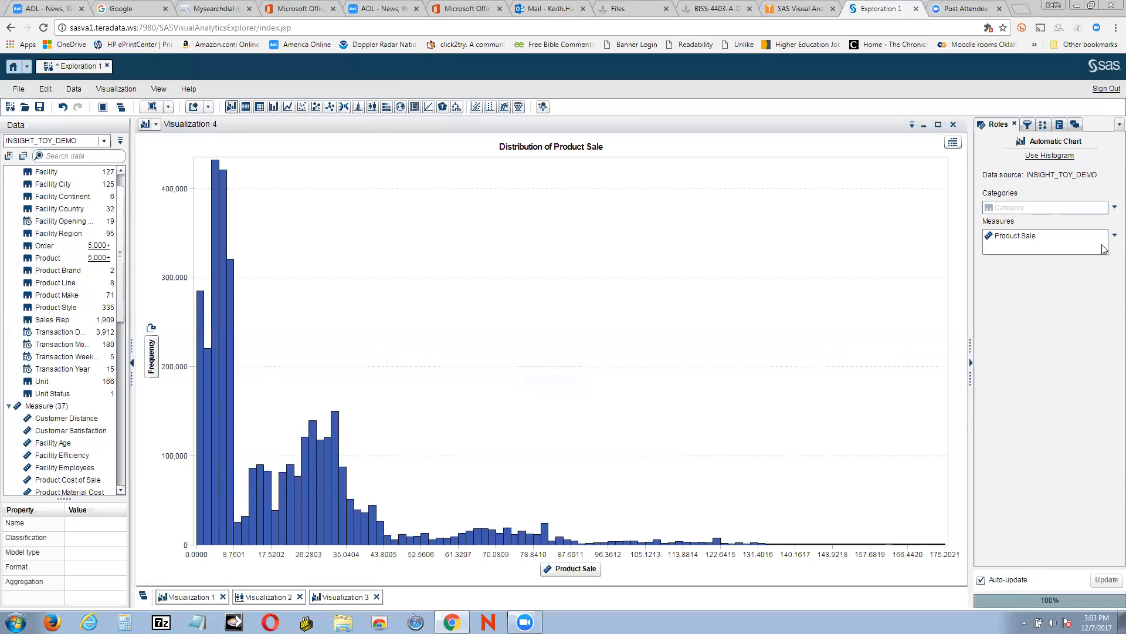
{"action": "left_click", "coordinate": [1109, 209]}
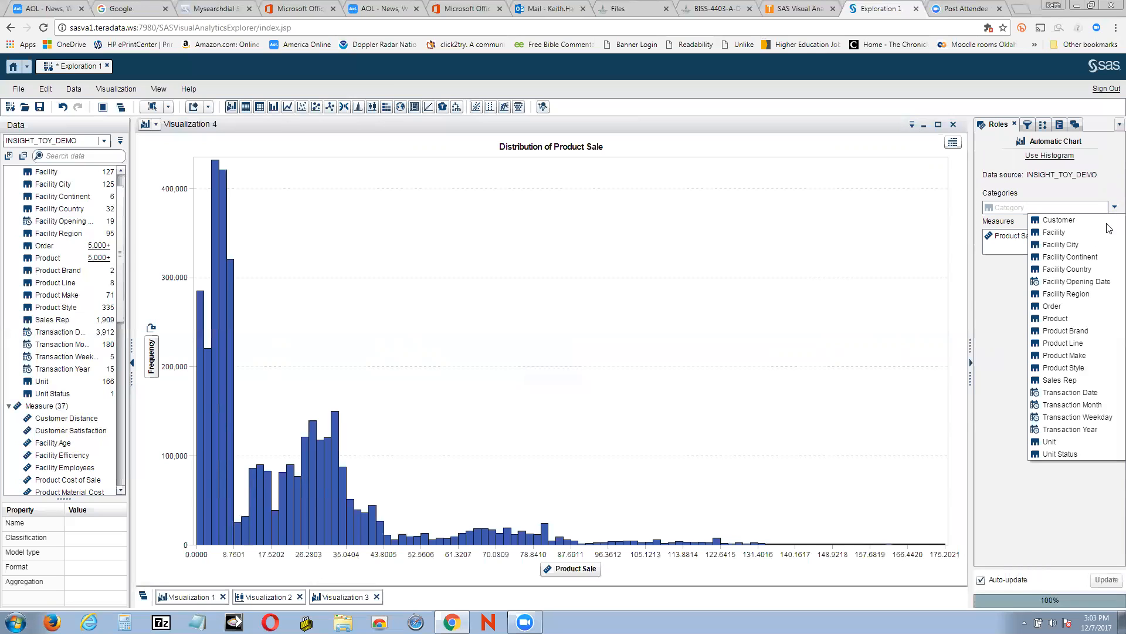
{"action": "left_click", "coordinate": [1078, 268]}
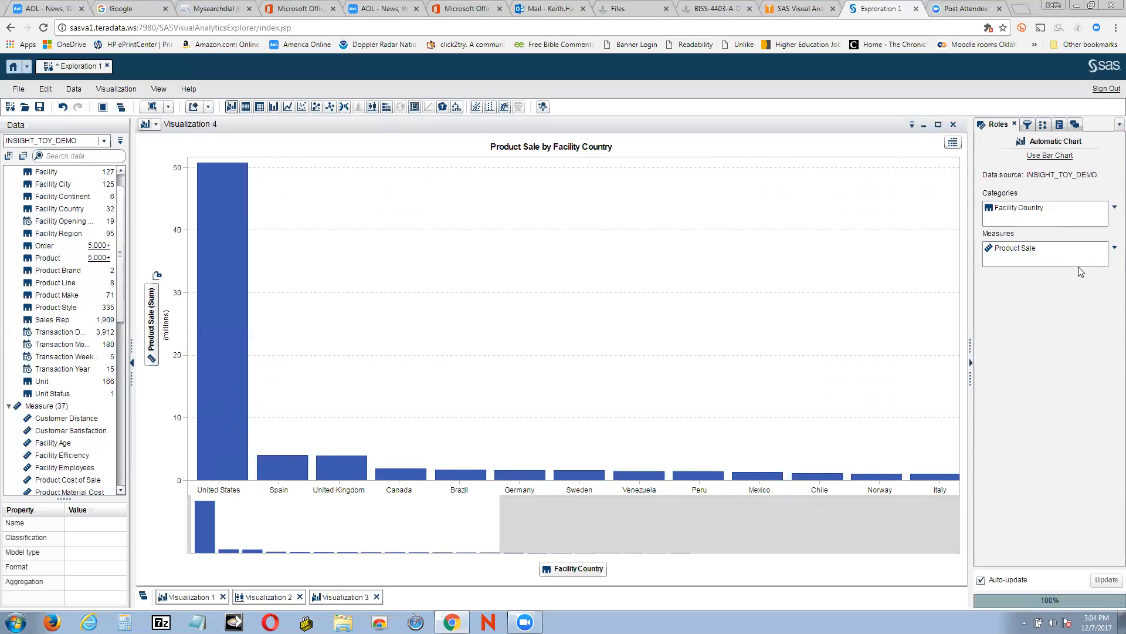
{"action": "left_click", "coordinate": [1113, 249]}
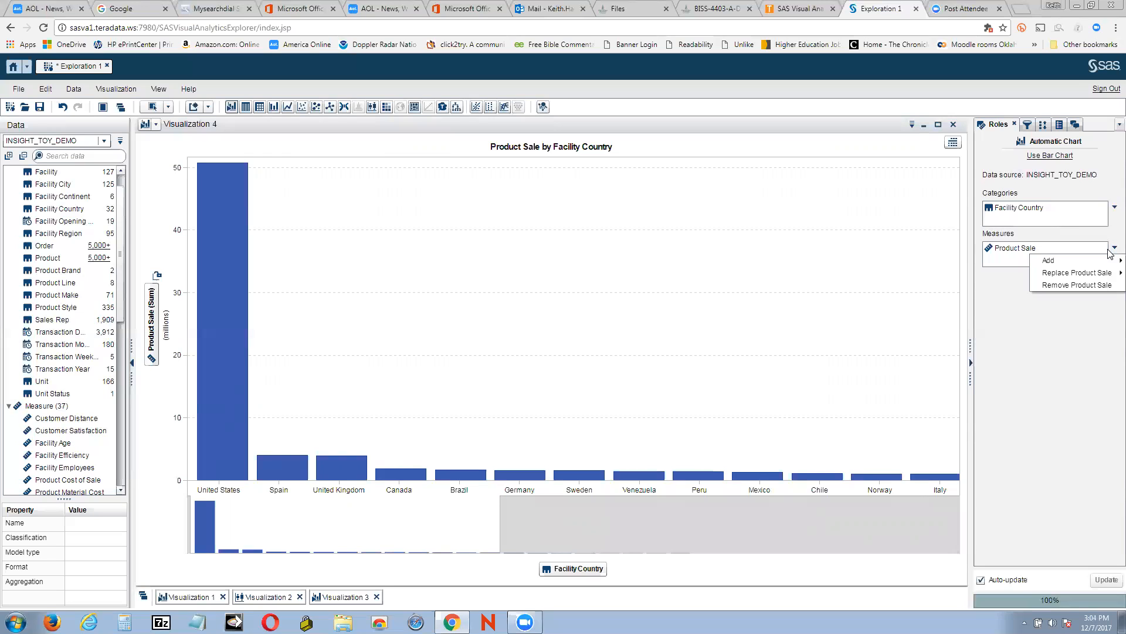
{"action": "mouse_move", "coordinate": [1109, 272]}
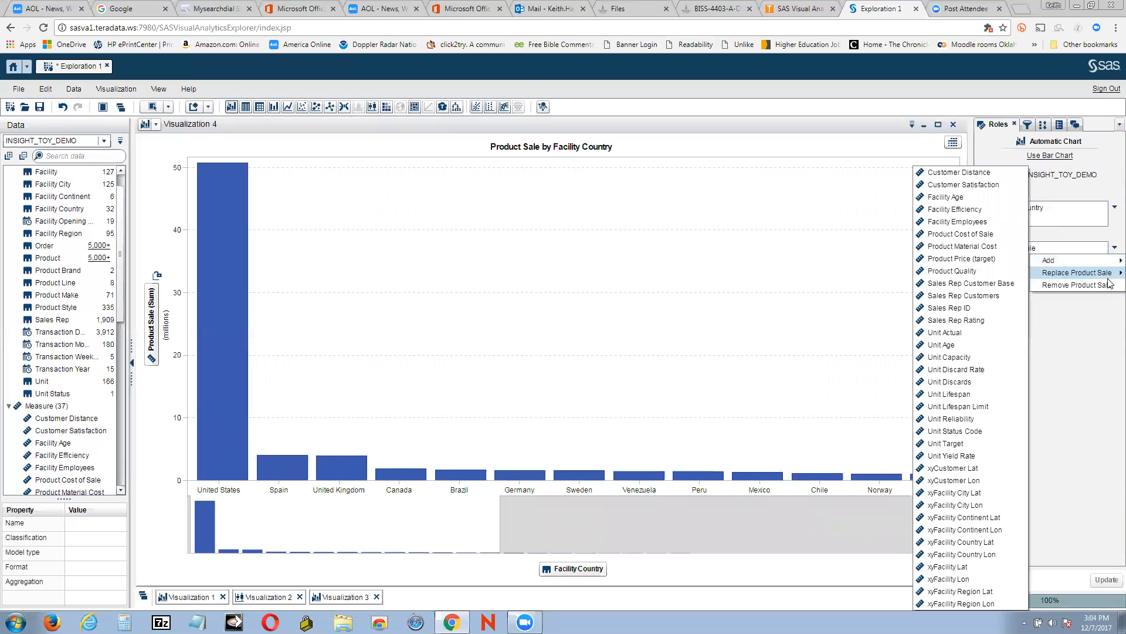
{"action": "left_click", "coordinate": [1109, 359]}
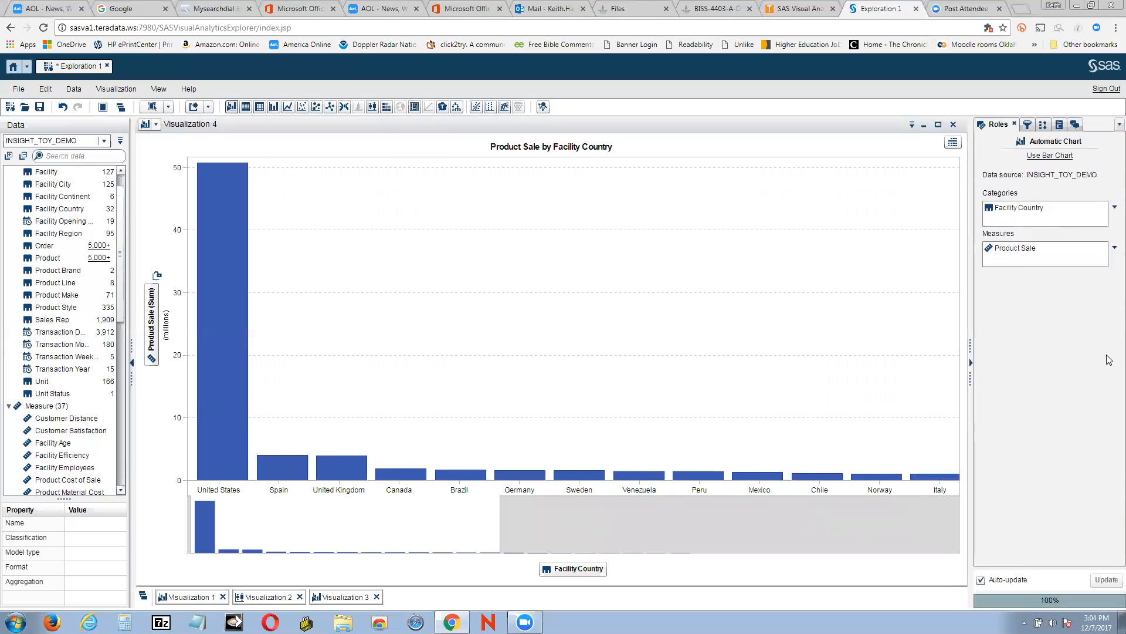
{"action": "right_click", "coordinate": [235, 302]}
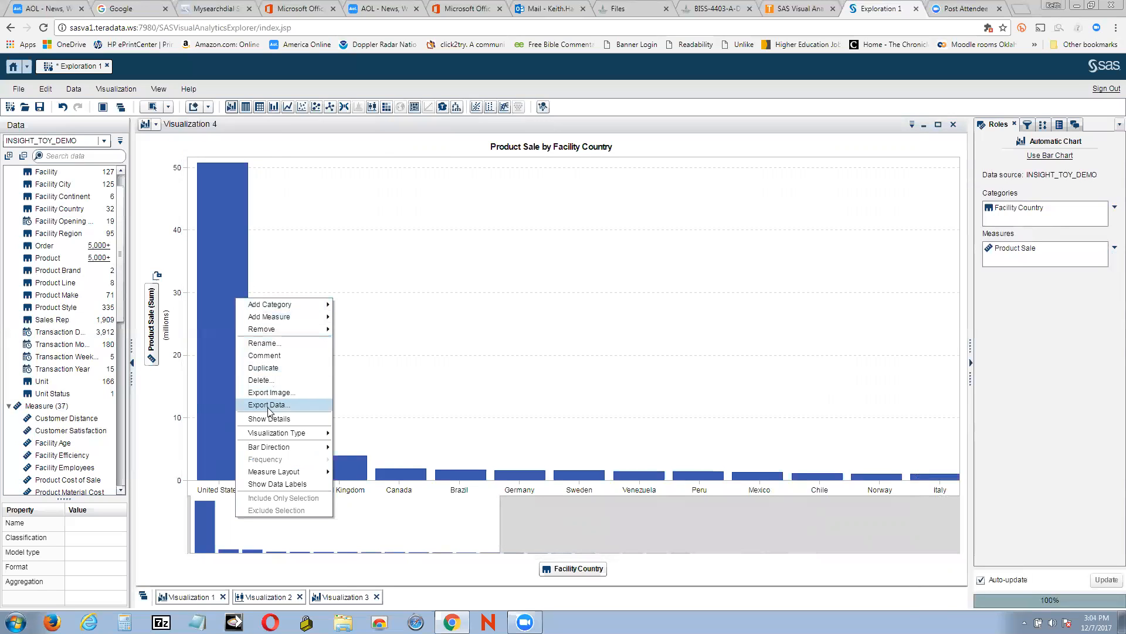
{"action": "mouse_move", "coordinate": [276, 433]}
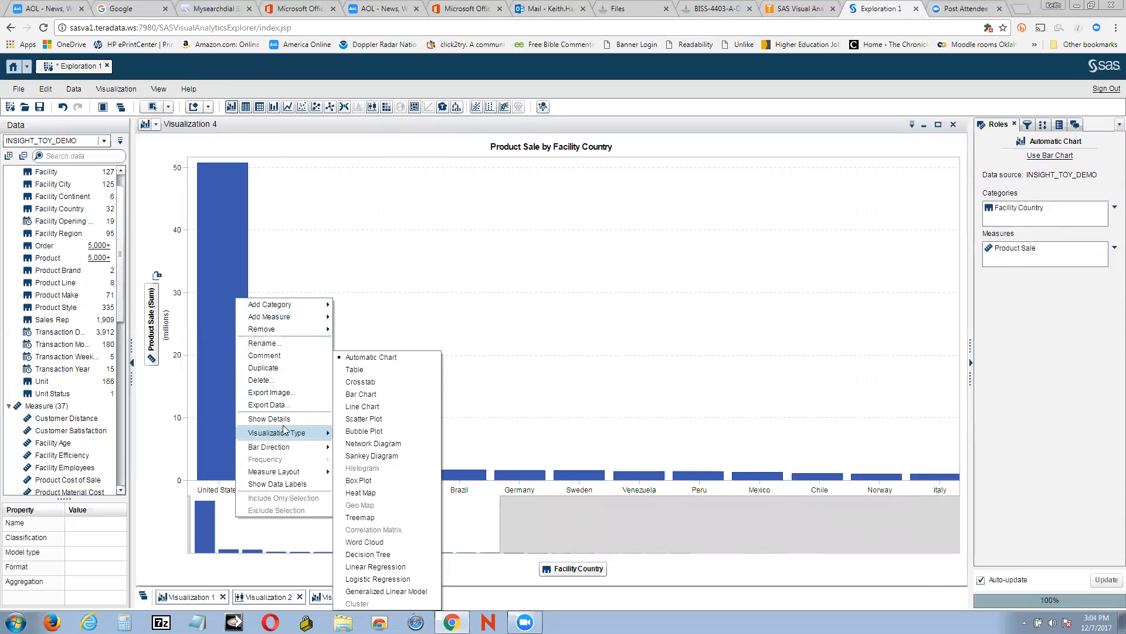
{"action": "left_click", "coordinate": [771, 573]}
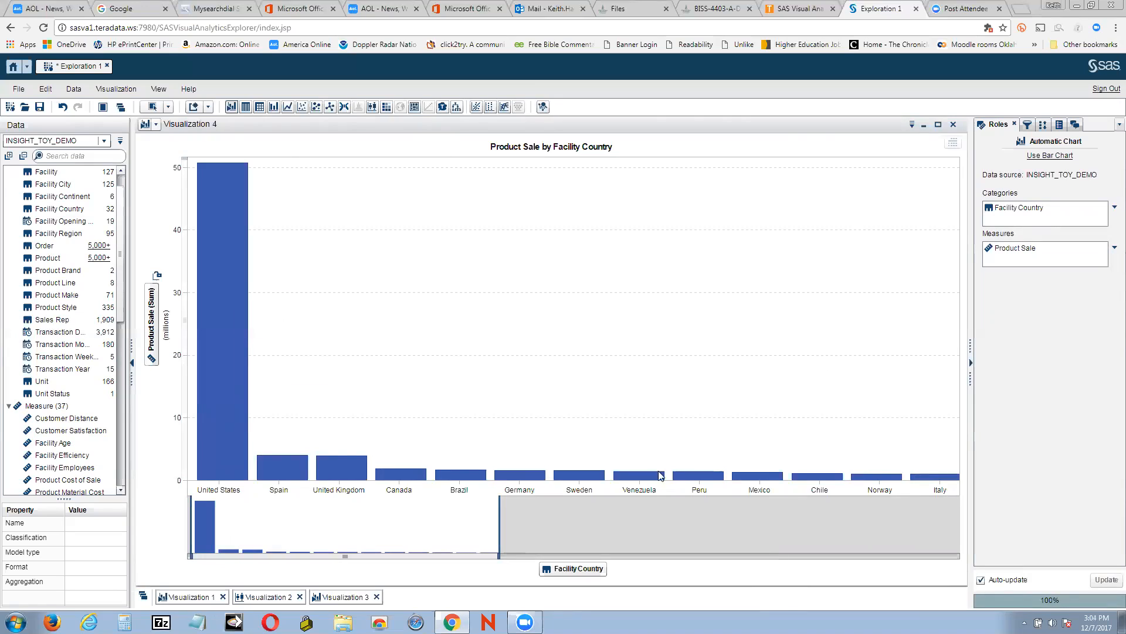
{"action": "left_click", "coordinate": [208, 107]}
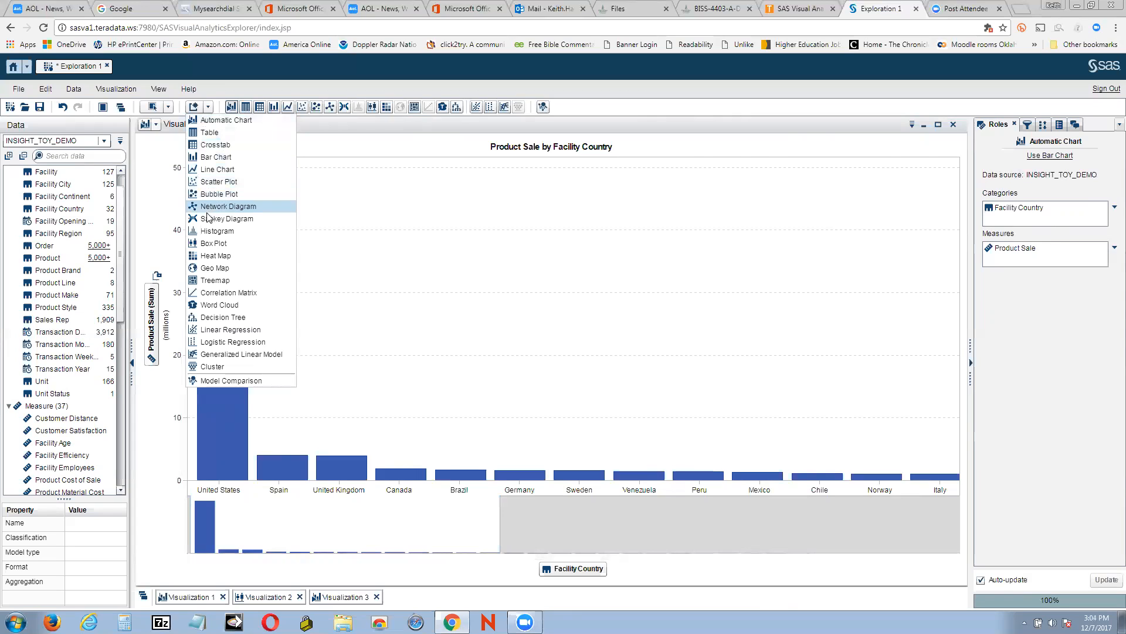
{"action": "left_click", "coordinate": [214, 280]}
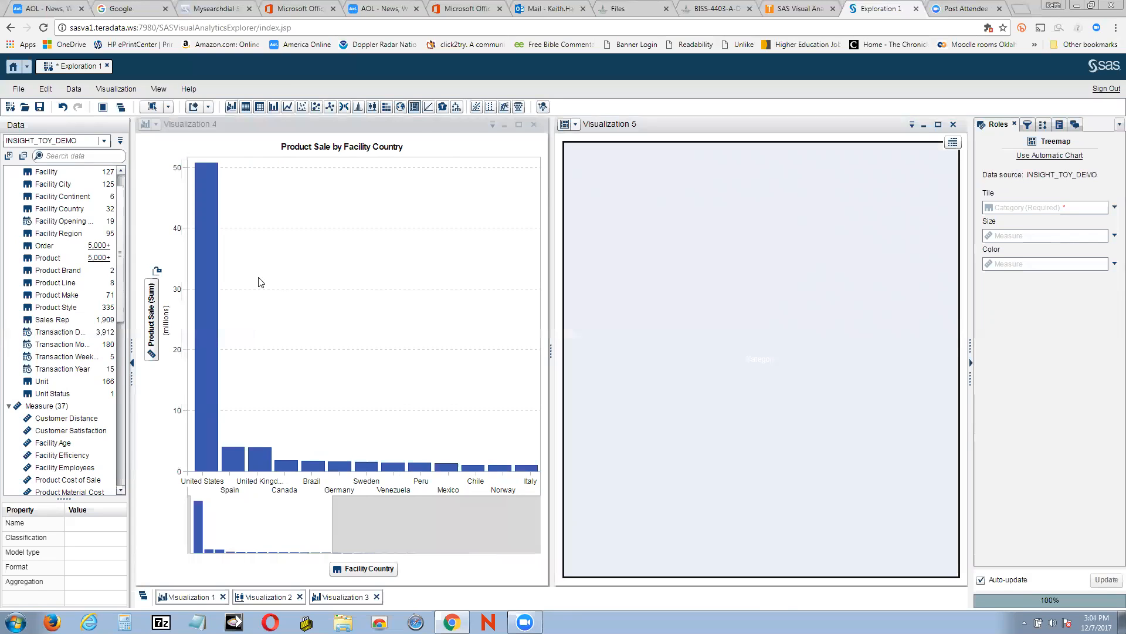
{"action": "left_click", "coordinate": [954, 125]}
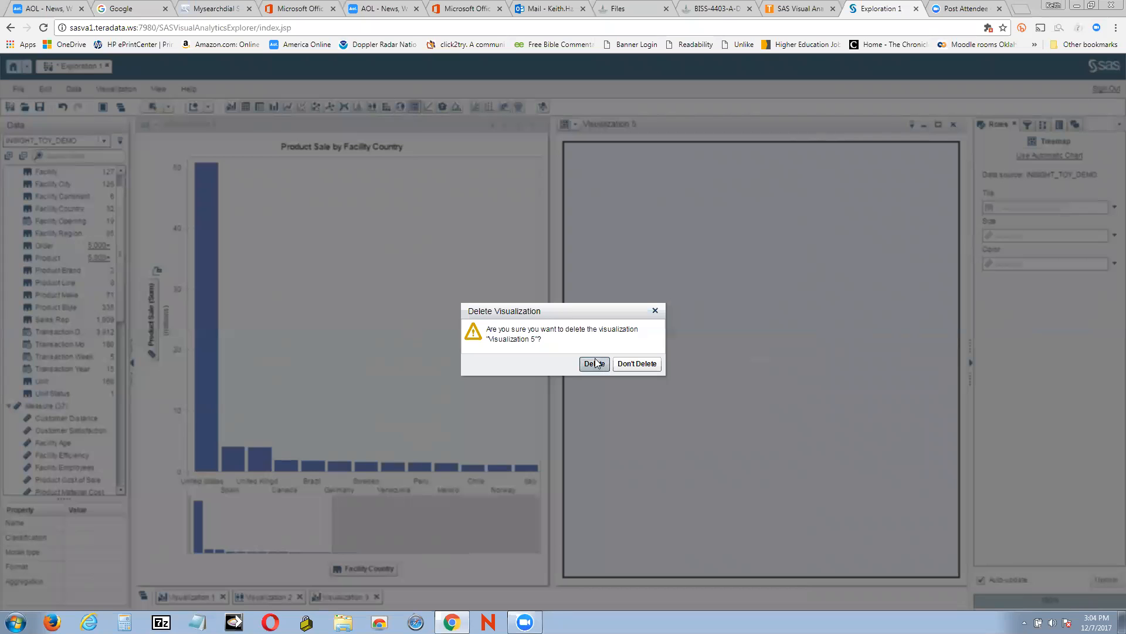
{"action": "left_click", "coordinate": [595, 363]}
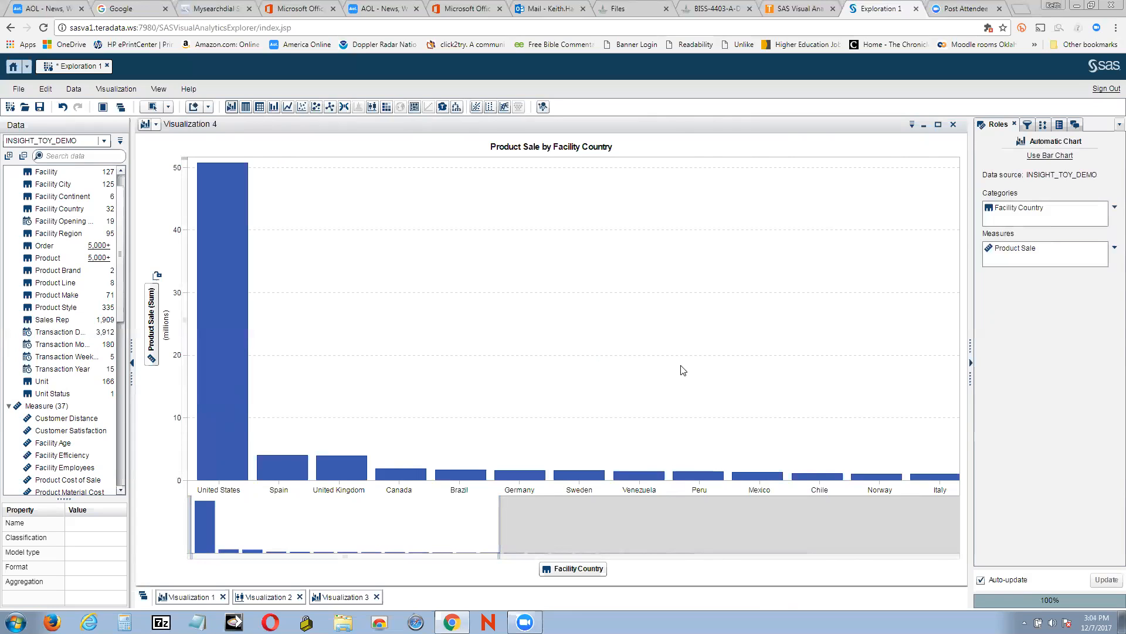
{"action": "right_click", "coordinate": [220, 296]}
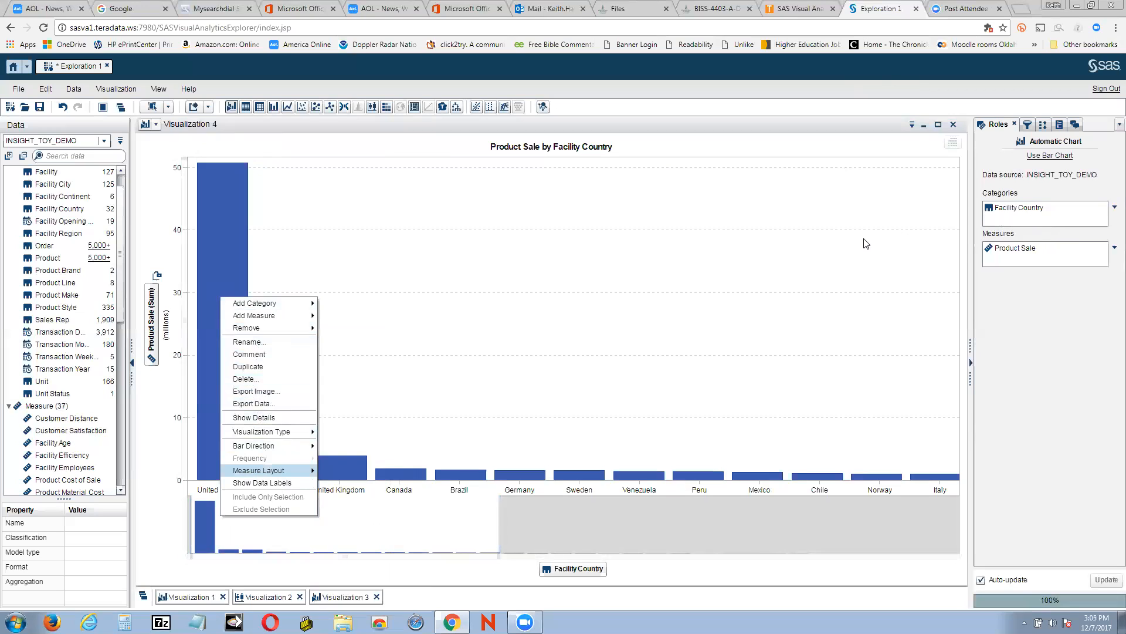
{"action": "left_click", "coordinate": [1011, 250]}
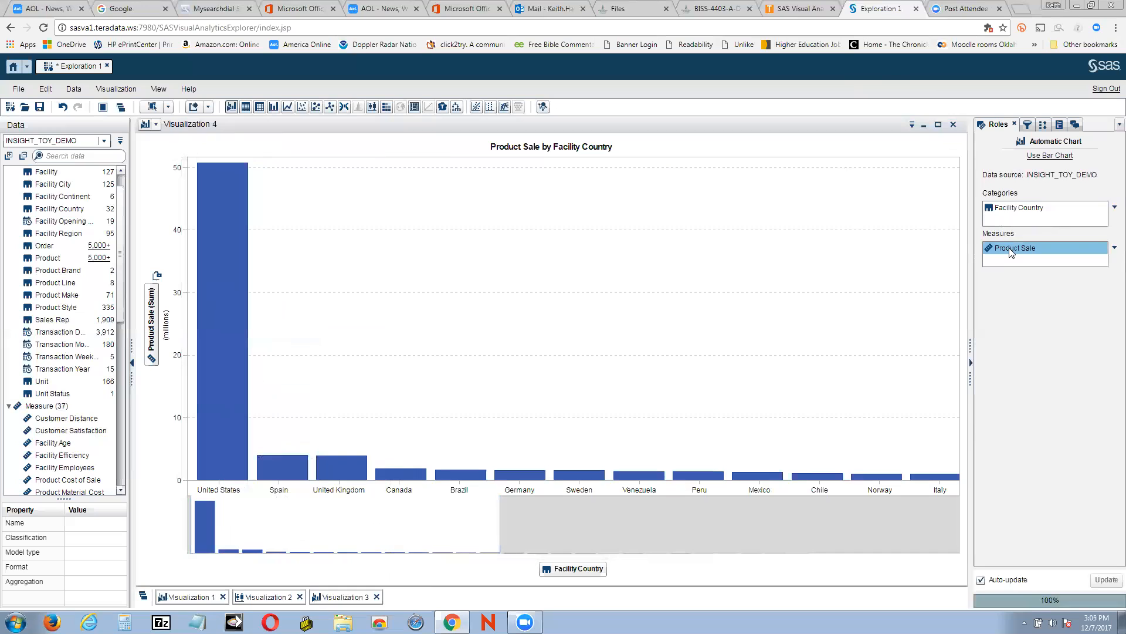
{"action": "mouse_move", "coordinate": [1009, 248]}
{"action": "left_mouse_down"}
{"action": "mouse_move", "coordinate": [828, 266]}
{"action": "mouse_move", "coordinate": [1011, 254]}
{"action": "left_mouse_up"}
{"action": "left_click", "coordinate": [1112, 248]}
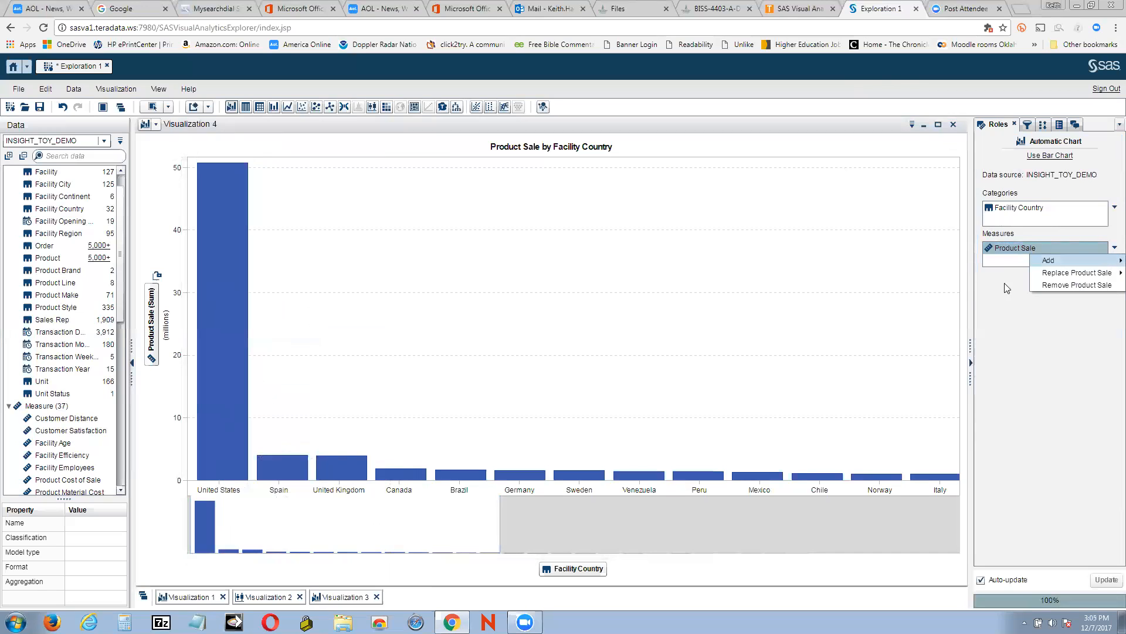
{"action": "left_click", "coordinate": [892, 270]}
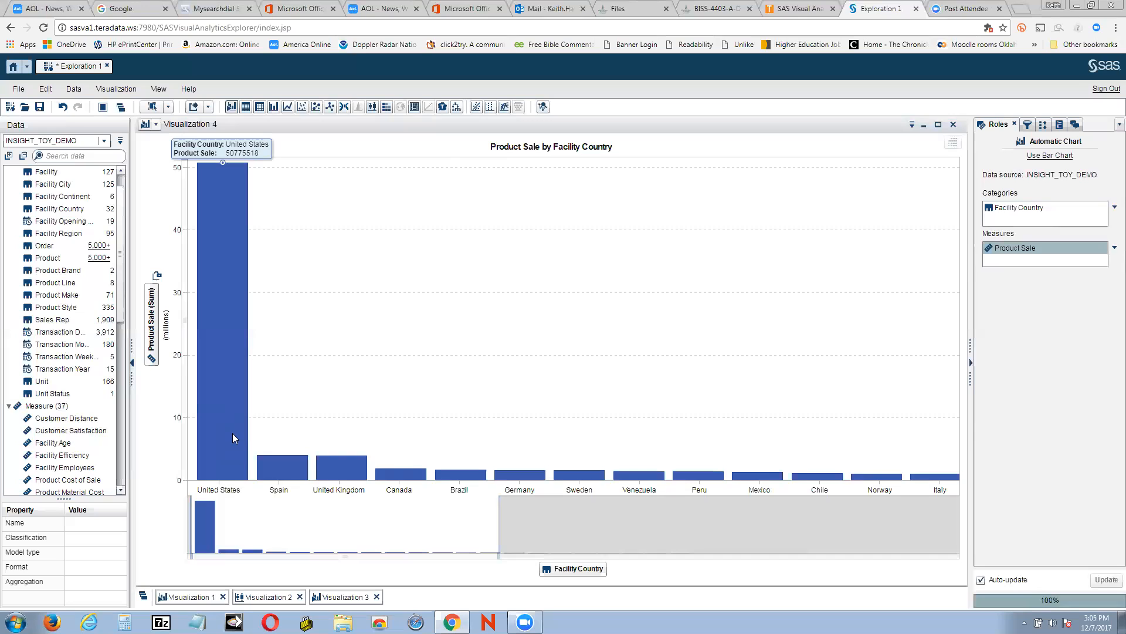
{"action": "right_click", "coordinate": [236, 203]}
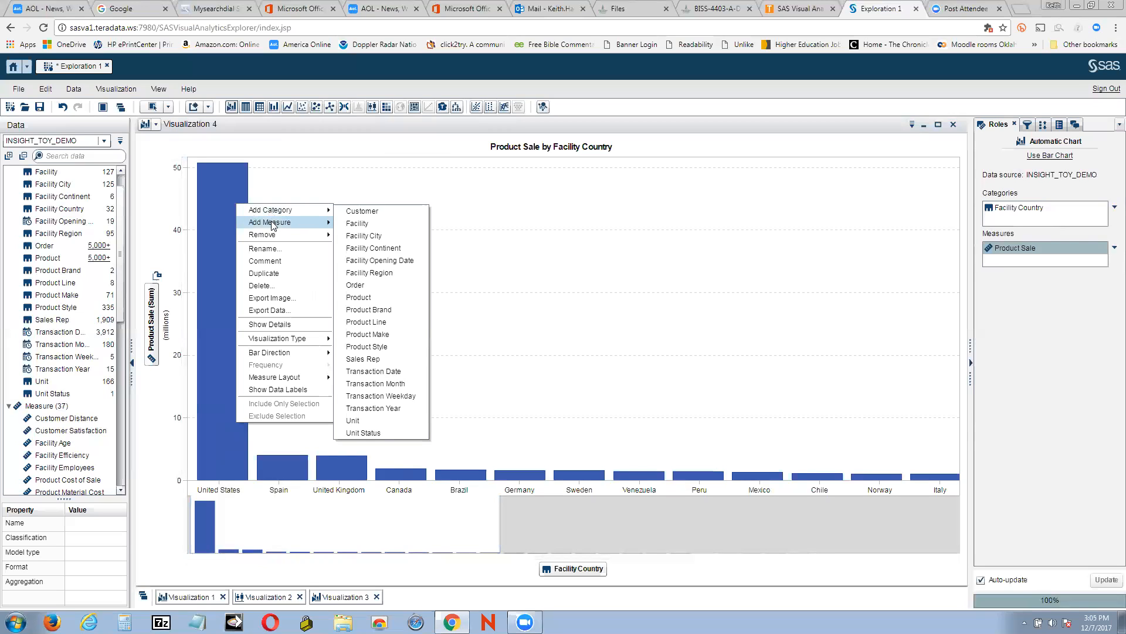
{"action": "mouse_move", "coordinate": [271, 226]}
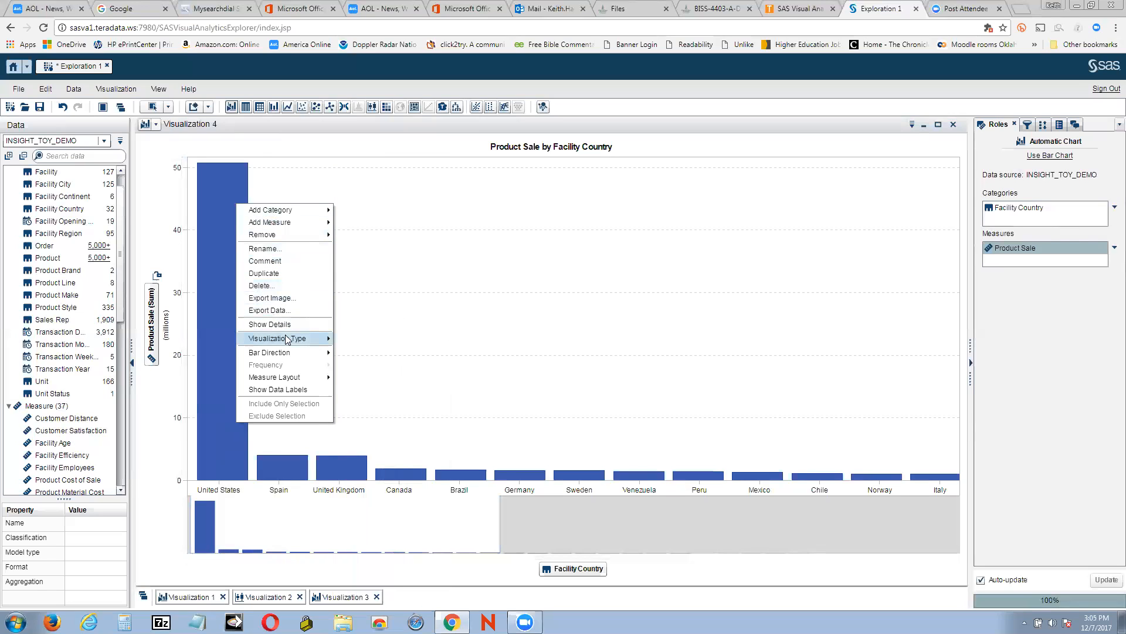
{"action": "mouse_move", "coordinate": [287, 339]}
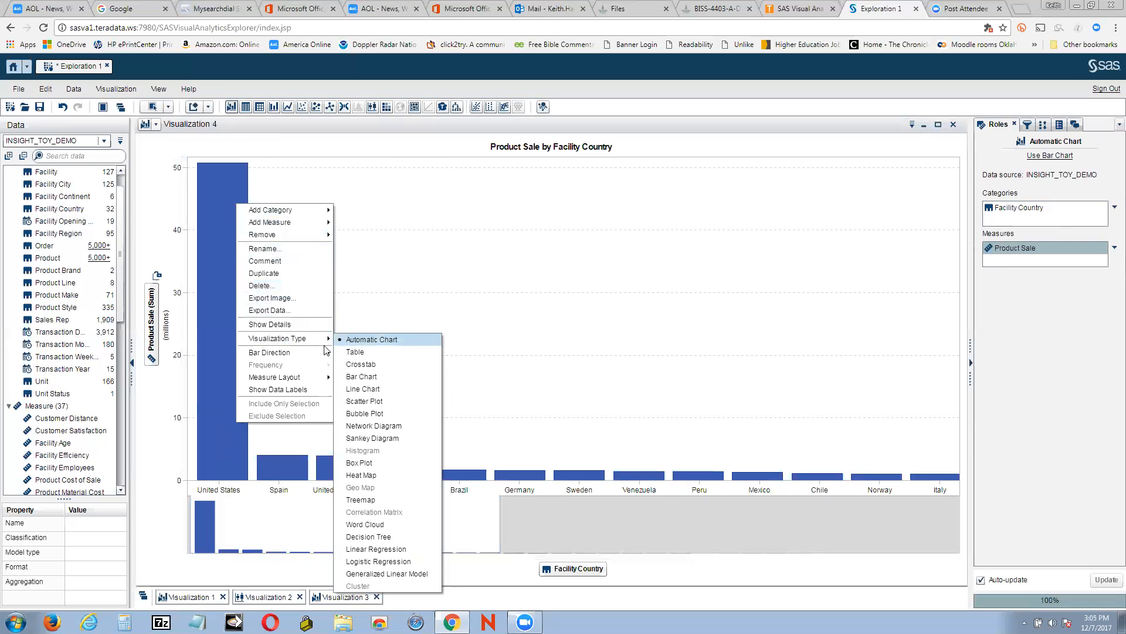
{"action": "mouse_move", "coordinate": [313, 357]}
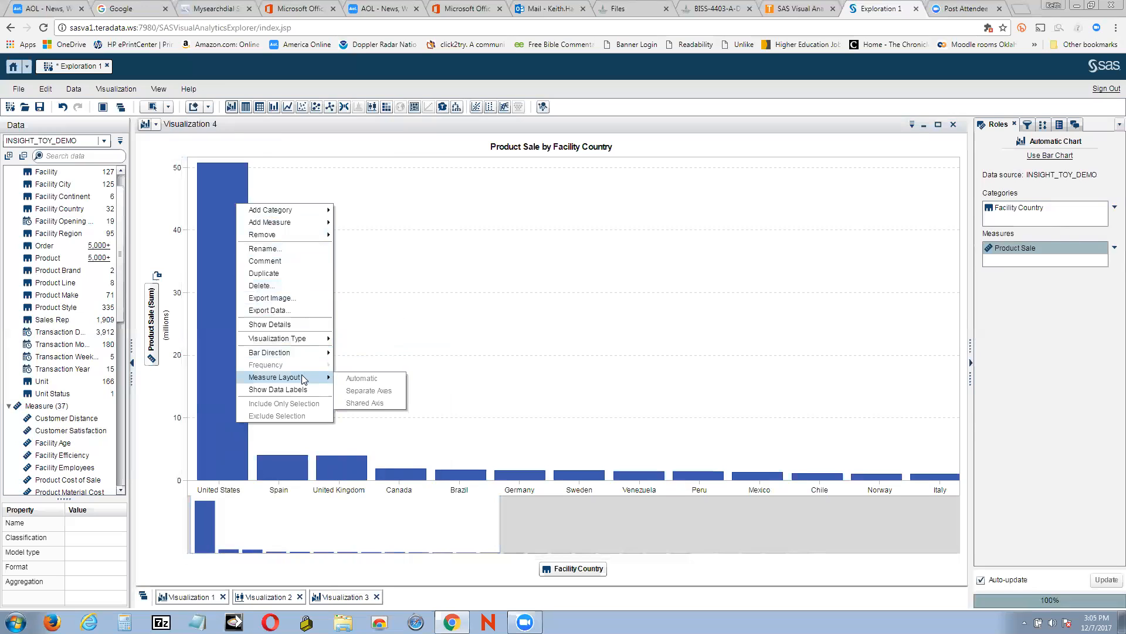
{"action": "left_click", "coordinate": [547, 354]}
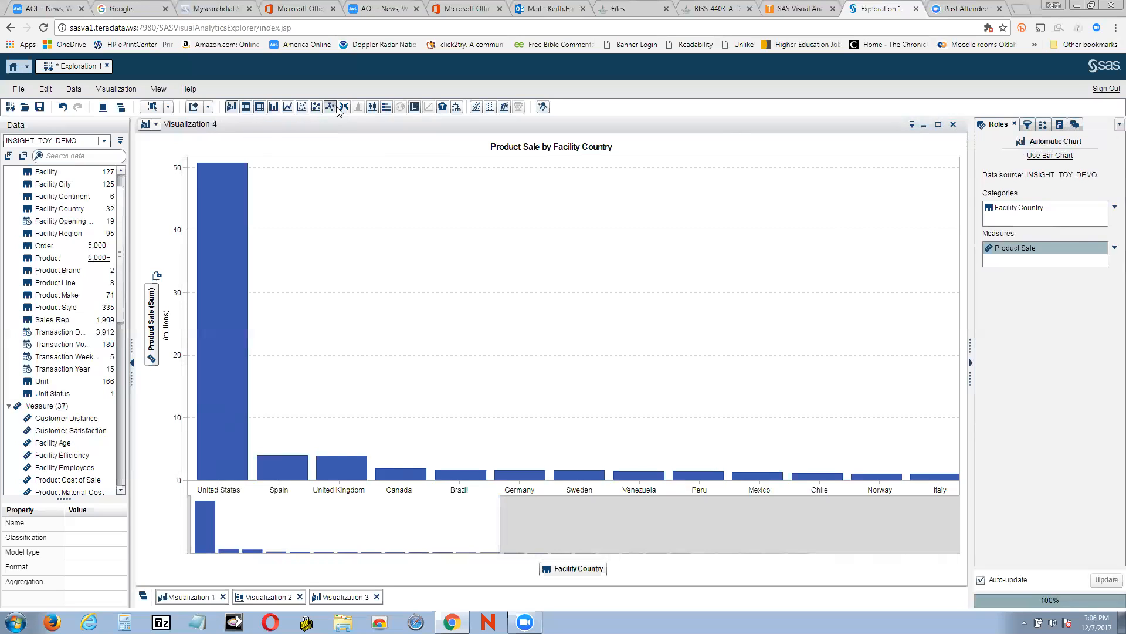
{"action": "left_click", "coordinate": [208, 107]}
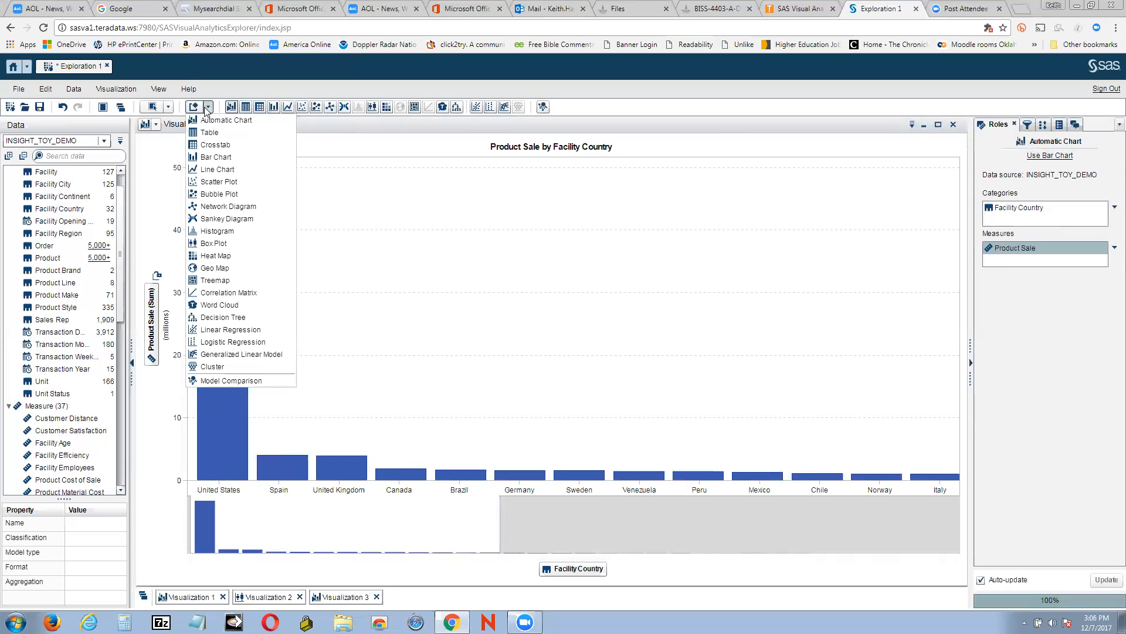
{"action": "left_click", "coordinate": [248, 280]}
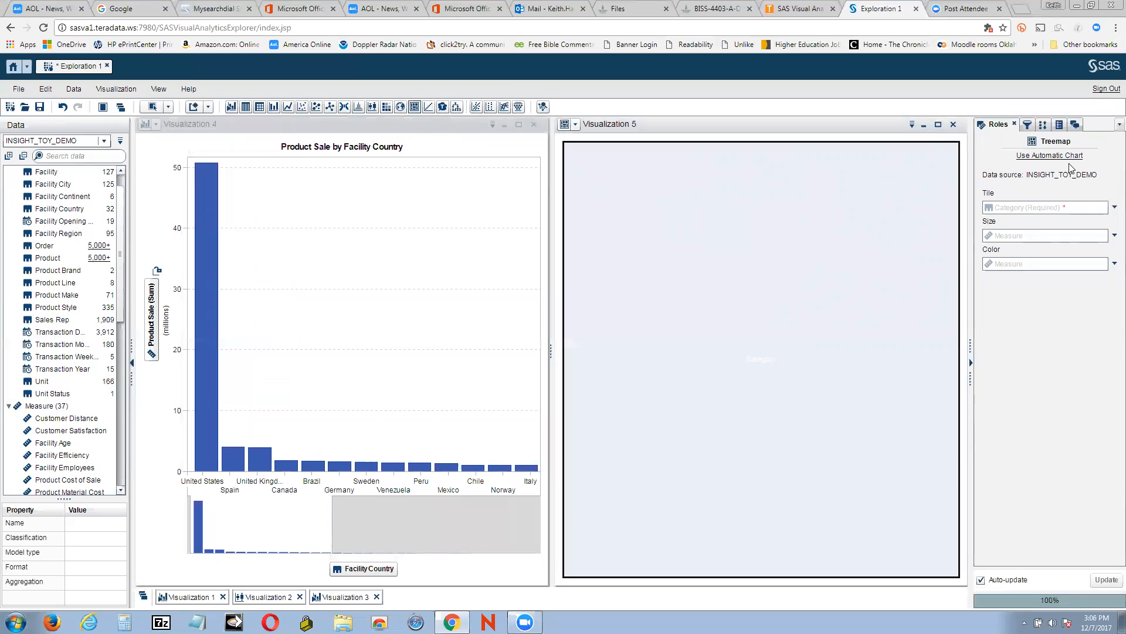
{"action": "left_click", "coordinate": [953, 125]}
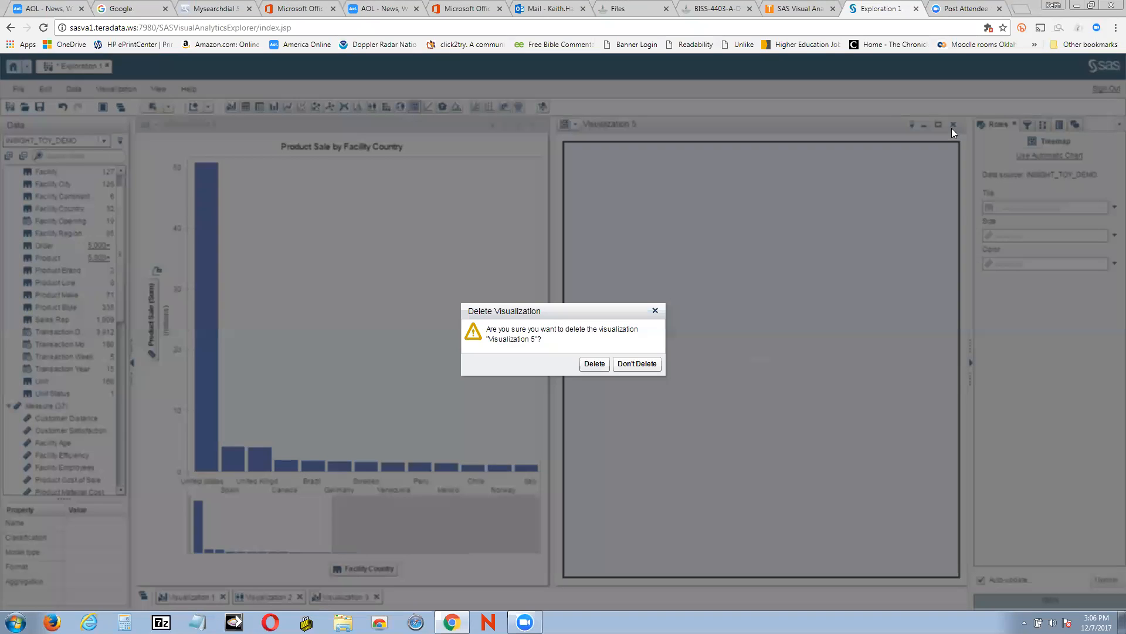
{"action": "left_click", "coordinate": [593, 364]}
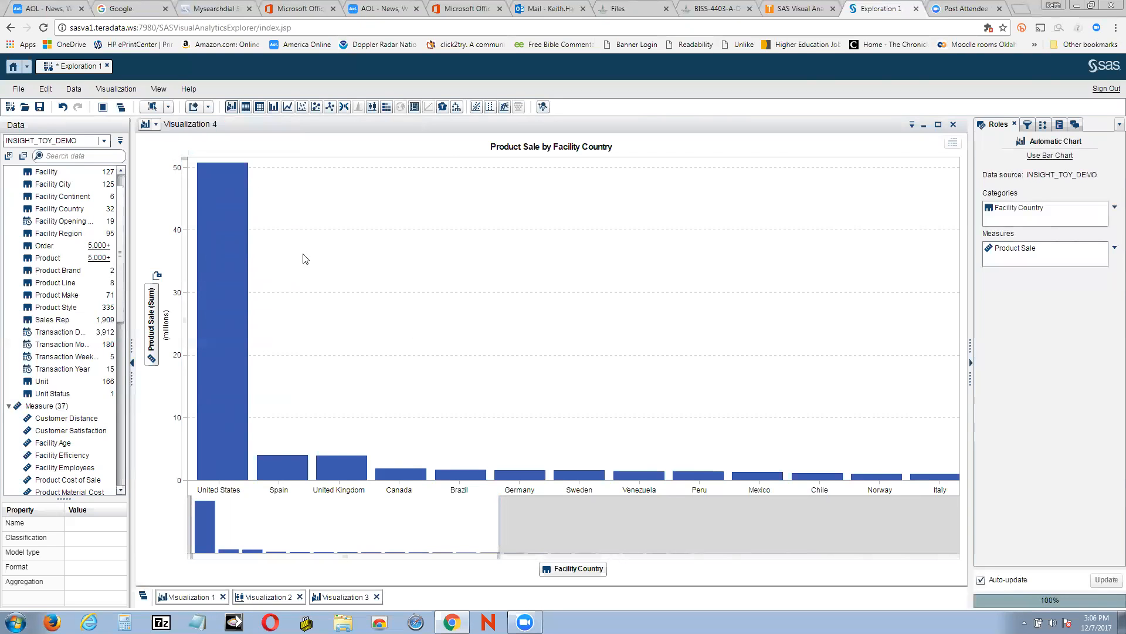
Change Visualization 4's visualization type to Treemap
{"action": "left_click", "coordinate": [158, 125]}
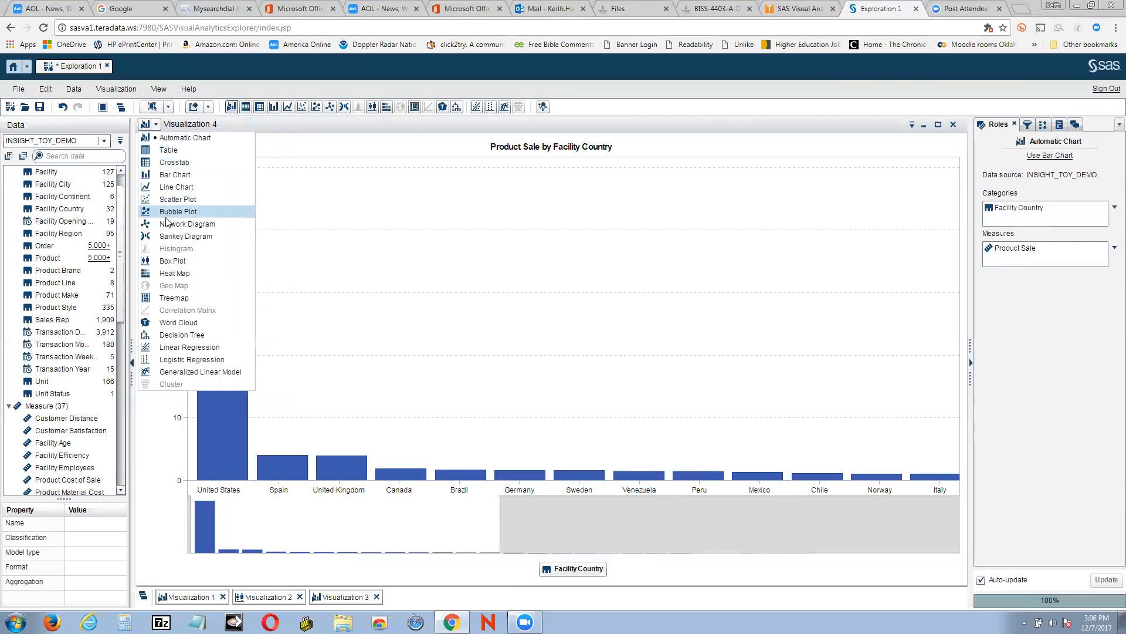
{"action": "left_click", "coordinate": [183, 298]}
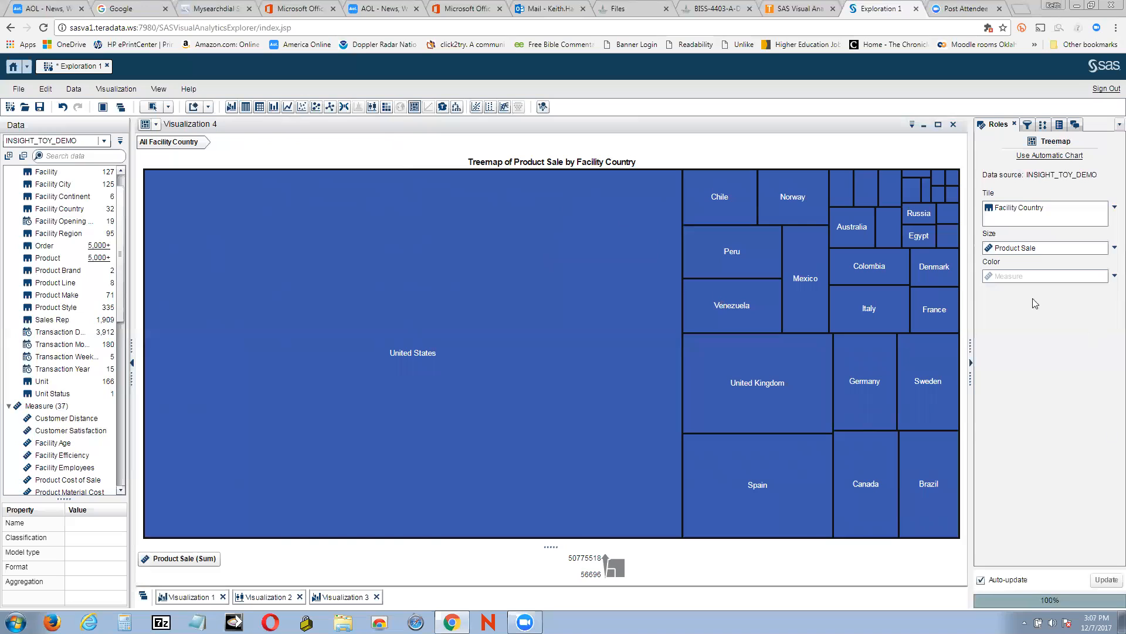
{"action": "left_click", "coordinate": [1114, 276]}
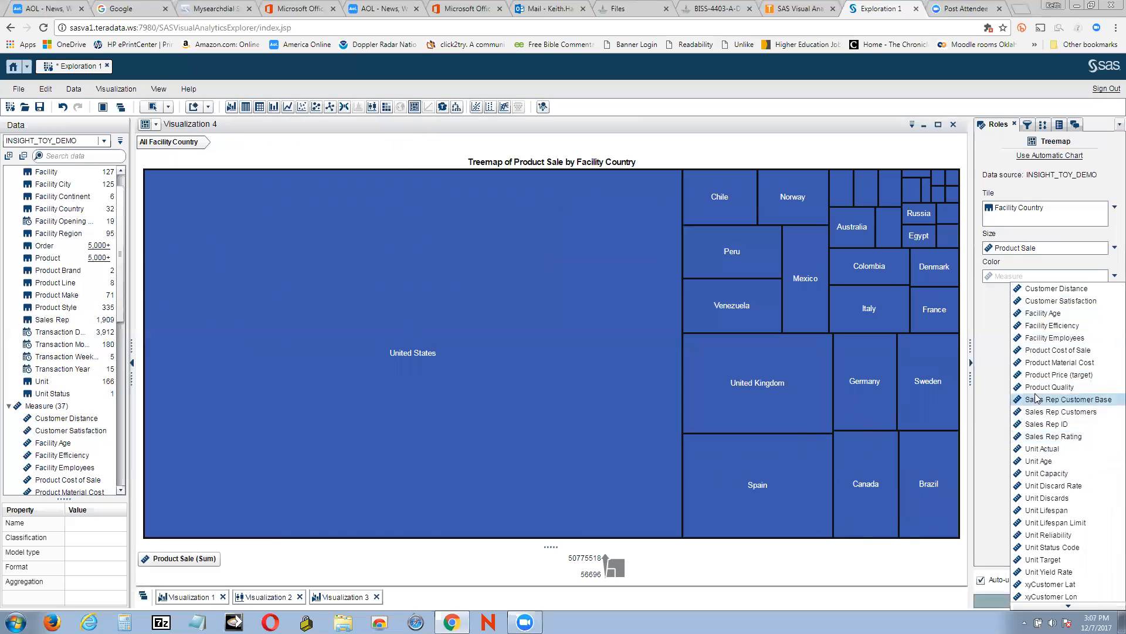
{"action": "left_click", "coordinate": [998, 318]}
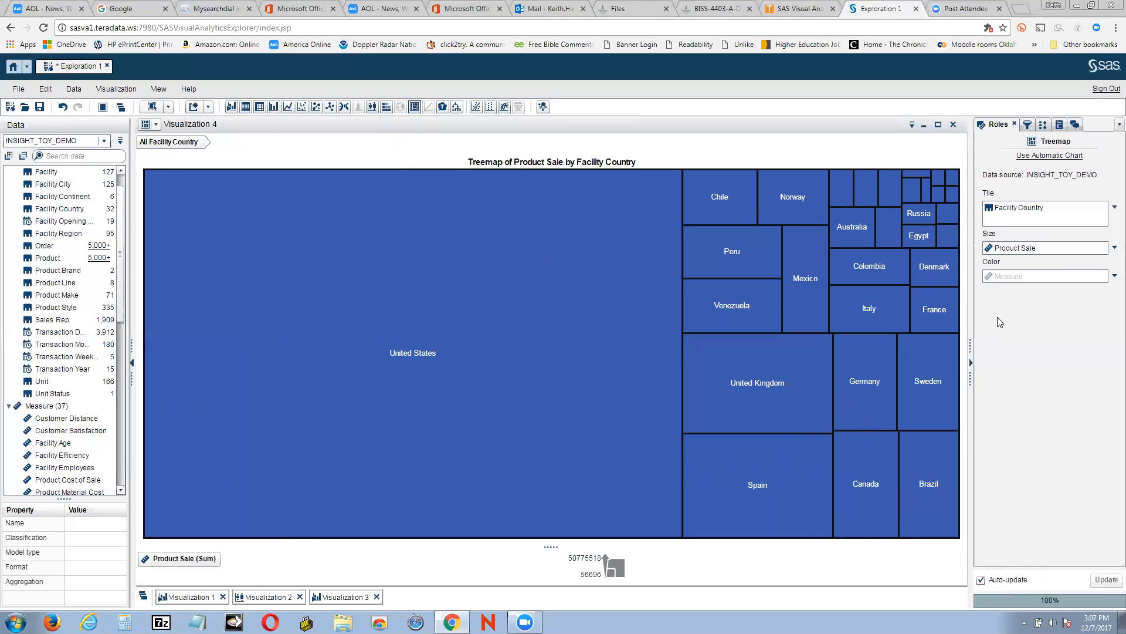
{"action": "left_click", "coordinate": [1111, 278]}
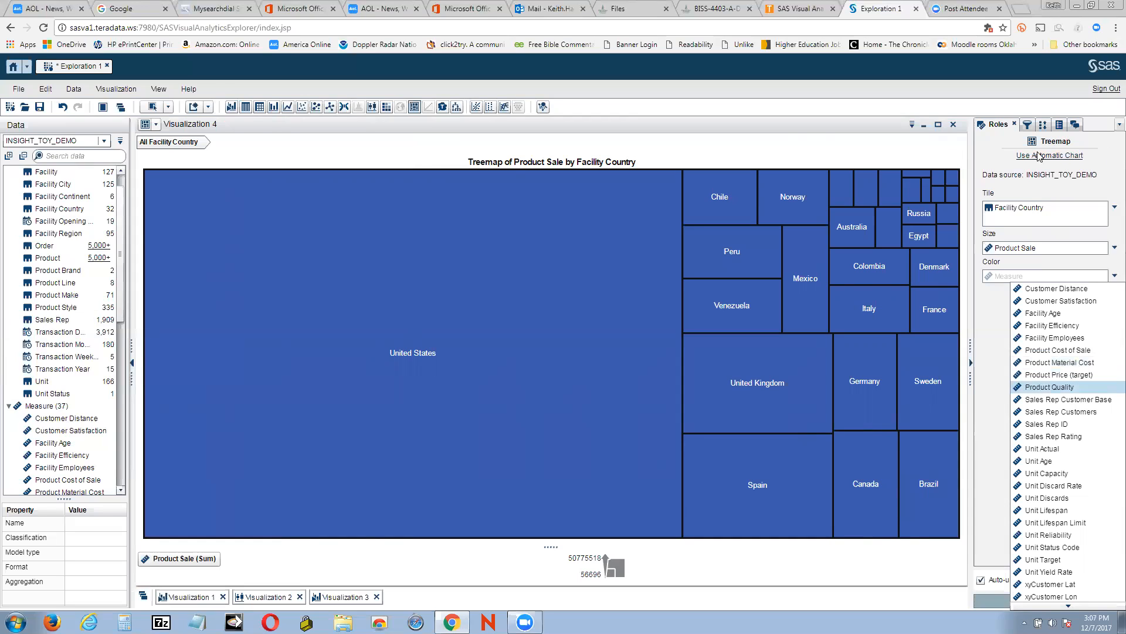
{"action": "left_click", "coordinate": [124, 311]}
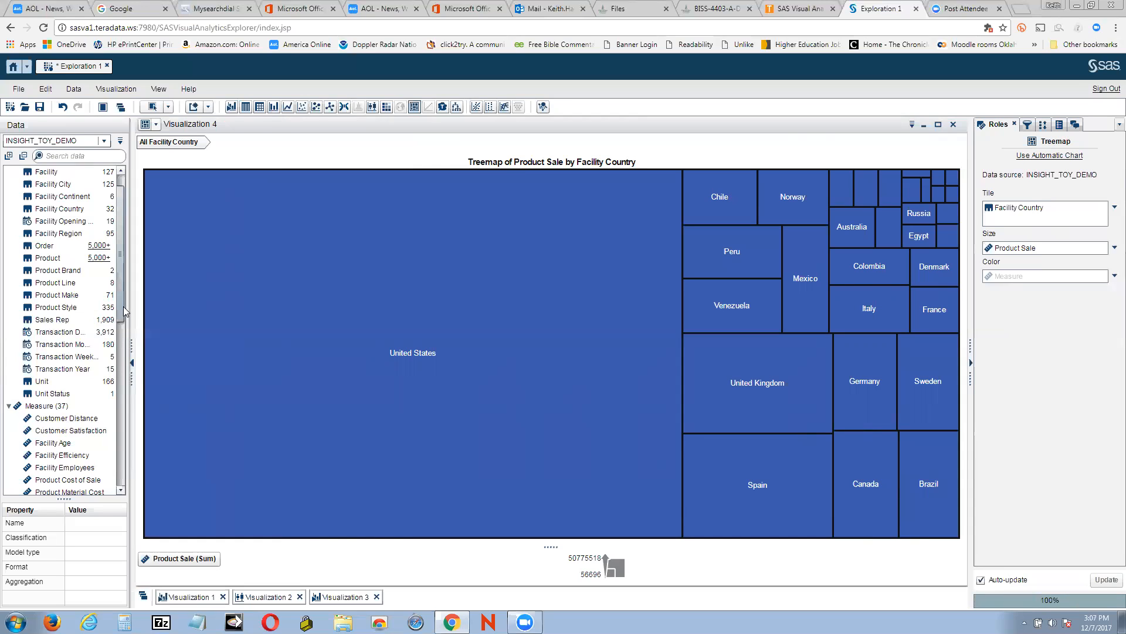
Assign Product Sale to the treemap's Color role, creating the duplicate item Product Sale (1) with Sum aggregation
{"action": "left_click_drag", "start_coordinate": [124, 306], "coordinate": [137, 393]}
{"action": "left_click_drag", "start_coordinate": [68, 334], "coordinate": [992, 278]}
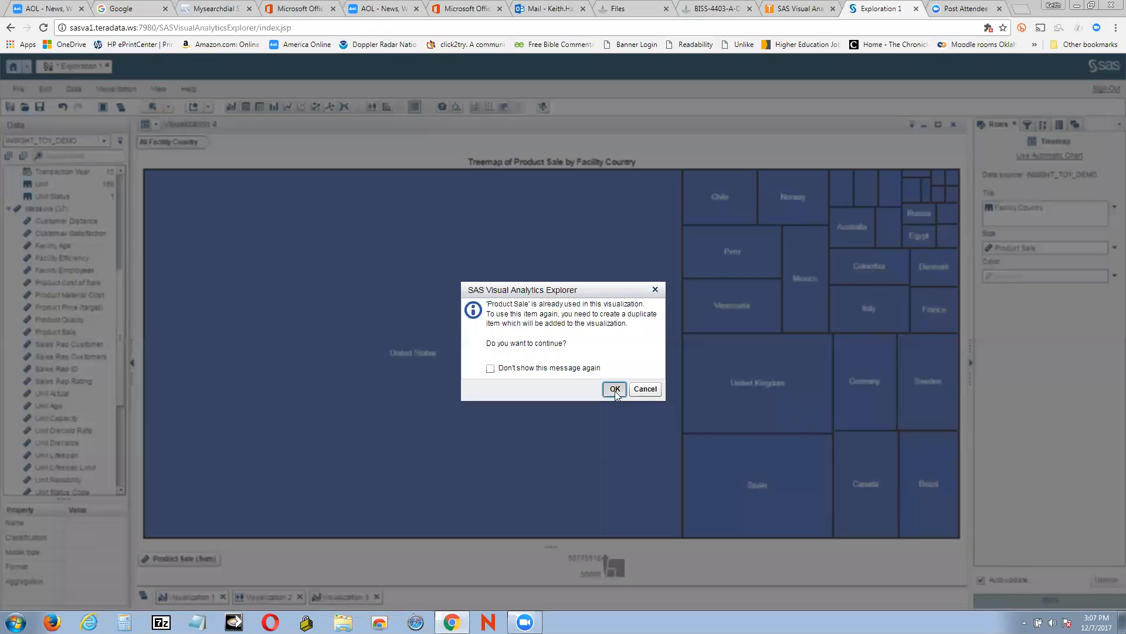
{"action": "left_click", "coordinate": [615, 389]}
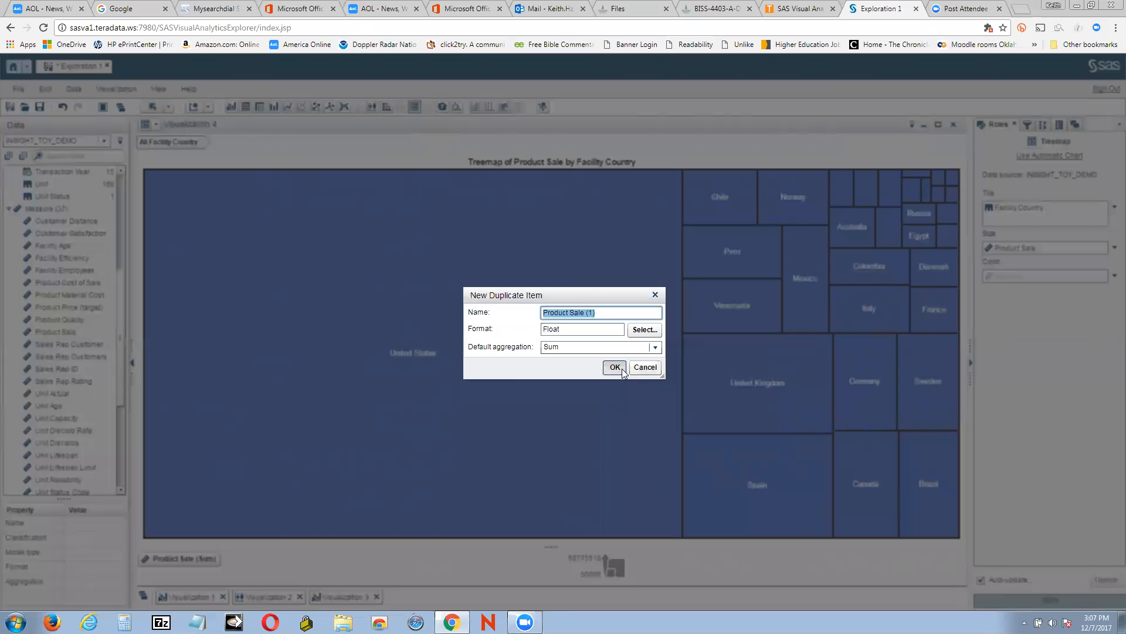
{"action": "left_click", "coordinate": [614, 368]}
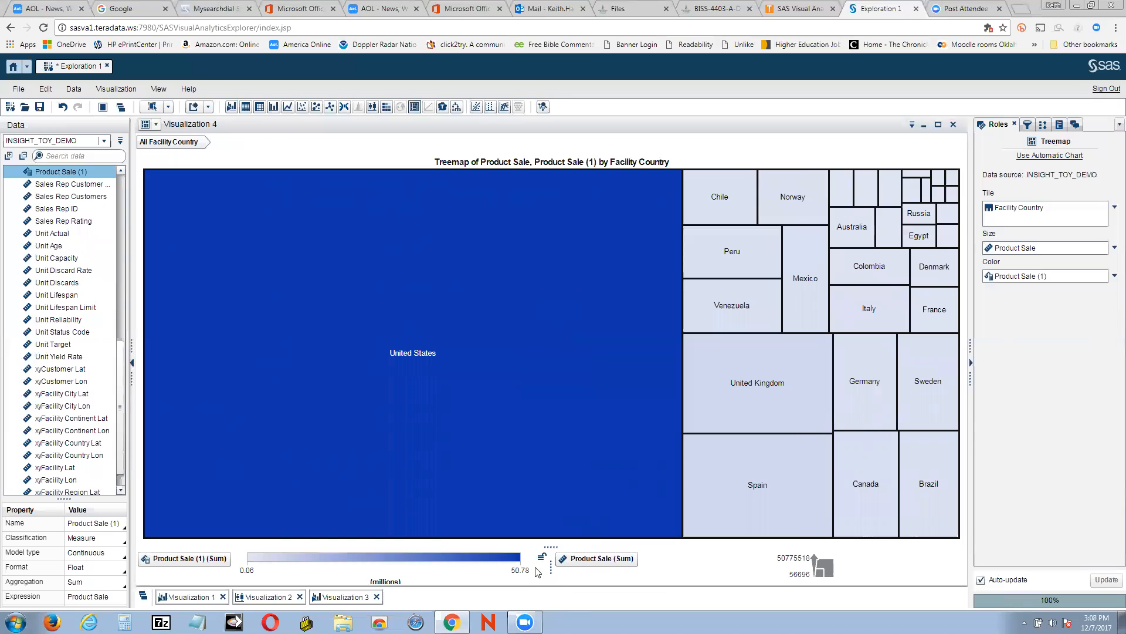
Start exporting the exploration as PDF, appending the author's name to the title and toggling the Summary data option
{"action": "left_click", "coordinate": [925, 125]}
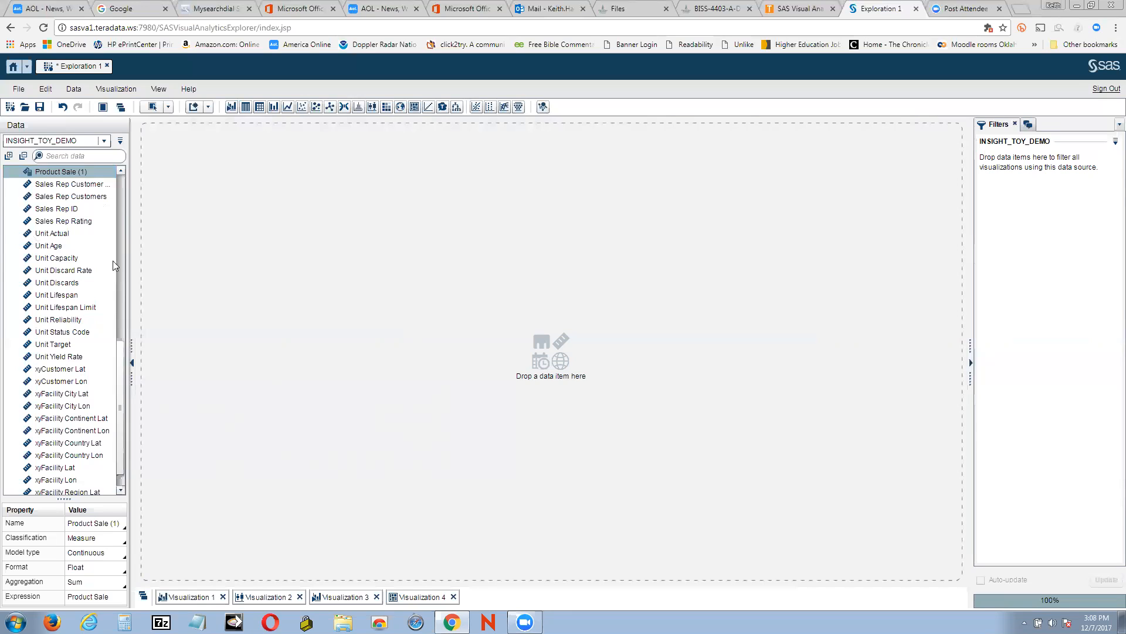
{"action": "left_click", "coordinate": [17, 91]}
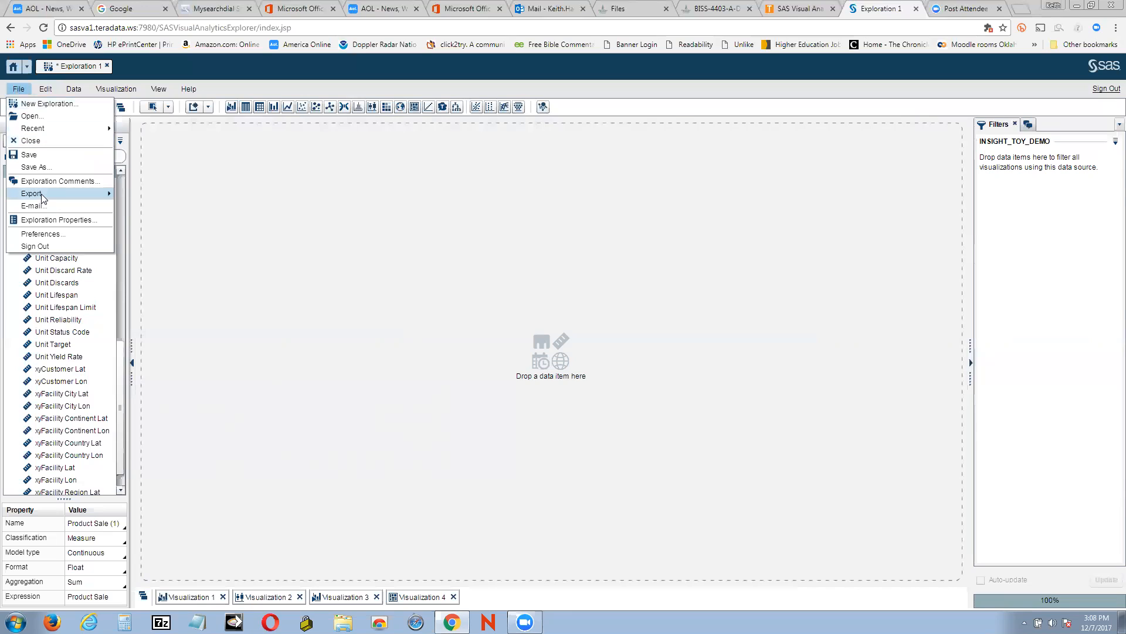
{"action": "mouse_move", "coordinate": [41, 199]}
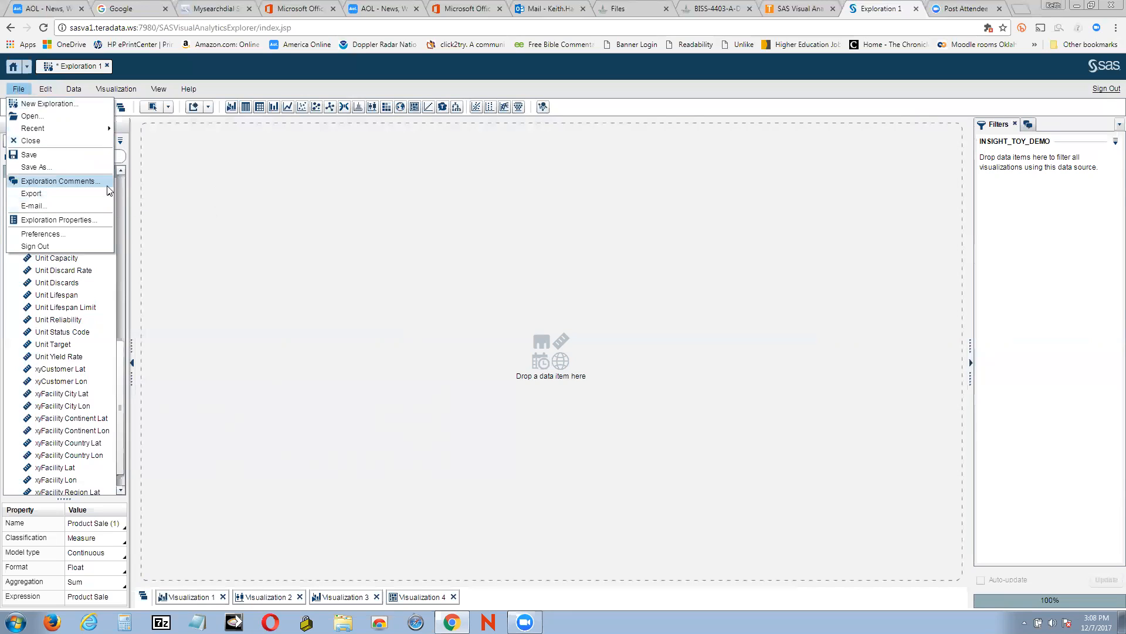
{"action": "mouse_move", "coordinate": [108, 193]}
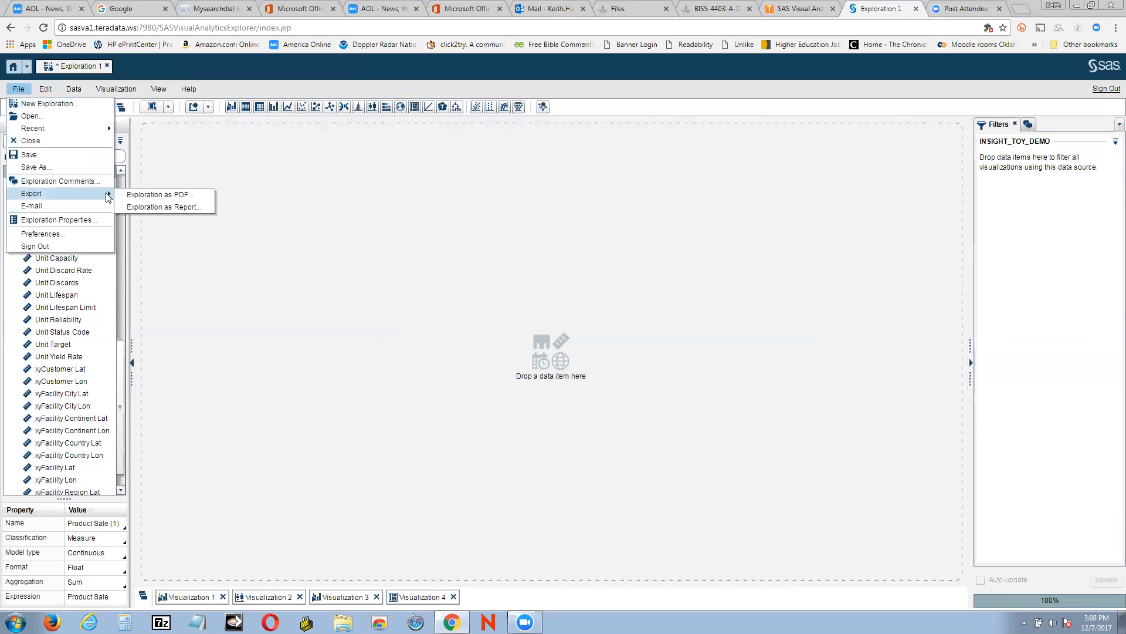
{"action": "left_click", "coordinate": [154, 196]}
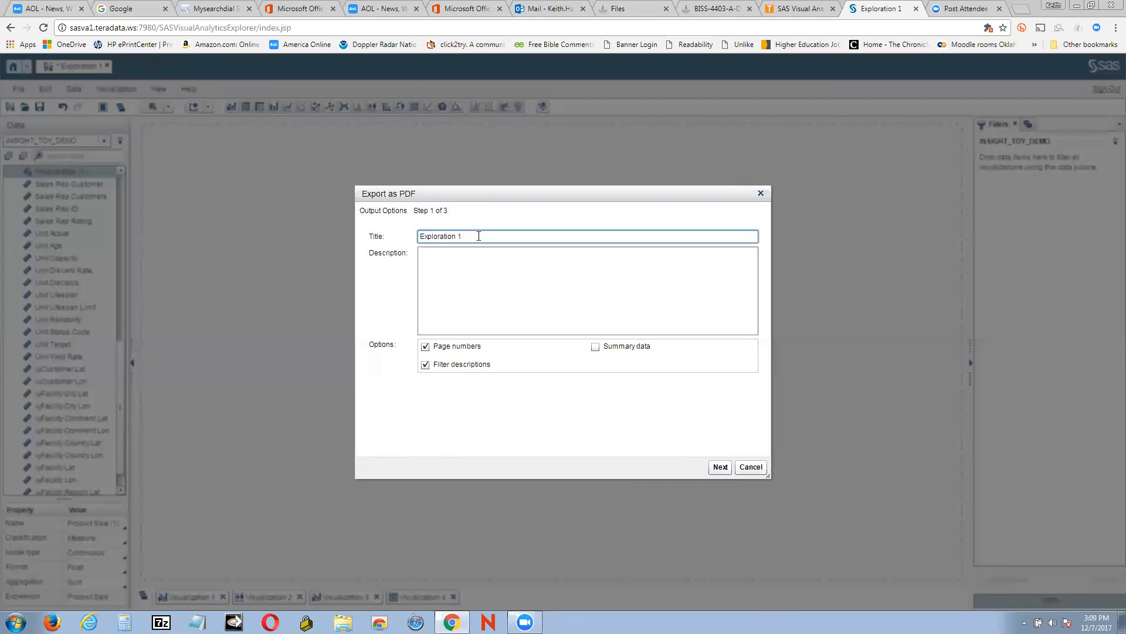
{"action": "type", "text": "Keith Harman"}
{"action": "left_click", "coordinate": [596, 346]}
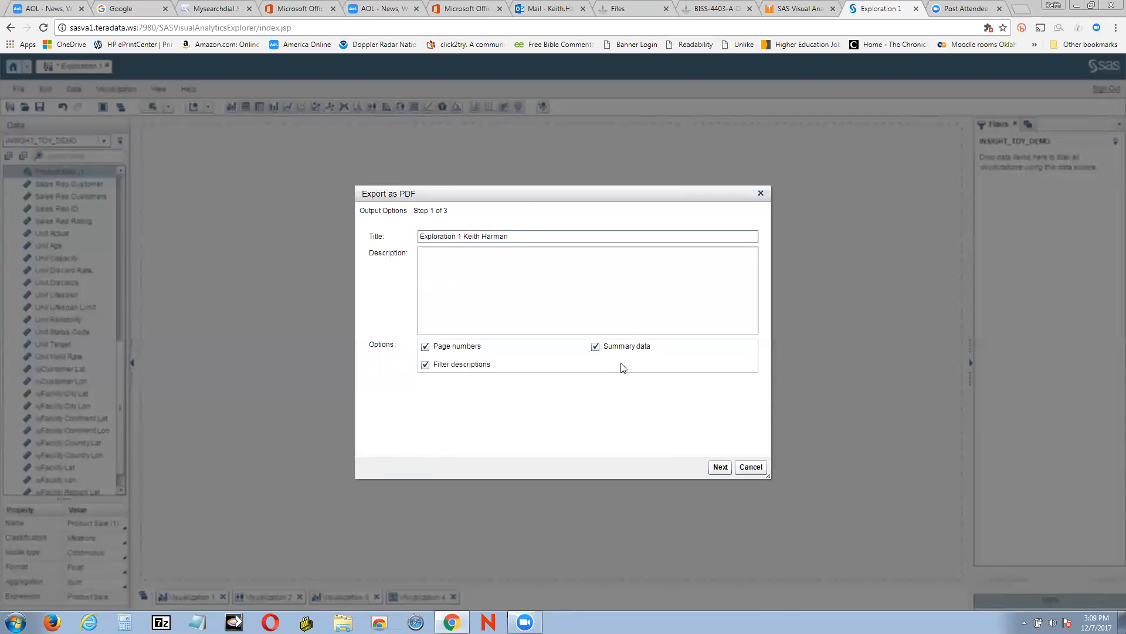
{"action": "left_click", "coordinate": [596, 346]}
{"action": "left_click", "coordinate": [721, 467]}
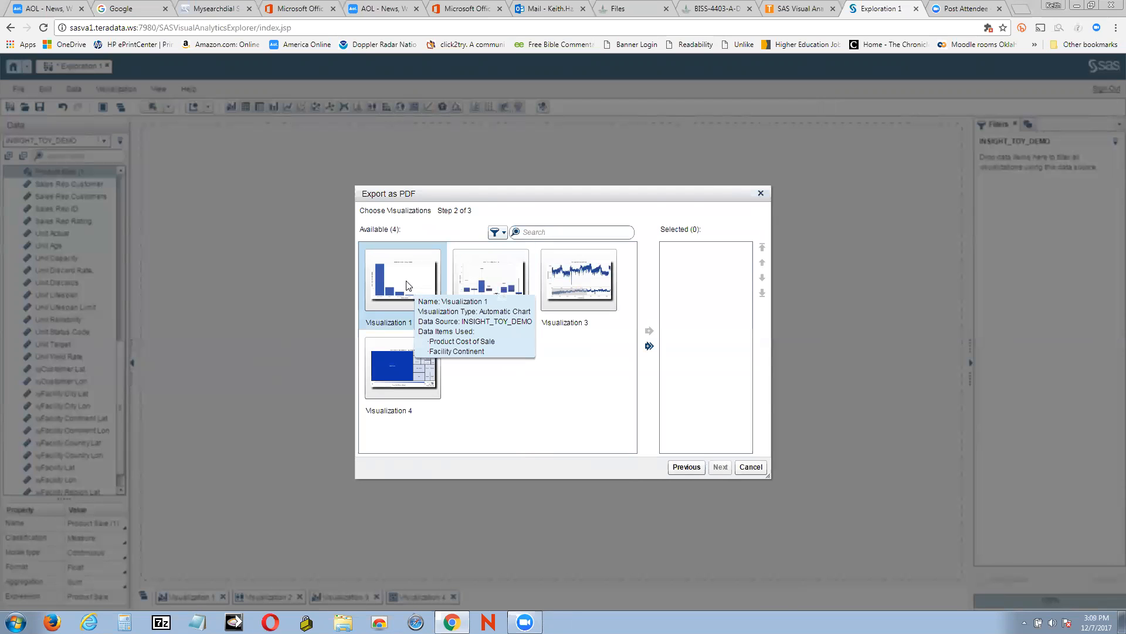
Add all four visualizations to the export selection and generate the PDF document
{"action": "left_click", "coordinate": [649, 346]}
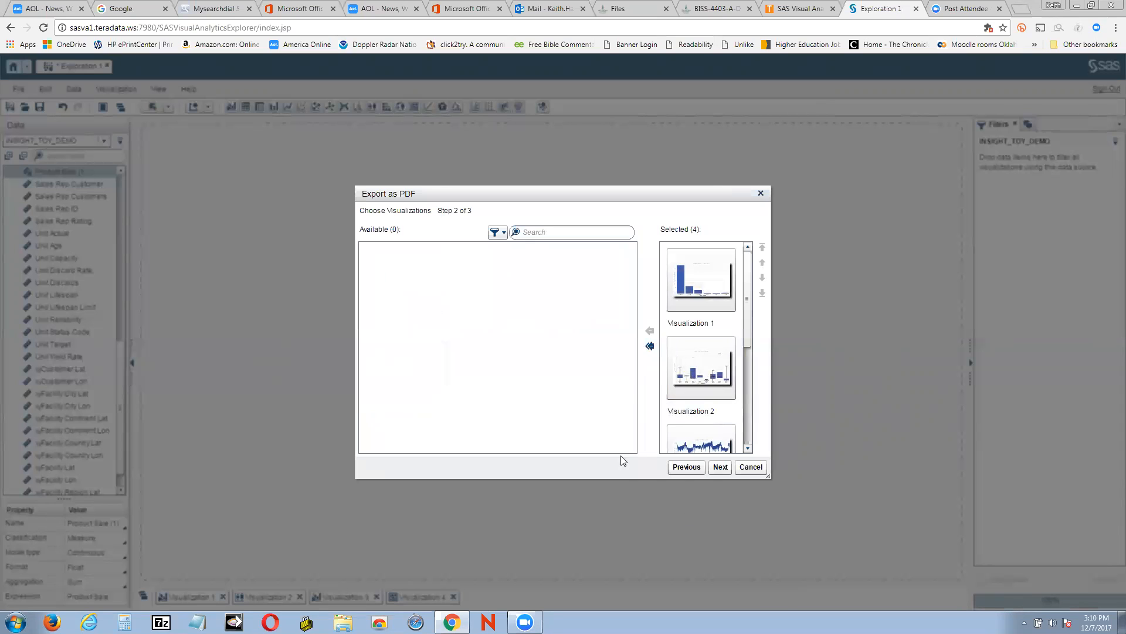
{"action": "left_click", "coordinate": [722, 467]}
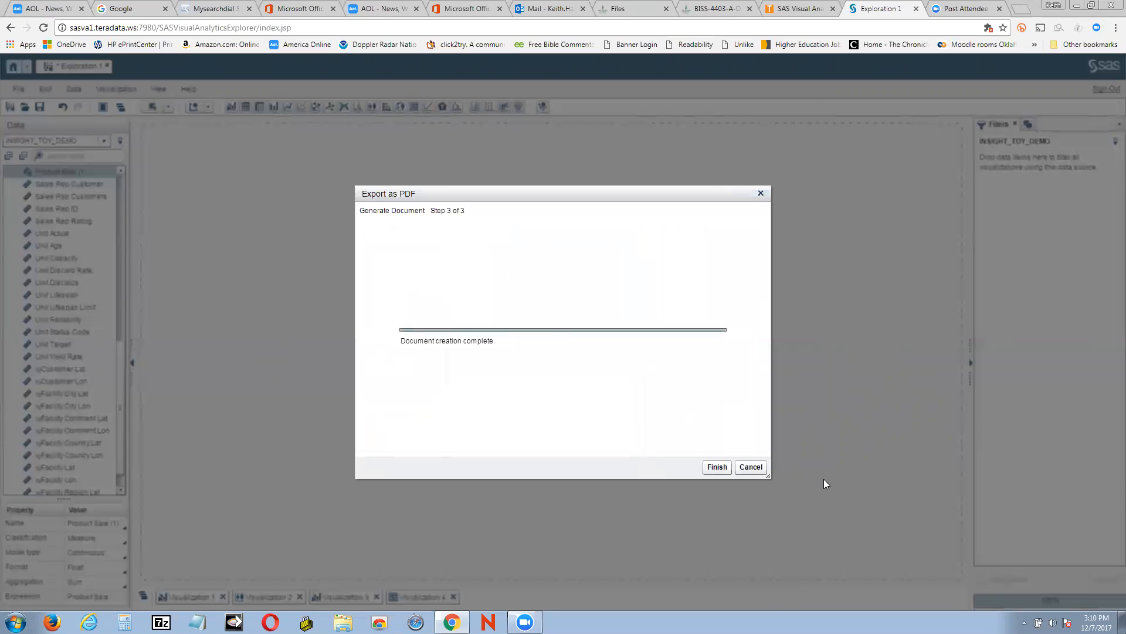
{"action": "left_click", "coordinate": [718, 469]}
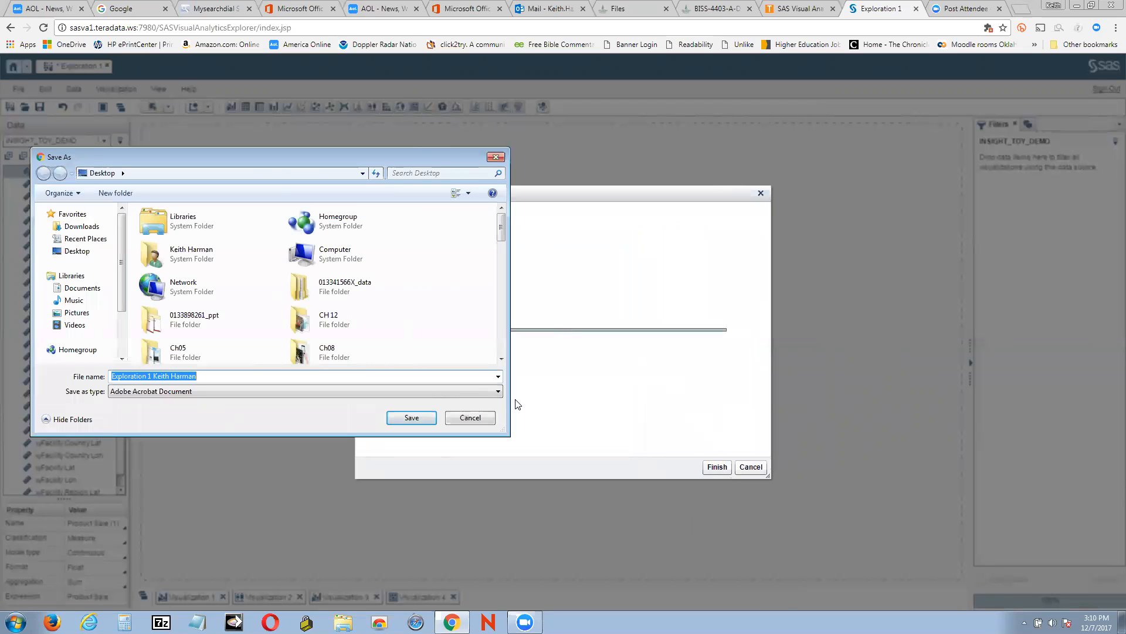
Save the generated PDF to the Desktop as an Adobe Acrobat Document
{"action": "left_click", "coordinate": [504, 395]}
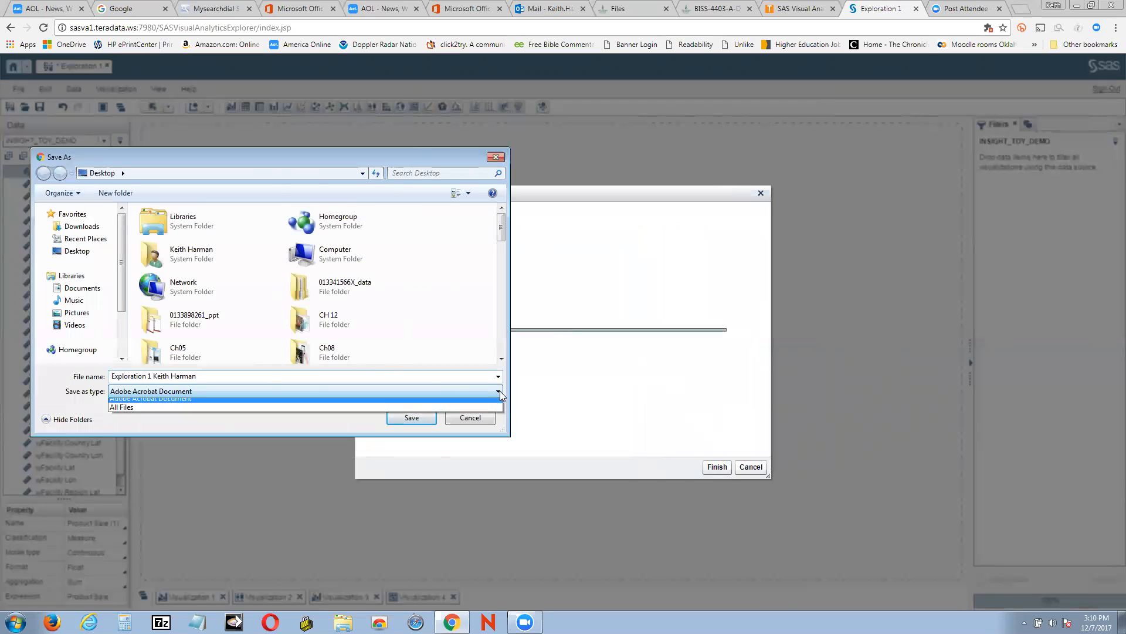
{"action": "left_click", "coordinate": [503, 395]}
{"action": "left_click", "coordinate": [76, 251]}
{"action": "left_click", "coordinate": [422, 418]}
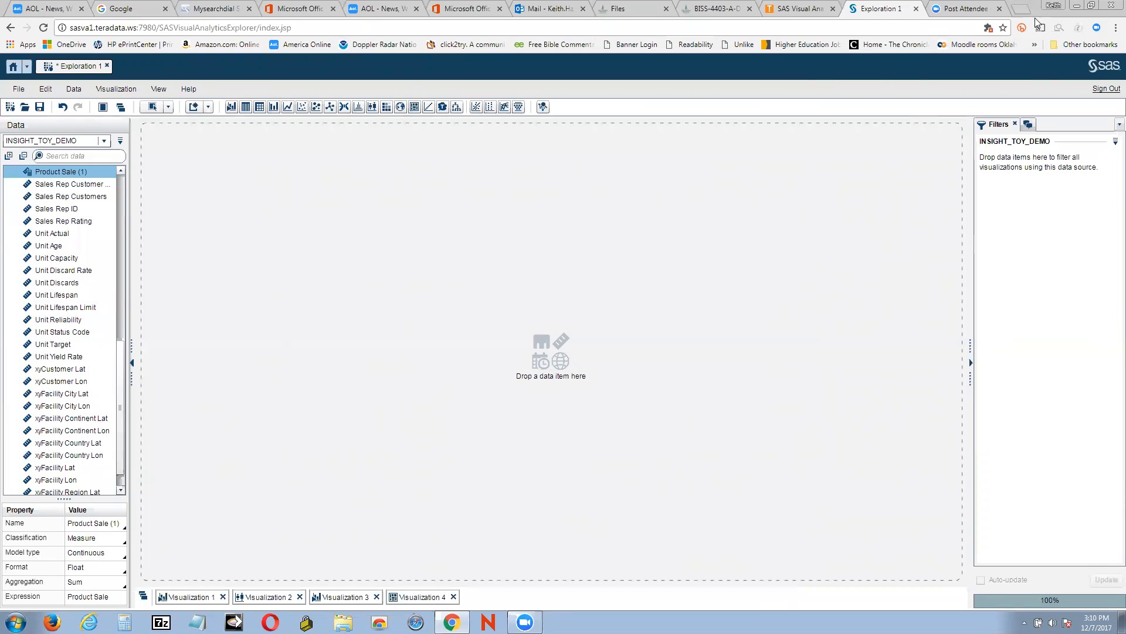
Move the exported PDF on the desktop and open it with Adobe Reader XI
{"action": "left_click", "coordinate": [1073, 5]}
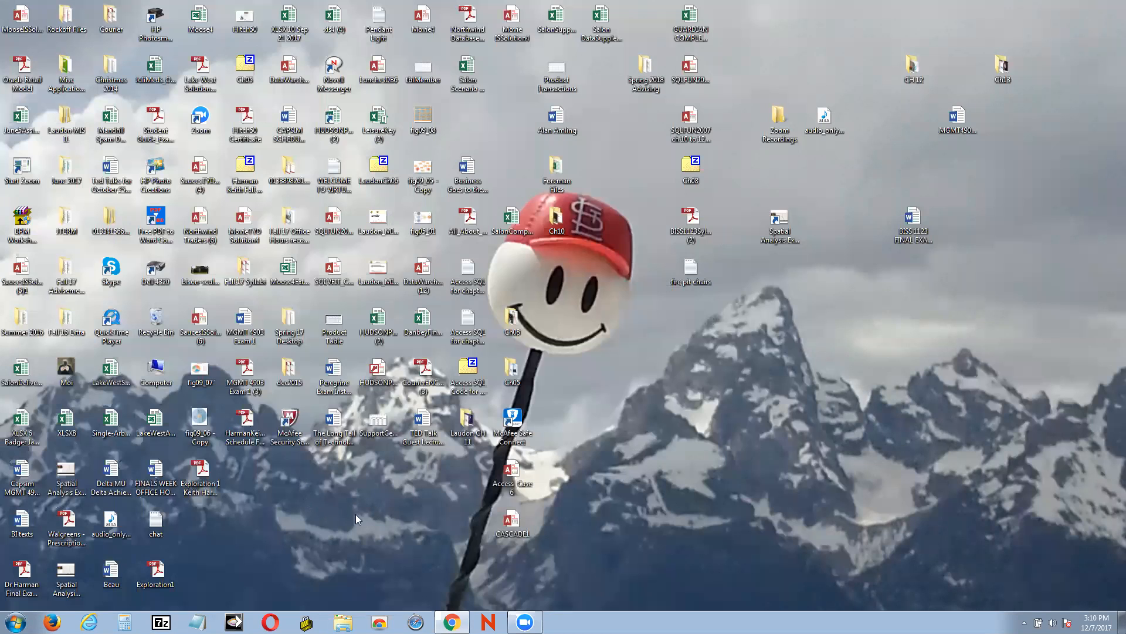
{"action": "left_click_drag", "start_coordinate": [172, 560], "coordinate": [879, 313]}
{"action": "right_click", "coordinate": [879, 314]}
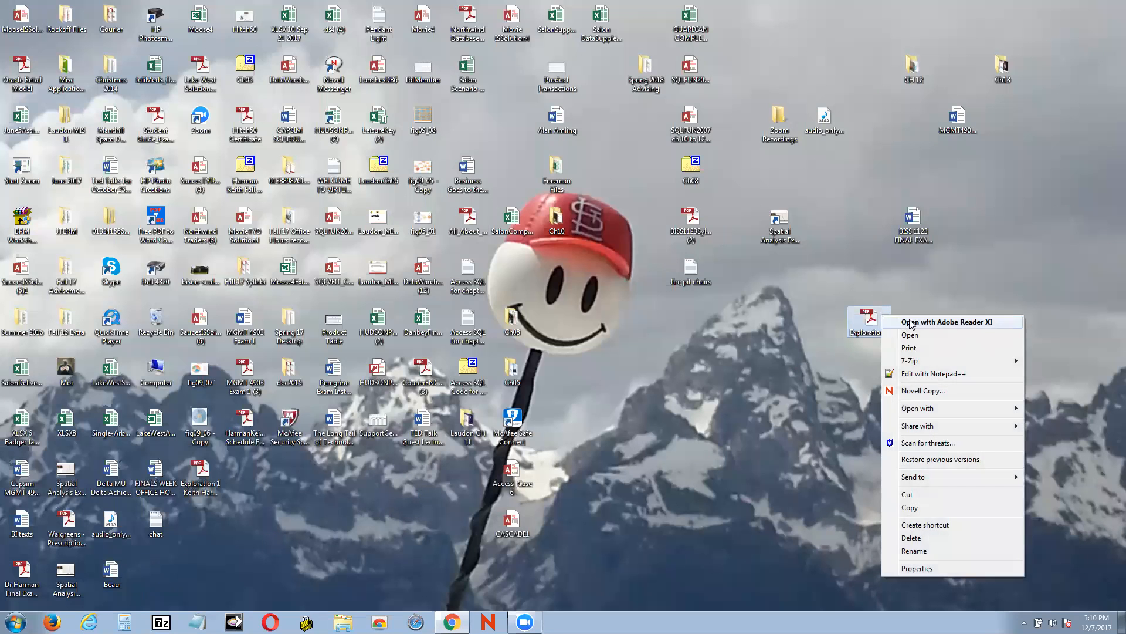
{"action": "left_click", "coordinate": [909, 319]}
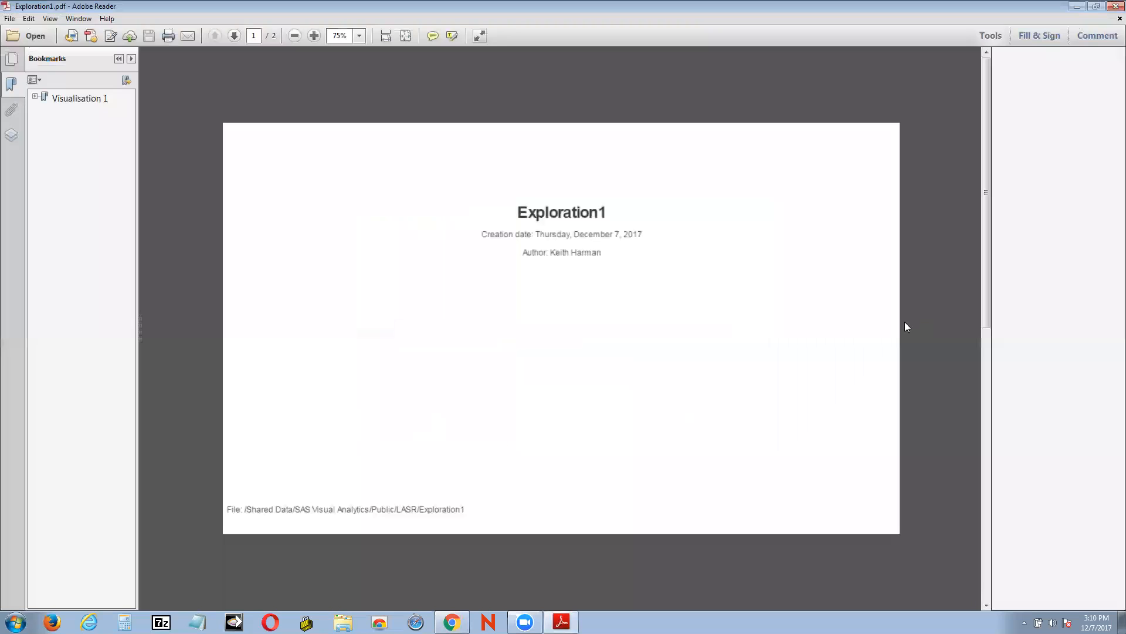
Page through the exported PDF's contents, then close Adobe Reader
{"action": "scroll", "coordinate": [666, 299], "scroll_direction": "down", "scroll_amount": 2}
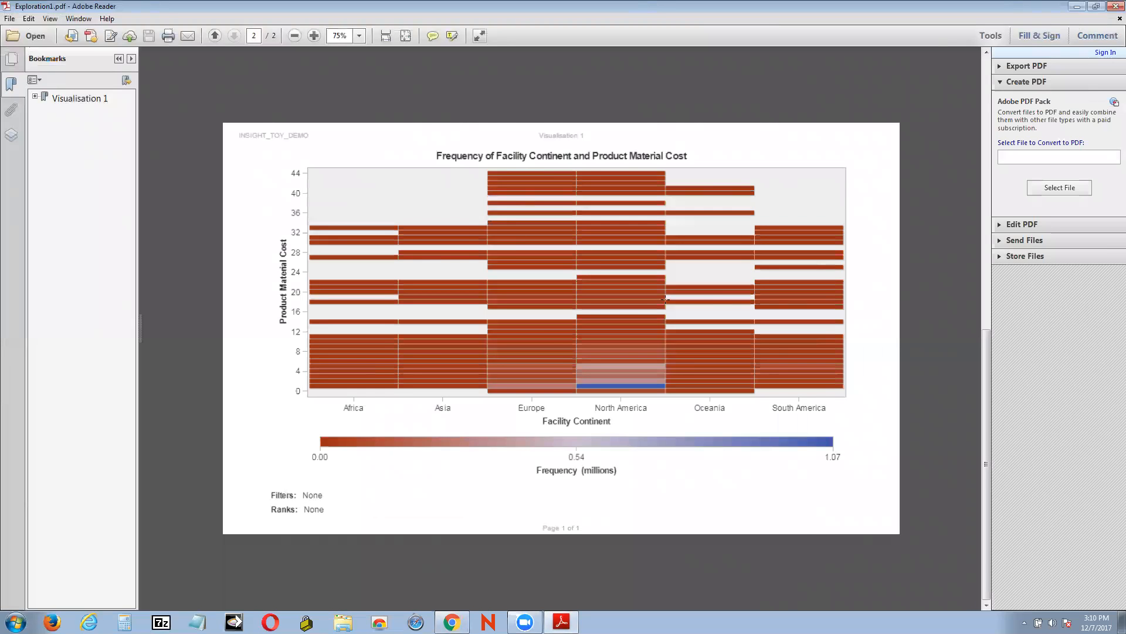
{"action": "scroll", "coordinate": [595, 253], "scroll_direction": "up", "scroll_amount": 2}
{"action": "scroll", "coordinate": [595, 253], "scroll_direction": "down", "scroll_amount": 2}
{"action": "left_click", "coordinate": [1111, 10]}
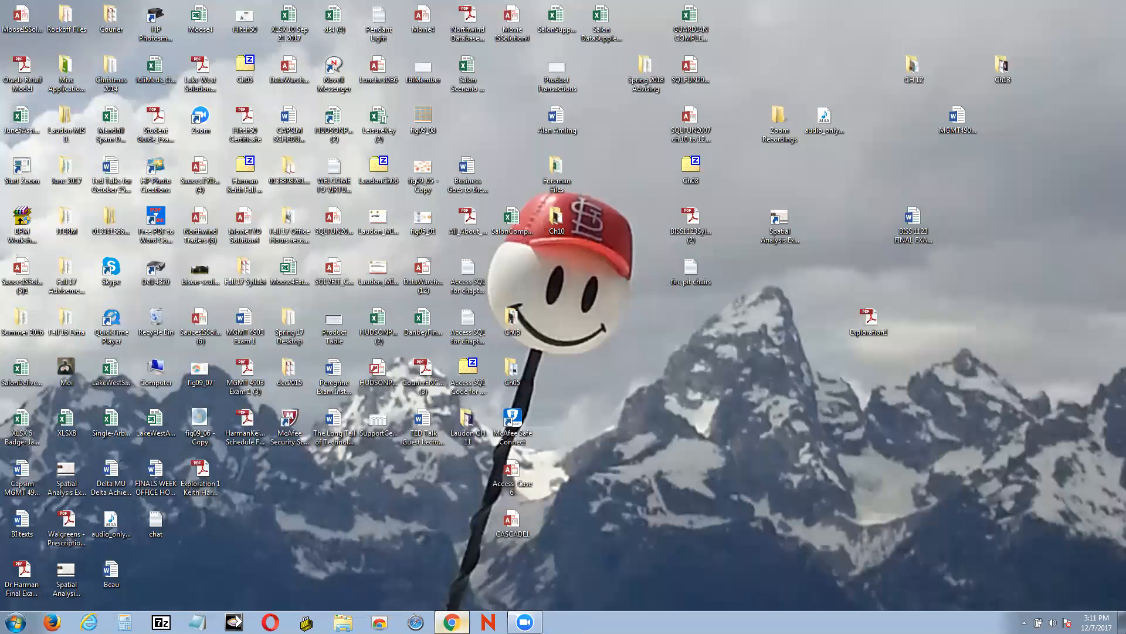
Restore Visualization 1 and start a new PDF export of the exploration titled Exploration 1 viz 2
{"action": "left_click", "coordinate": [451, 622]}
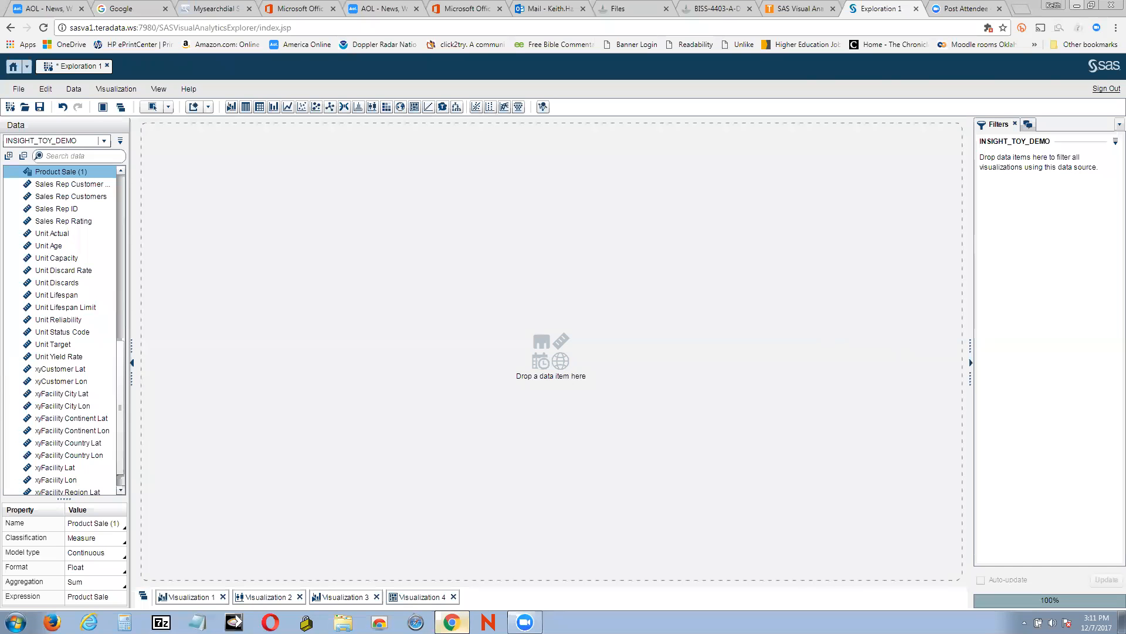
{"action": "left_click", "coordinate": [204, 597]}
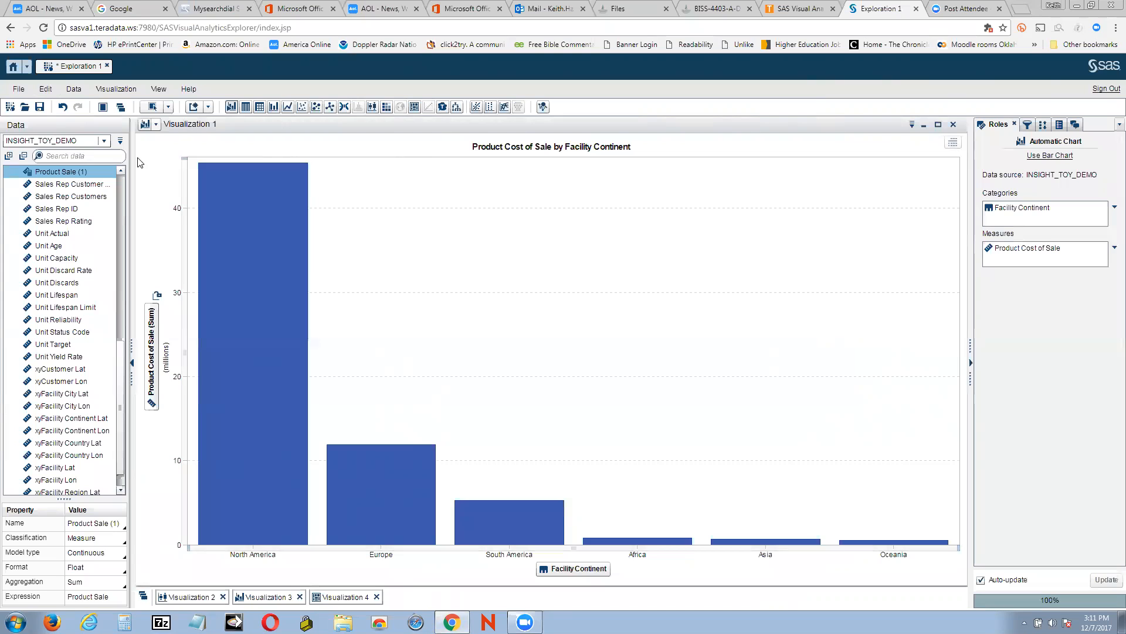
{"action": "left_click", "coordinate": [26, 91]}
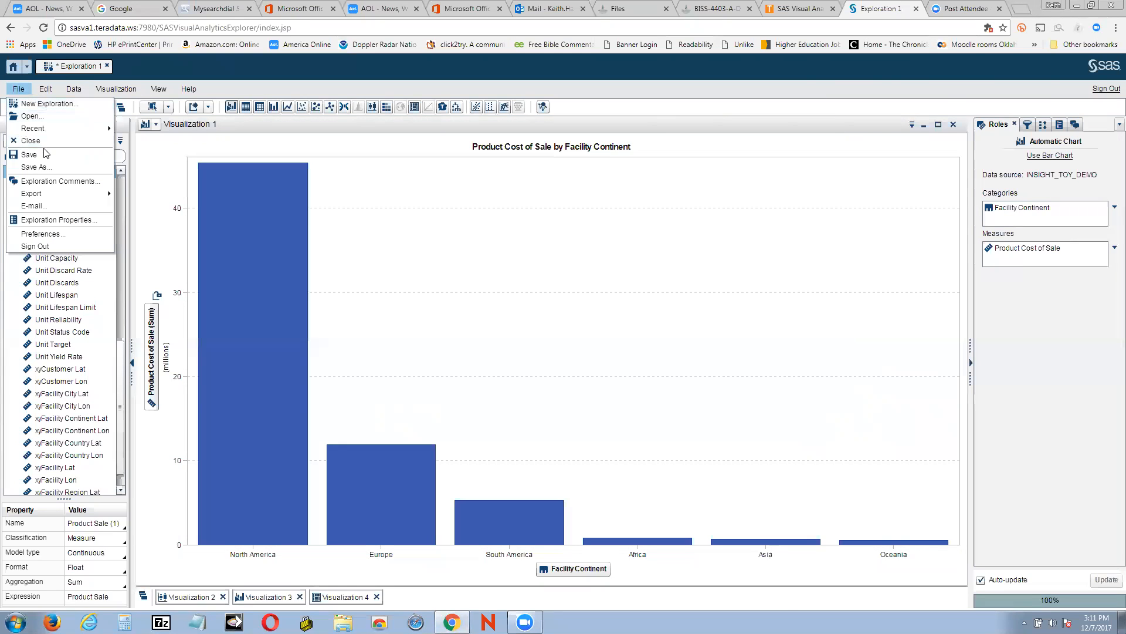
{"action": "mouse_move", "coordinate": [65, 193]}
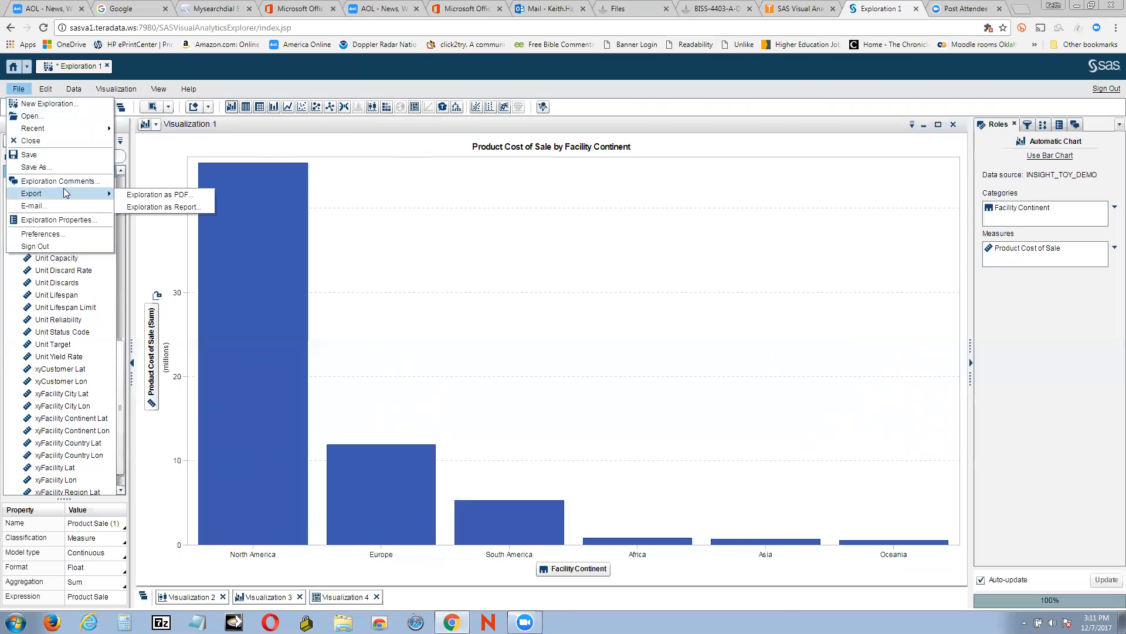
{"action": "left_click", "coordinate": [180, 194]}
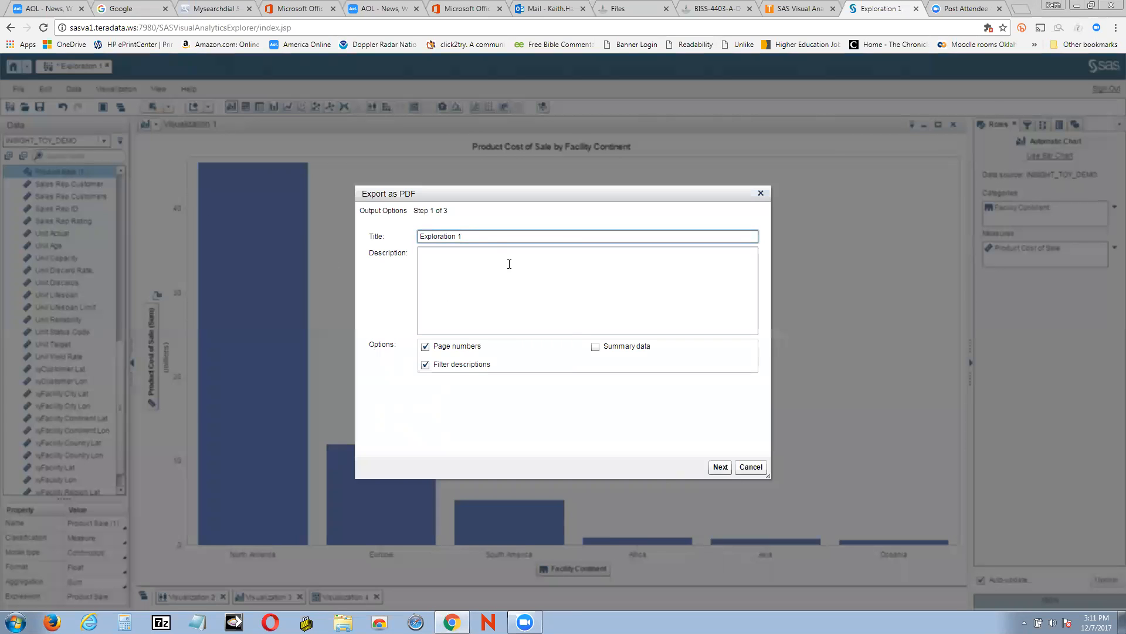
{"action": "left_click", "coordinate": [485, 237]}
{"action": "type", "text": "2"}
{"action": "left_click", "coordinate": [722, 469]}
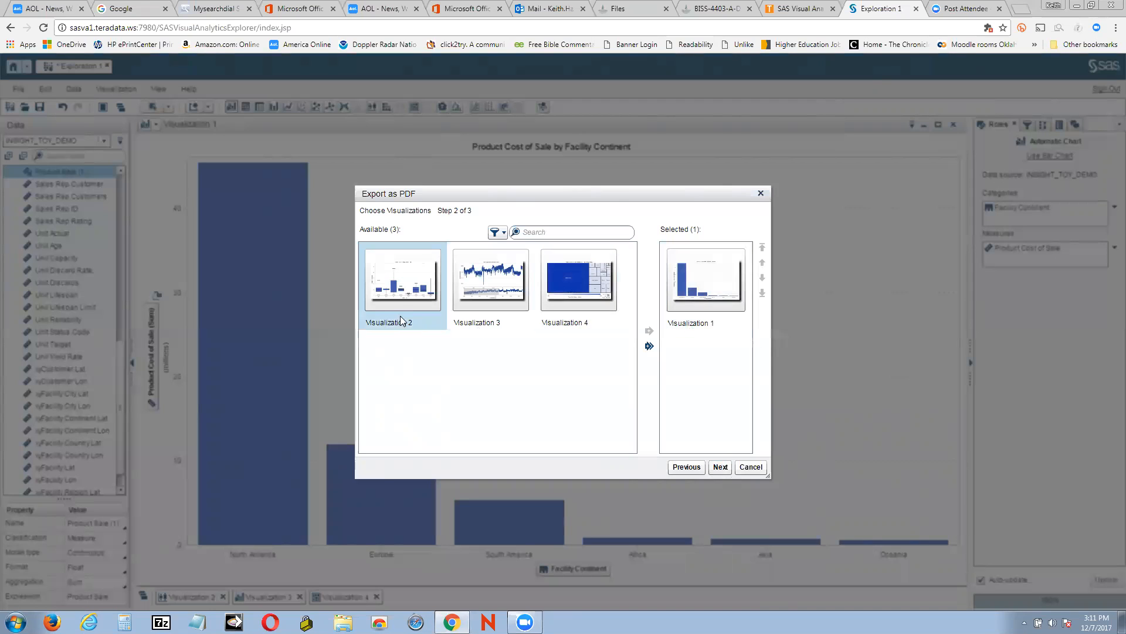
Add Visualizations 2, 3 and 4 one by one to the selected list after Visualization 1
{"action": "left_click", "coordinate": [397, 299]}
{"action": "left_click_drag", "start_coordinate": [397, 298], "coordinate": [701, 379]}
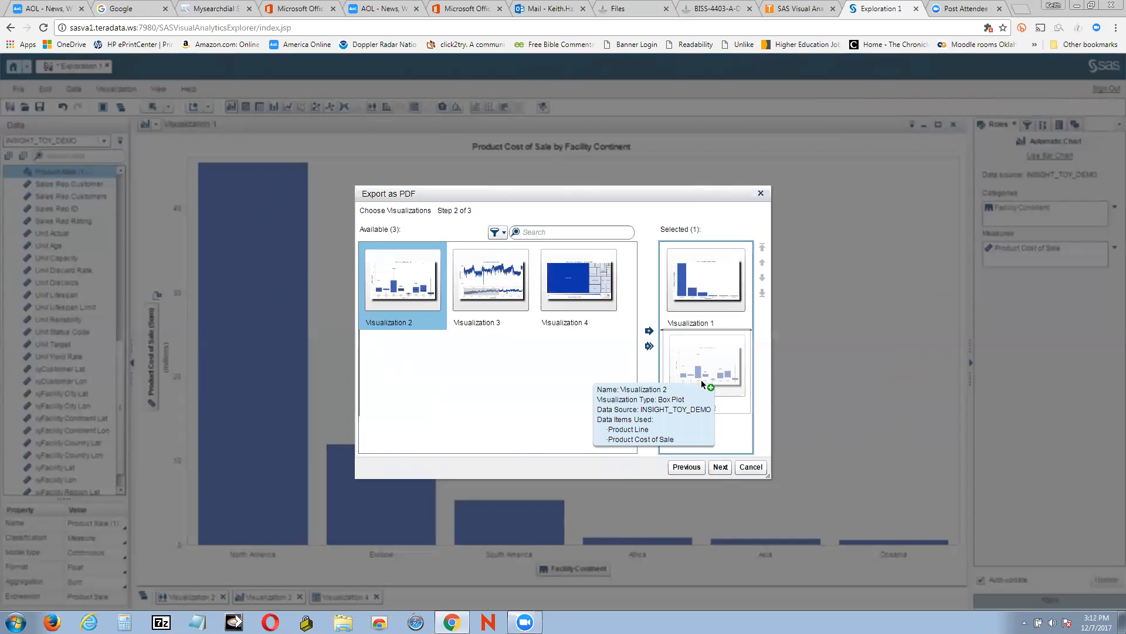
{"action": "left_click_drag", "start_coordinate": [701, 384], "coordinate": [703, 384]}
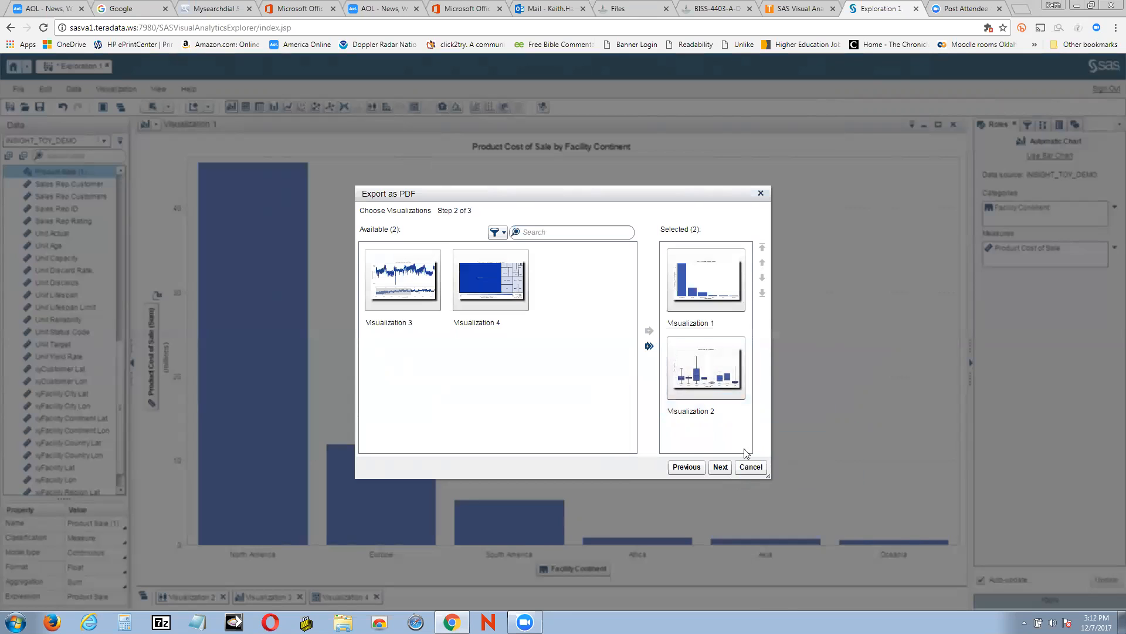
{"action": "left_click_drag", "start_coordinate": [428, 307], "coordinate": [704, 435]}
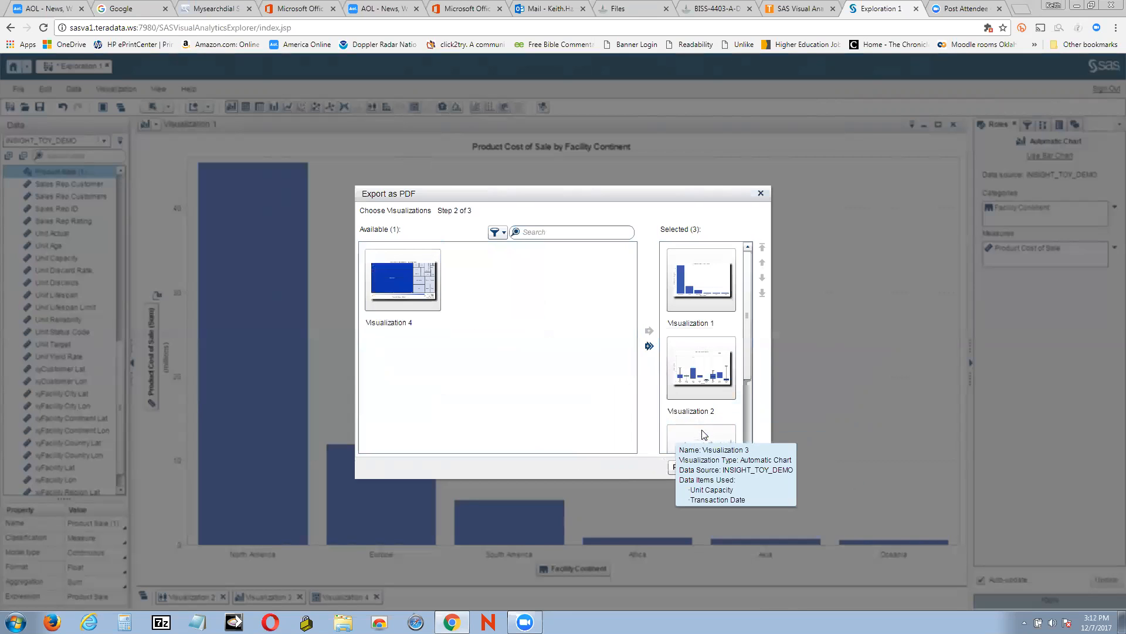
{"action": "left_click_drag", "start_coordinate": [746, 373], "coordinate": [746, 437]}
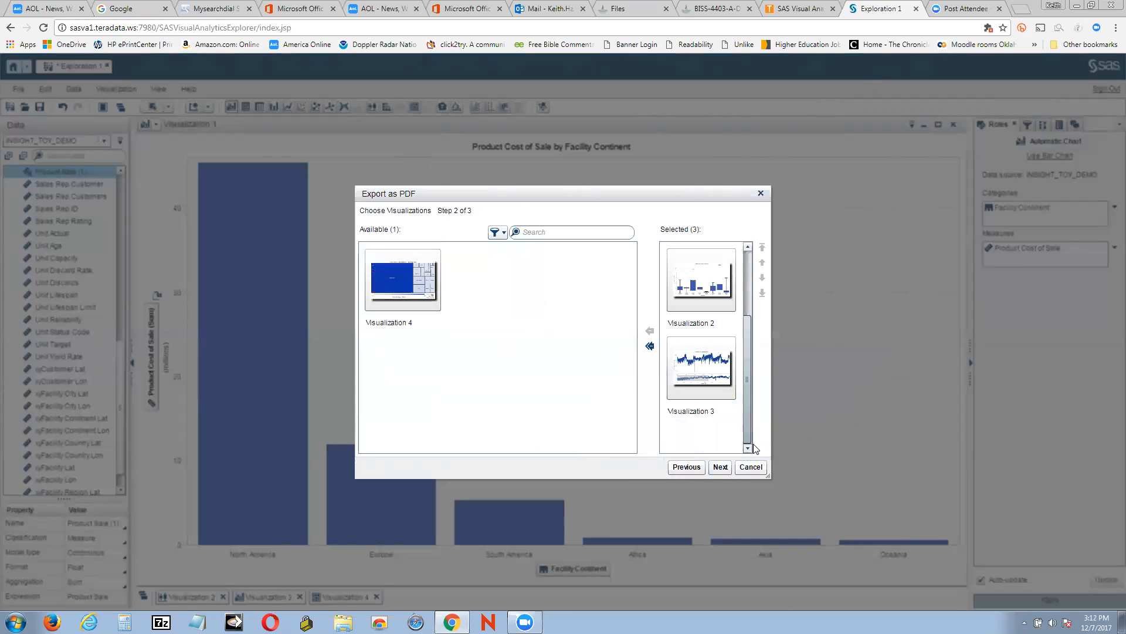
{"action": "left_click", "coordinate": [430, 295]}
{"action": "left_click_drag", "start_coordinate": [429, 296], "coordinate": [716, 430]}
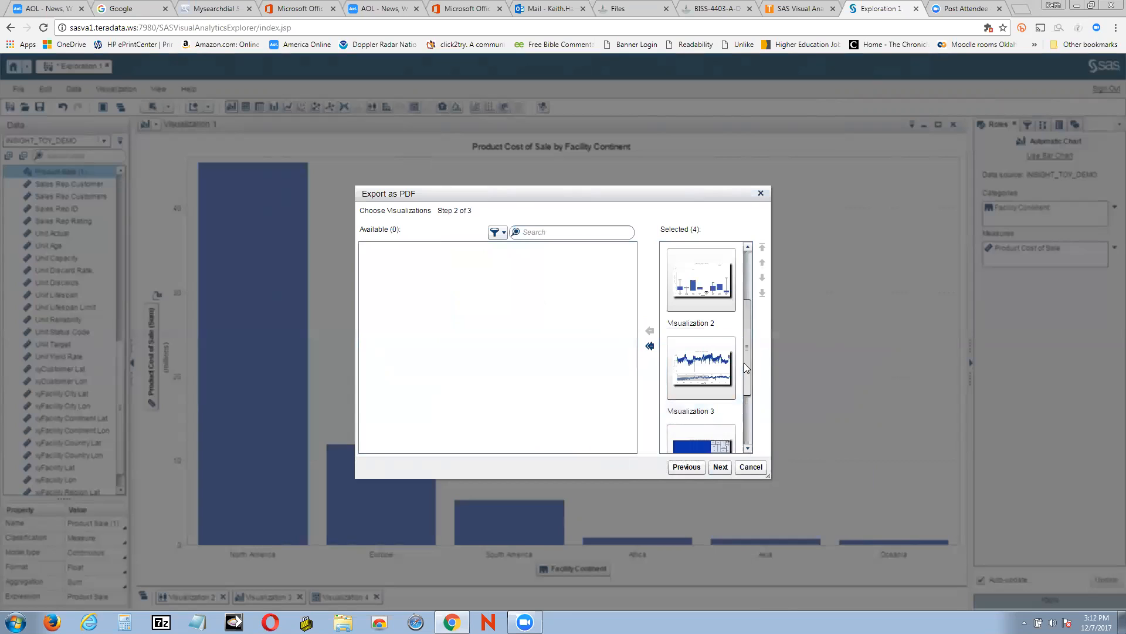
{"action": "scroll", "coordinate": [744, 362], "scroll_direction": "down", "scroll_amount": 2}
{"action": "left_click_drag", "start_coordinate": [761, 376], "coordinate": [774, 311]}
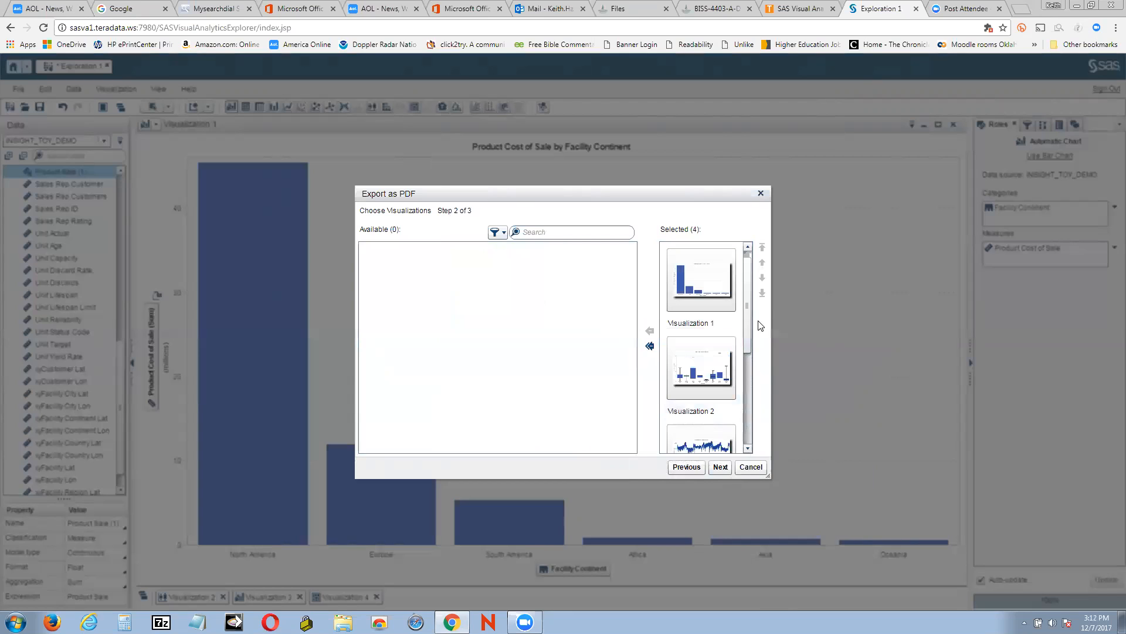
{"action": "left_click_drag", "start_coordinate": [751, 327], "coordinate": [748, 294]}
{"action": "left_click", "coordinate": [723, 468]}
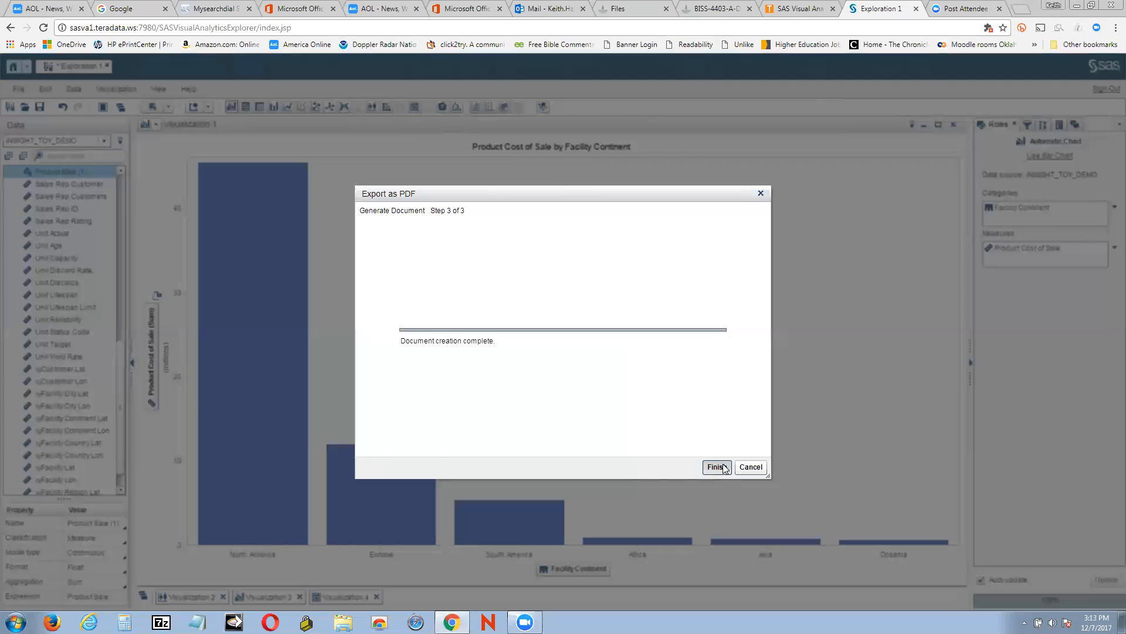
Finish generating the document and save it to the Desktop as Exploration 1 viz 2
{"action": "left_click", "coordinate": [717, 467]}
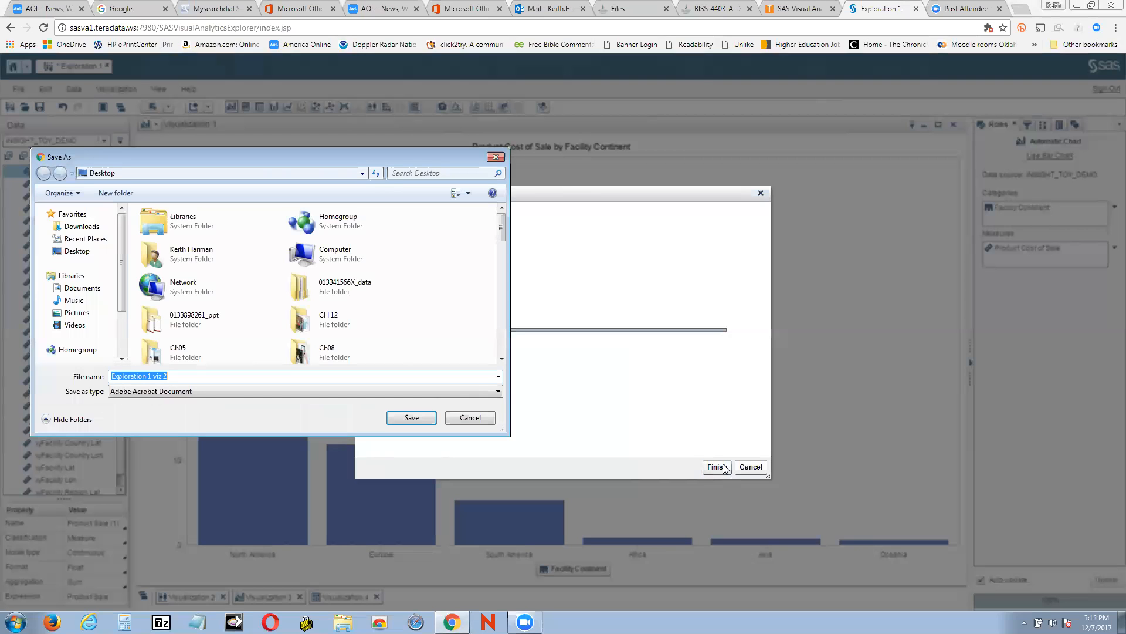
{"action": "left_click", "coordinate": [208, 377]}
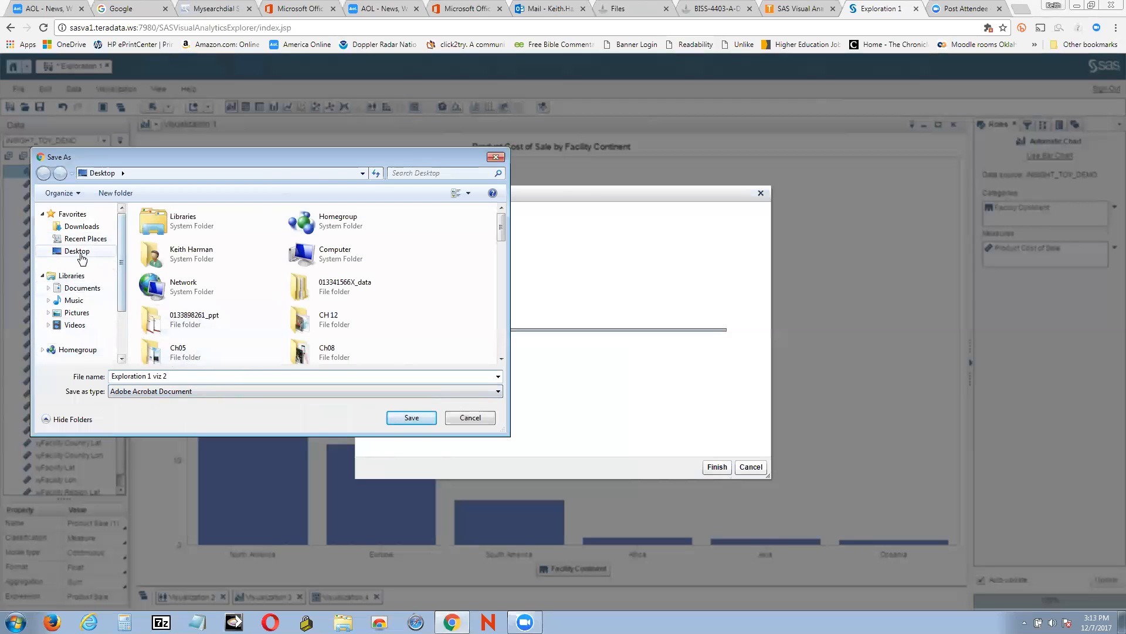
{"action": "left_click", "coordinate": [407, 419]}
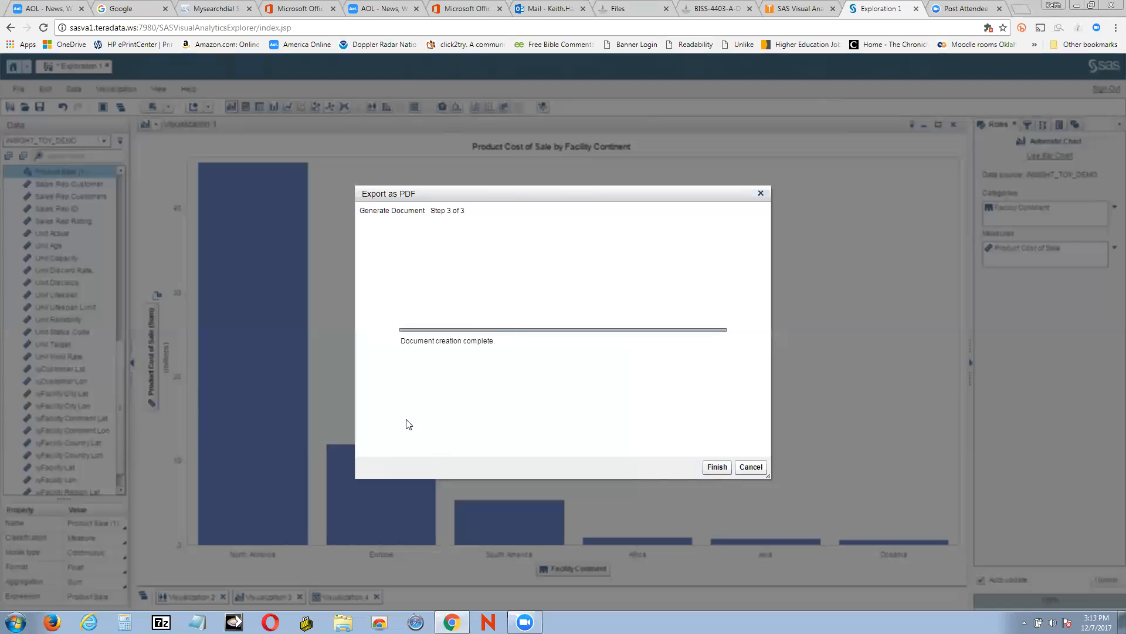
Minimize the browser and open the exported Exploration 1 viz 2 PDF from the Desktop with Adobe Reader XI
{"action": "left_click", "coordinate": [1078, 5]}
{"action": "left_click", "coordinate": [864, 315]}
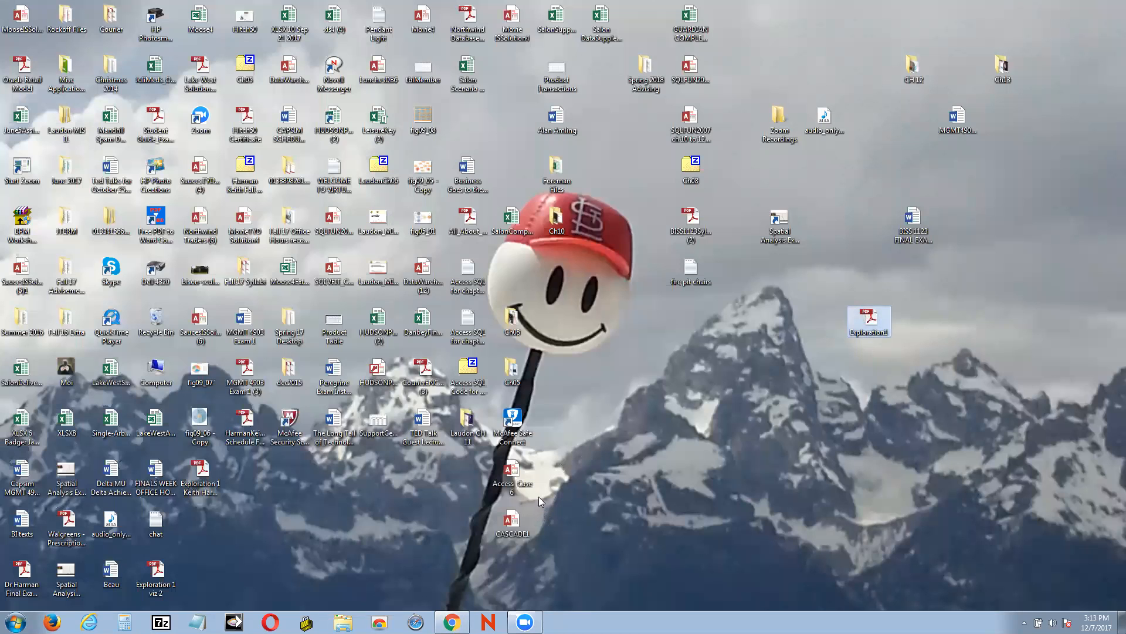
{"action": "left_click_drag", "start_coordinate": [160, 570], "coordinate": [720, 360]}
{"action": "right_click", "coordinate": [732, 363]}
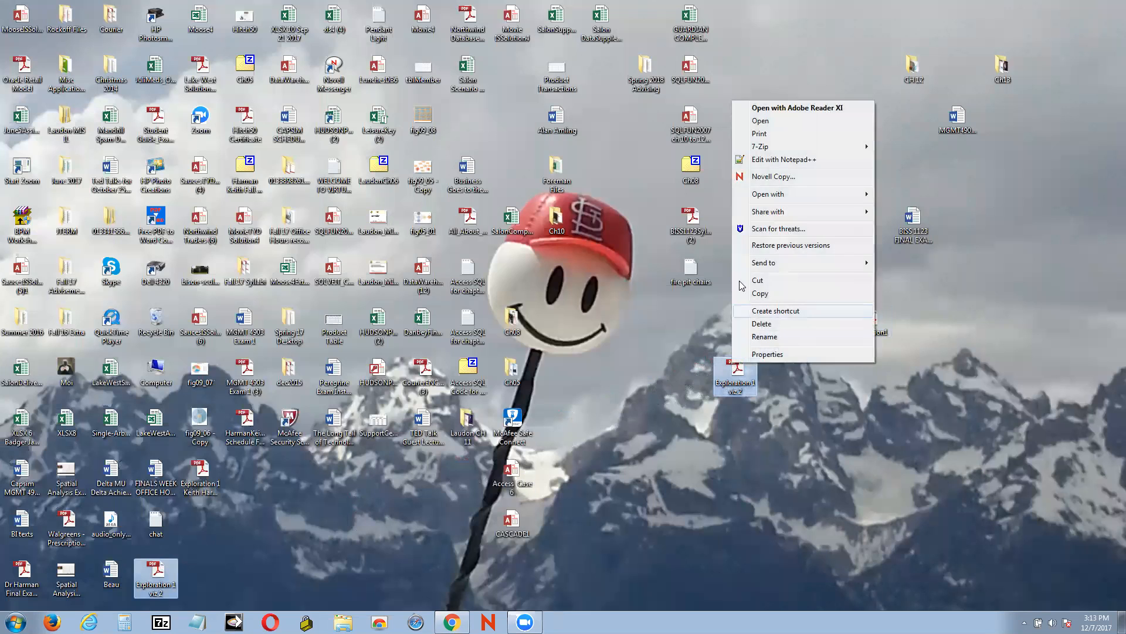
{"action": "left_click", "coordinate": [801, 110]}
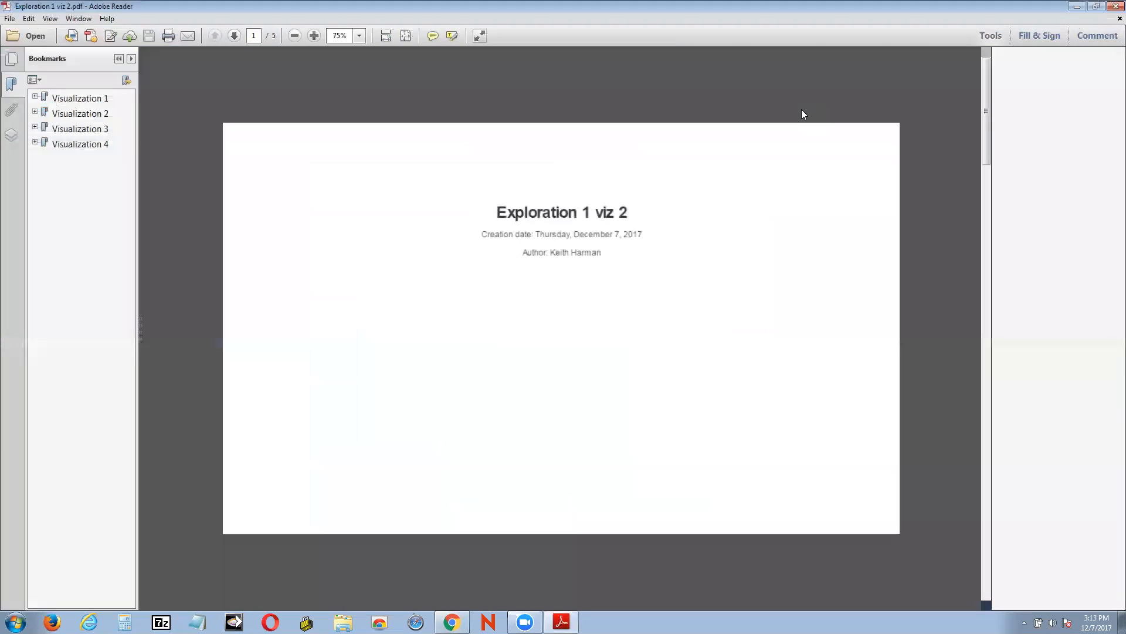
Browse the PDF's pages and jump to the Visualization 1 bookmark to review its chart
{"action": "scroll", "coordinate": [799, 247], "scroll_direction": "down", "scroll_amount": 3}
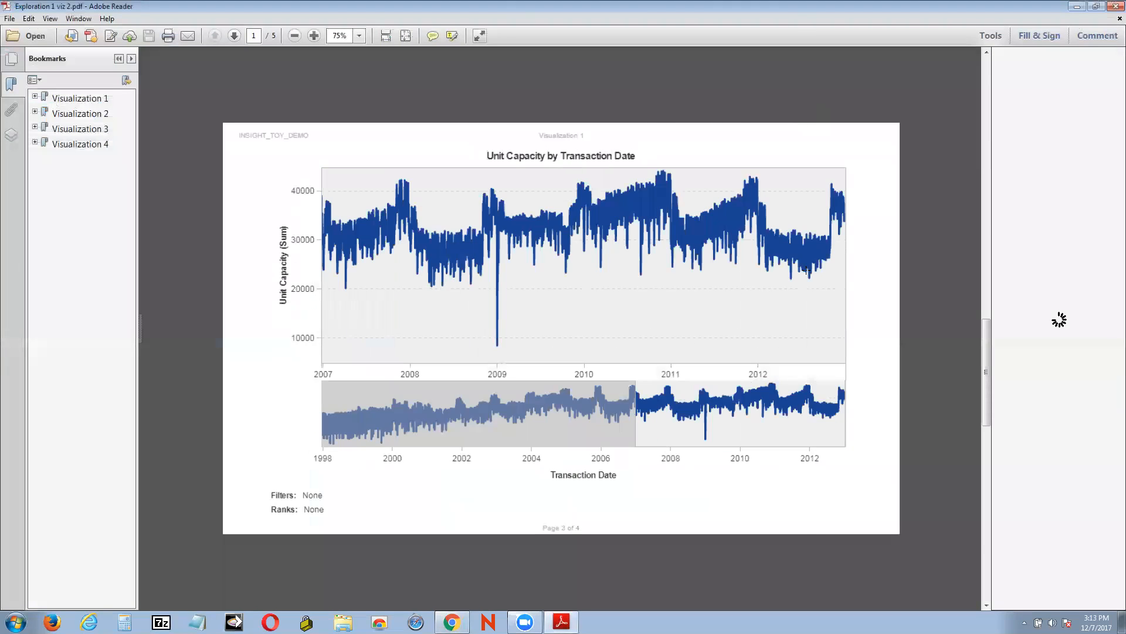
{"action": "scroll", "coordinate": [757, 223], "scroll_direction": "up", "scroll_amount": 3}
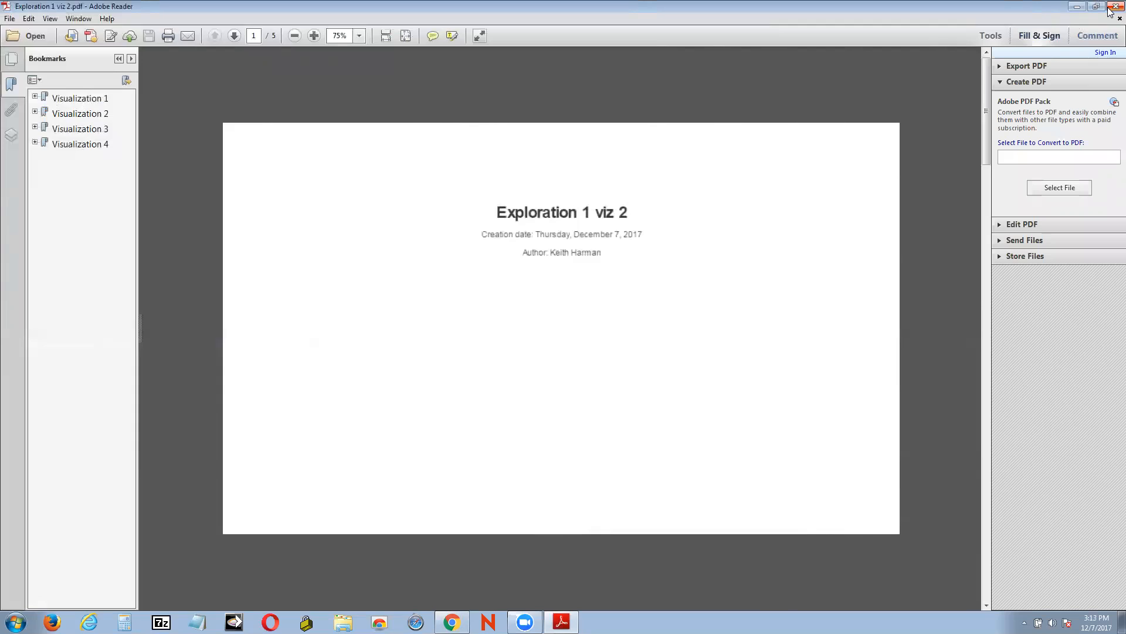
{"action": "left_click", "coordinate": [94, 101]}
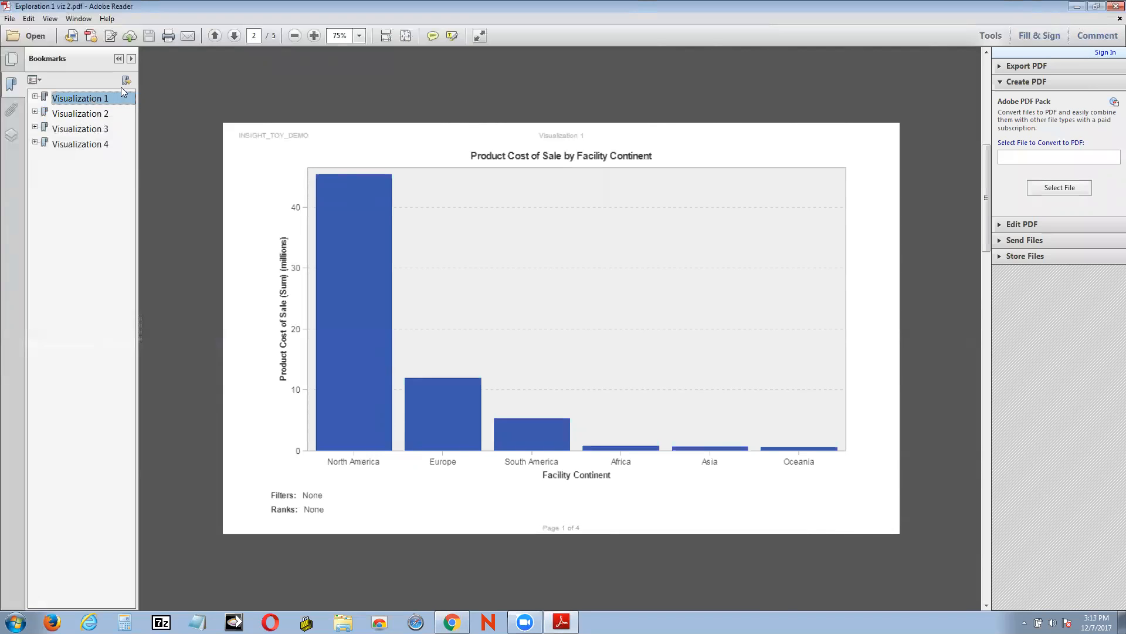
{"action": "right_click", "coordinate": [91, 100]}
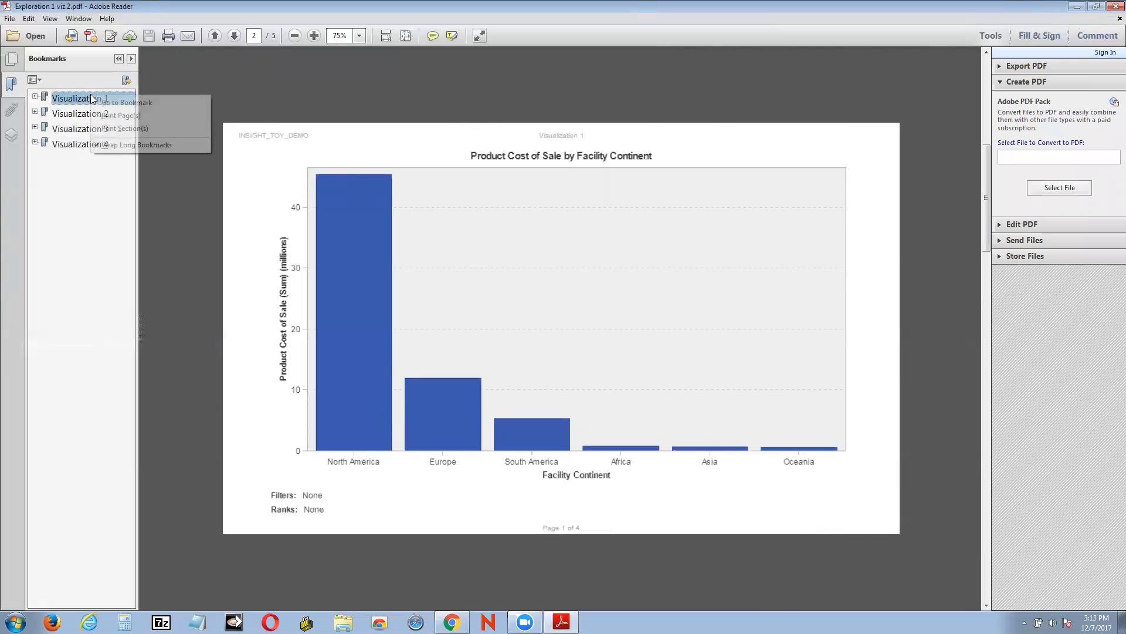
{"action": "left_click", "coordinate": [144, 228]}
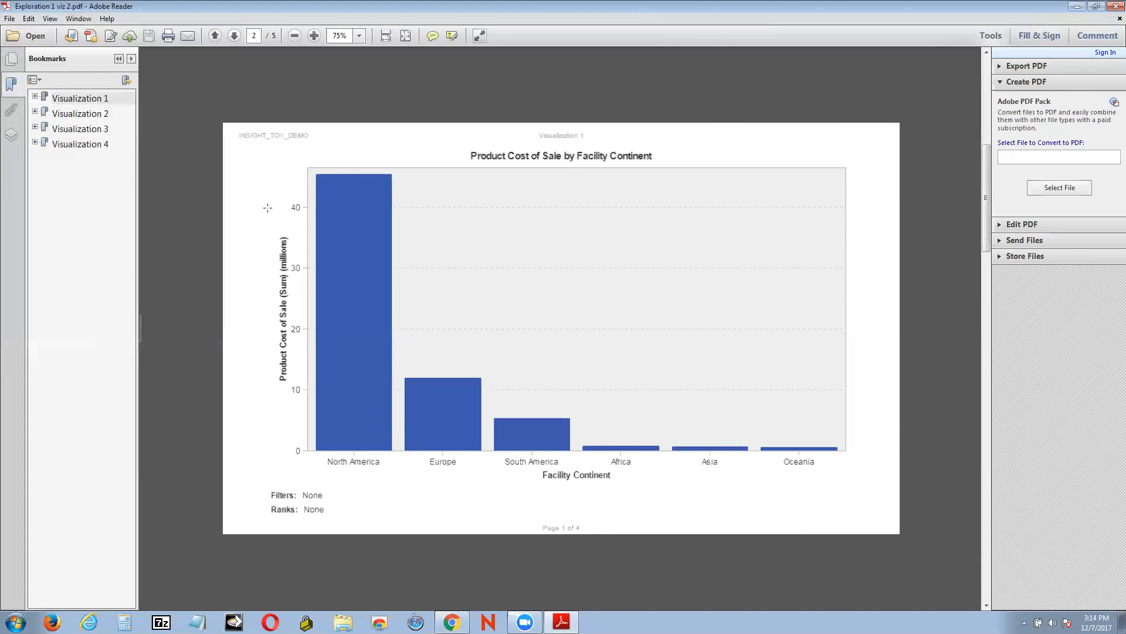
Close the PDF reader and return to the exploration in the browser
{"action": "left_click", "coordinate": [1112, 9]}
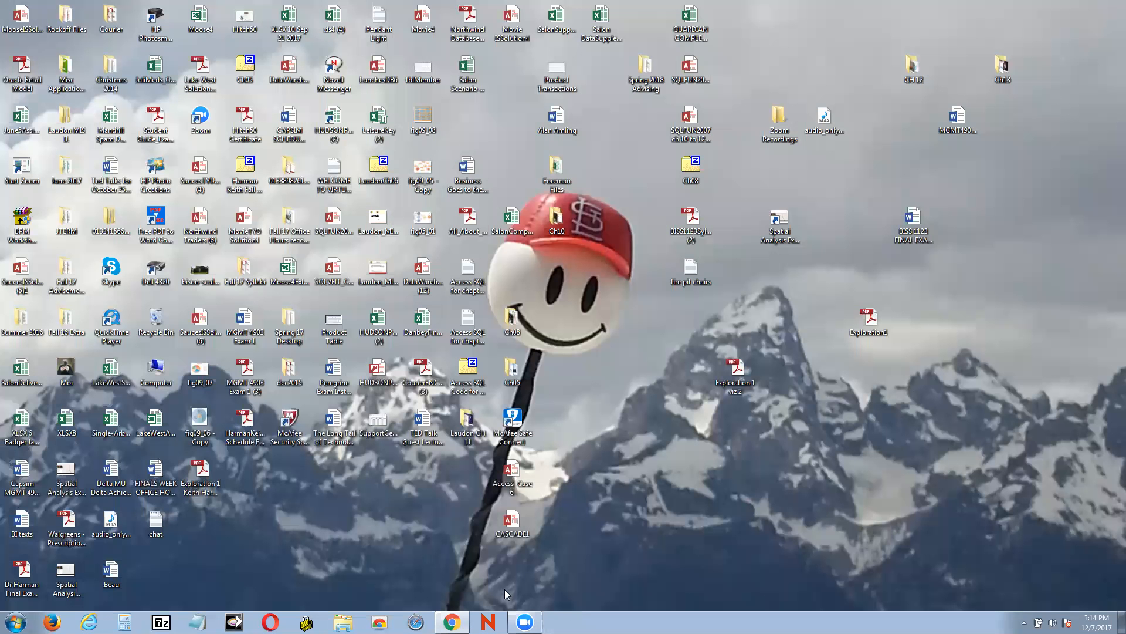
{"action": "left_click", "coordinate": [452, 622]}
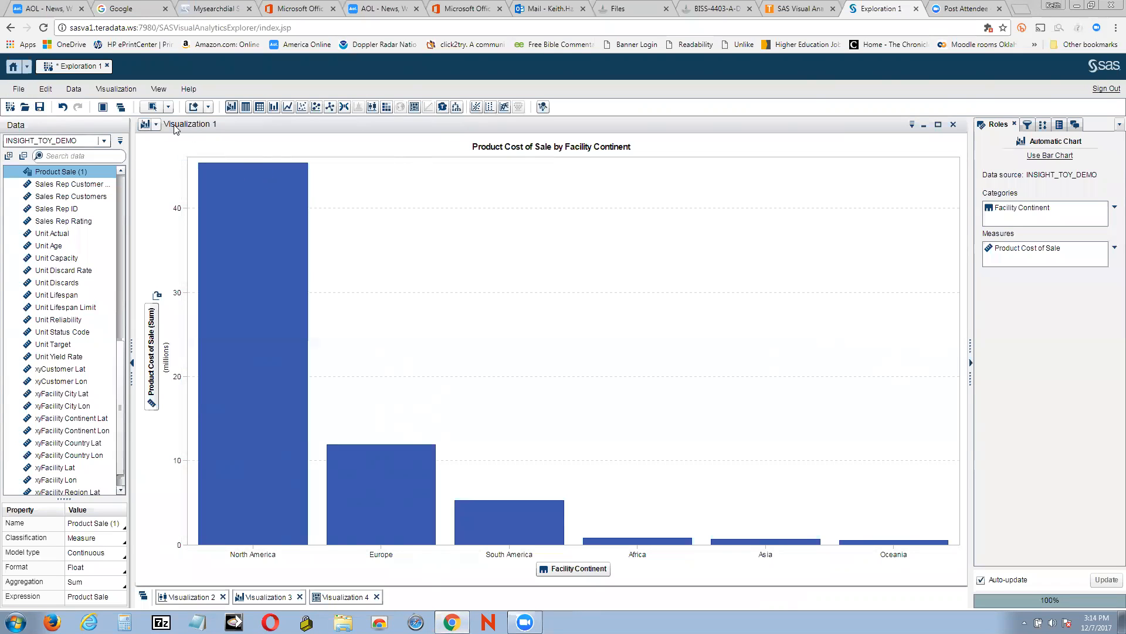
{"action": "left_click", "coordinate": [70, 89]}
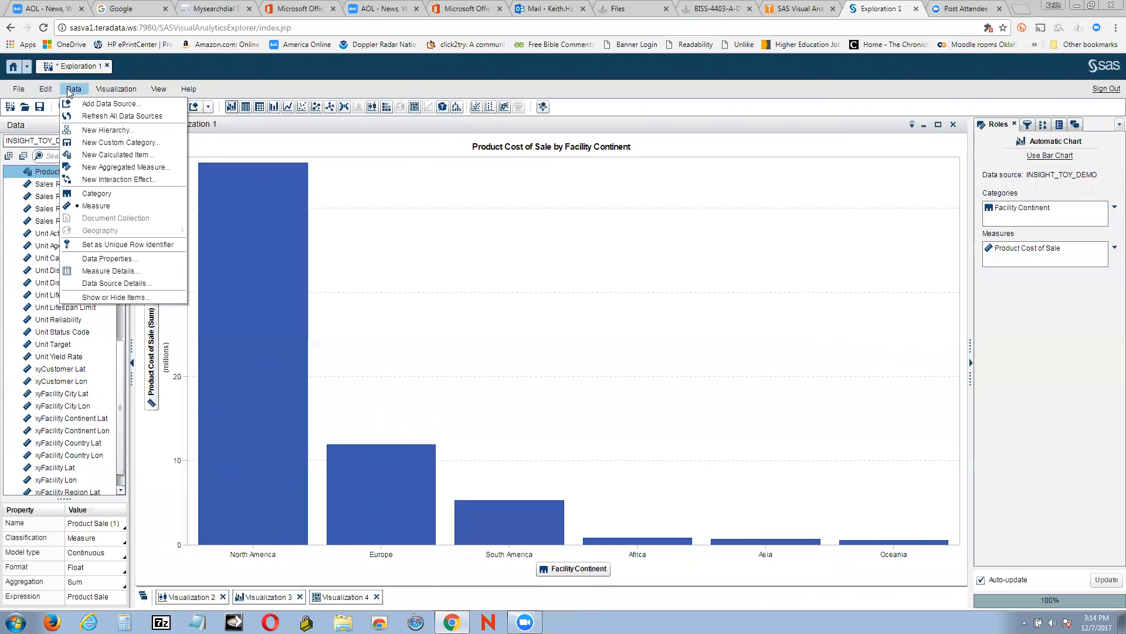
{"action": "left_click", "coordinate": [47, 89]}
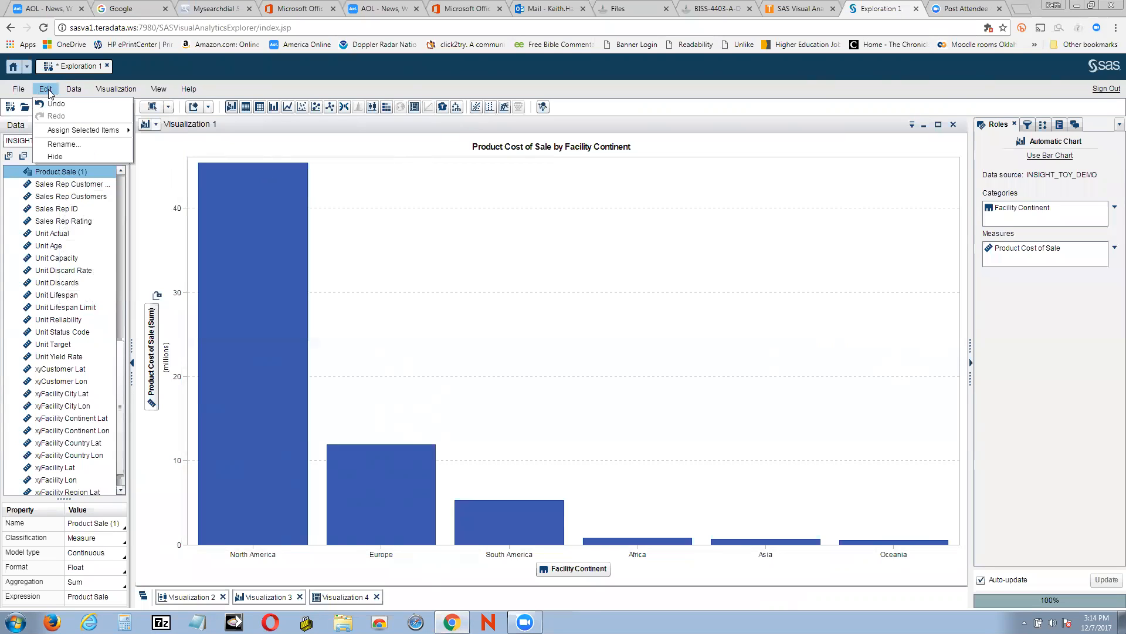
{"action": "left_click", "coordinate": [20, 89]}
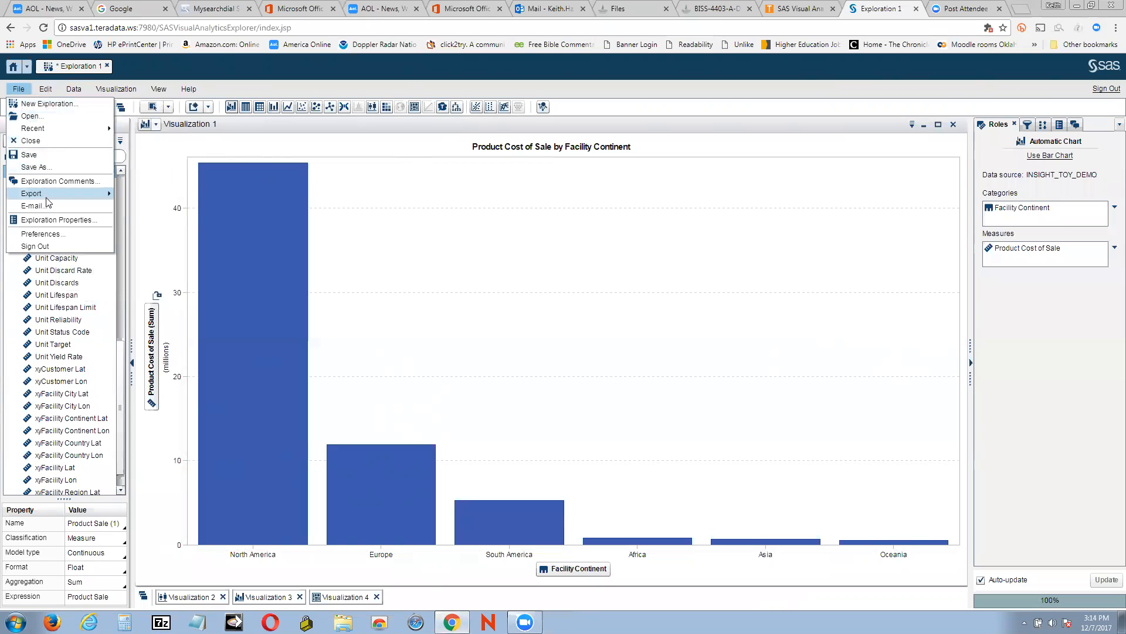
{"action": "mouse_move", "coordinate": [46, 199]}
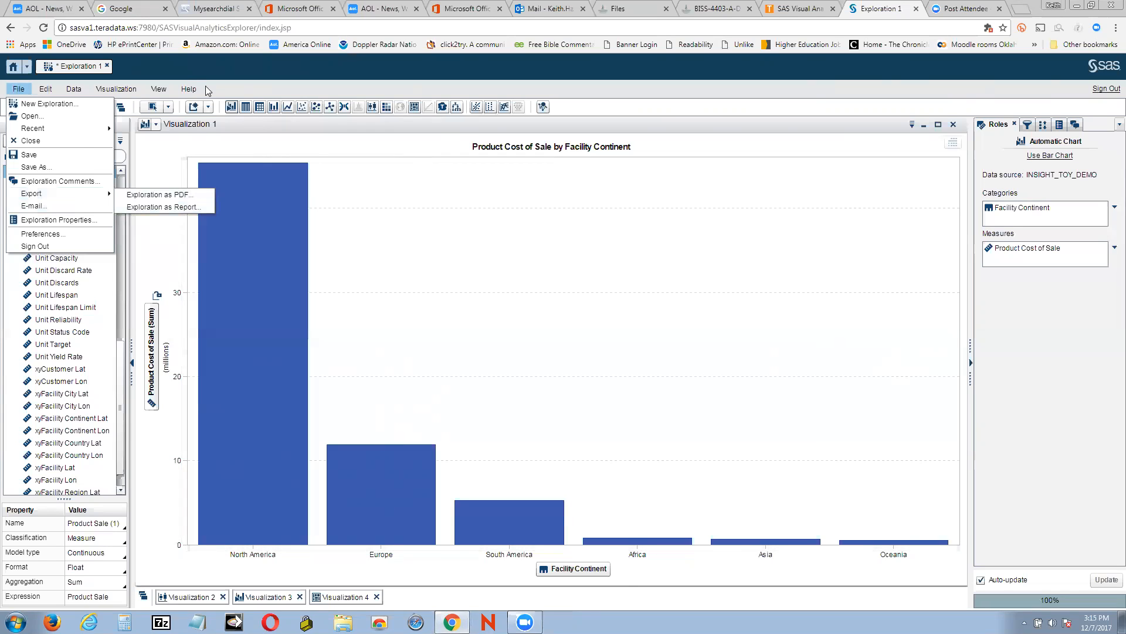
{"action": "mouse_move", "coordinate": [156, 89]}
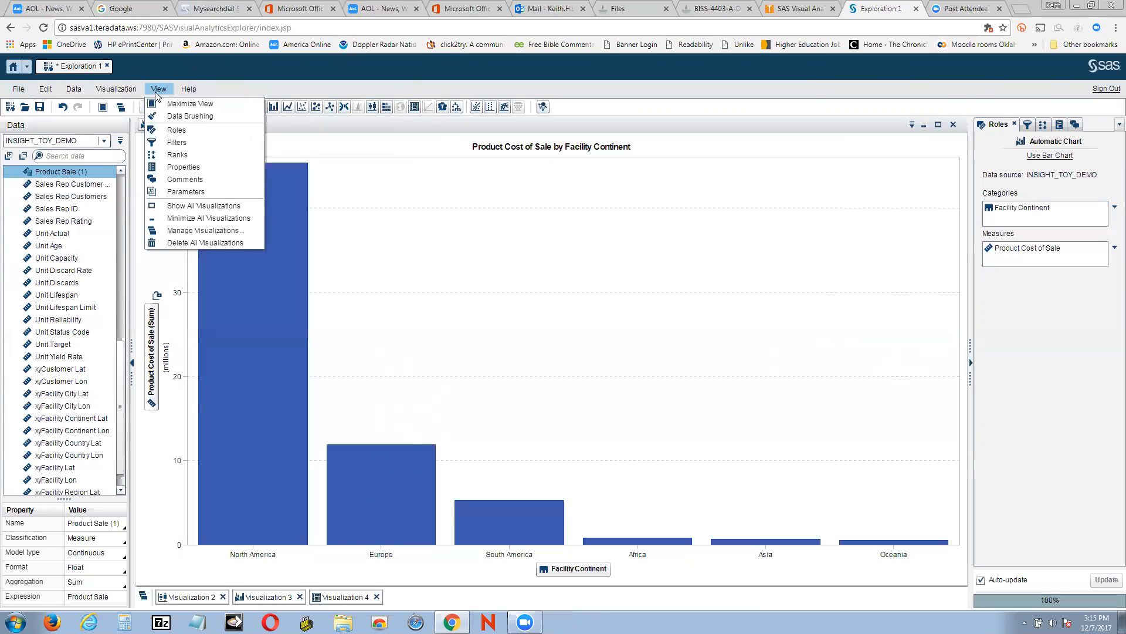
{"action": "mouse_move", "coordinate": [117, 92]}
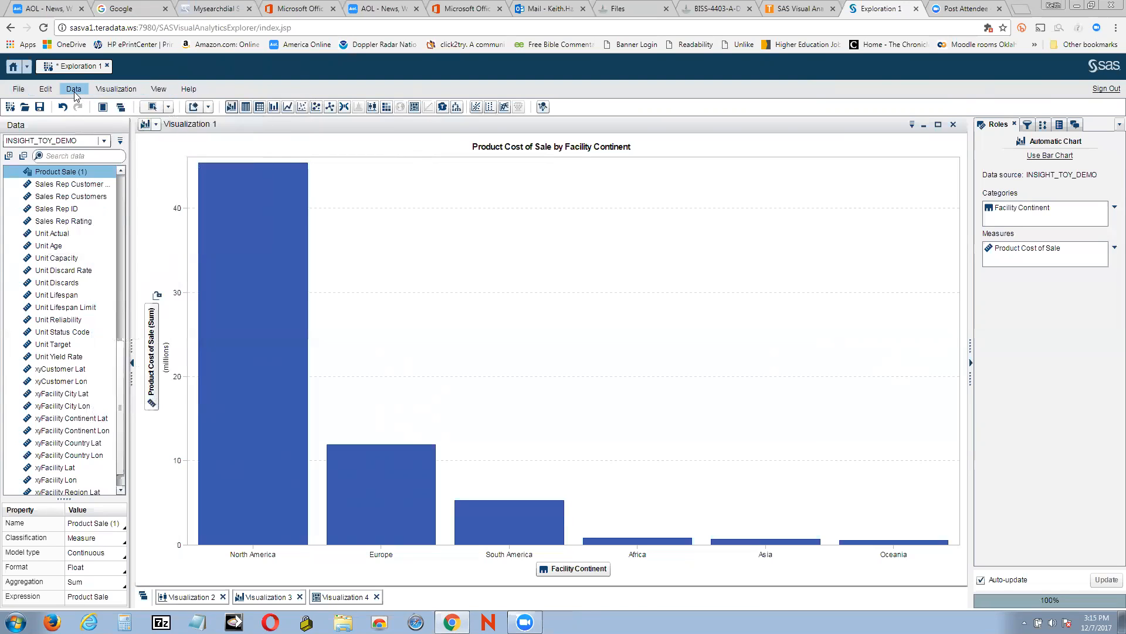
{"action": "mouse_move", "coordinate": [74, 92]}
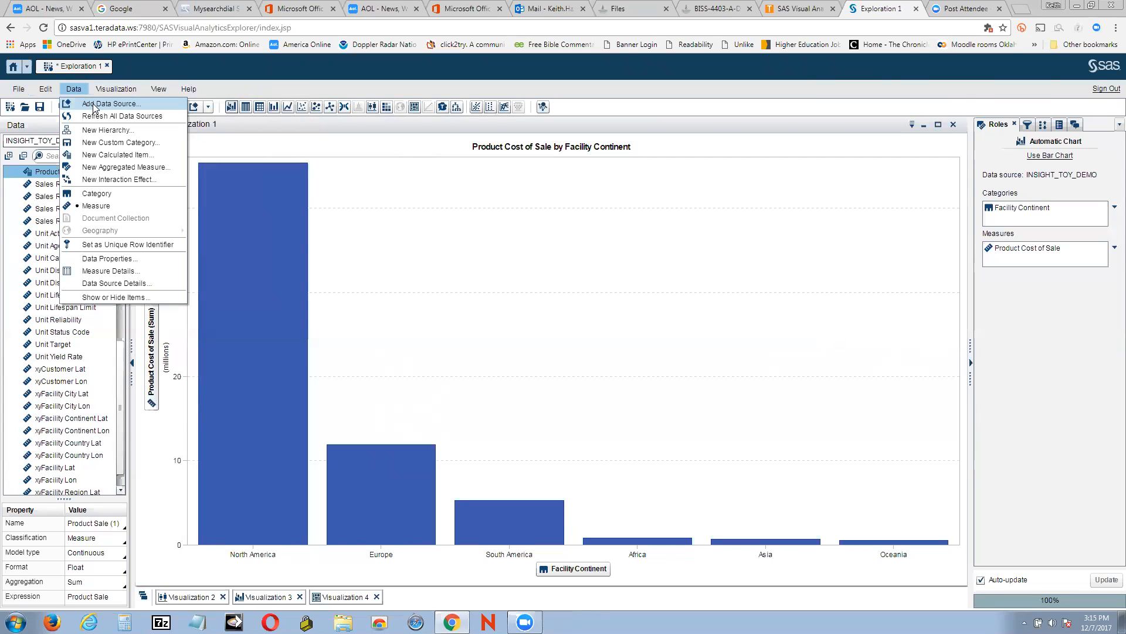
Try to add INSIGHT_TOY_DEMO as a data source to the exploration, then close the Add Data Source dialog
{"action": "left_click", "coordinate": [94, 104]}
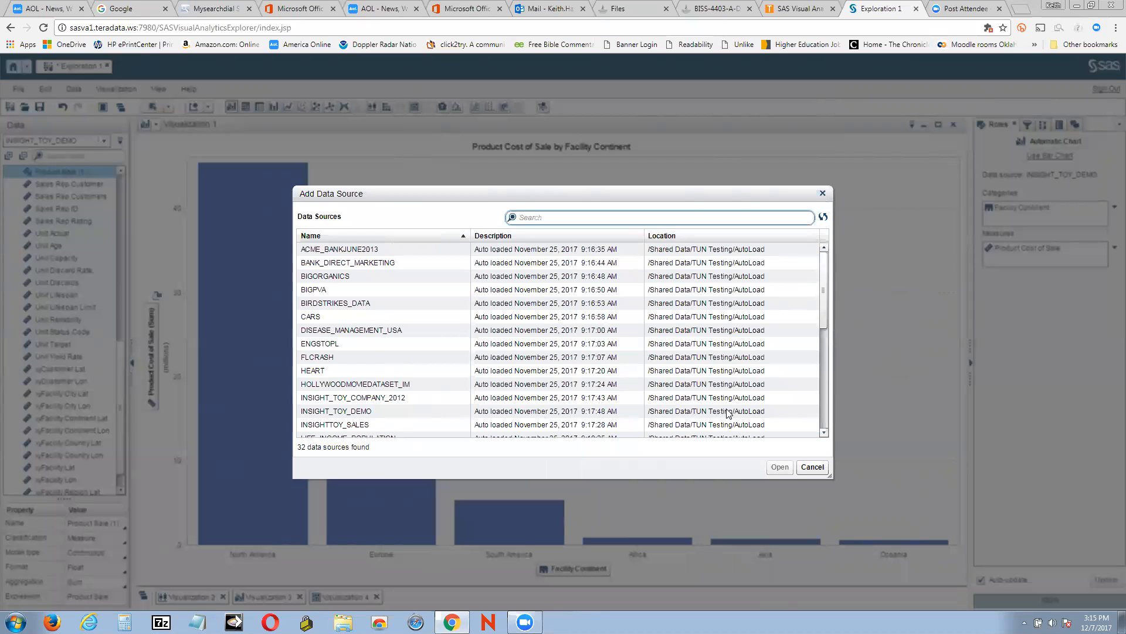
{"action": "left_click", "coordinate": [362, 417]}
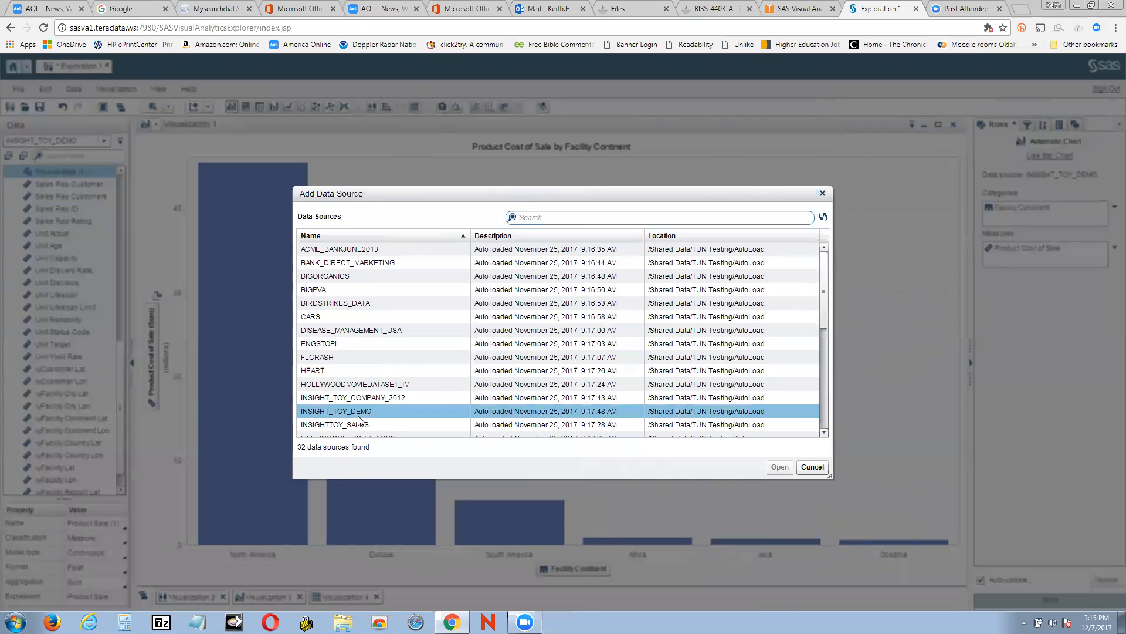
{"action": "left_click", "coordinate": [780, 467]}
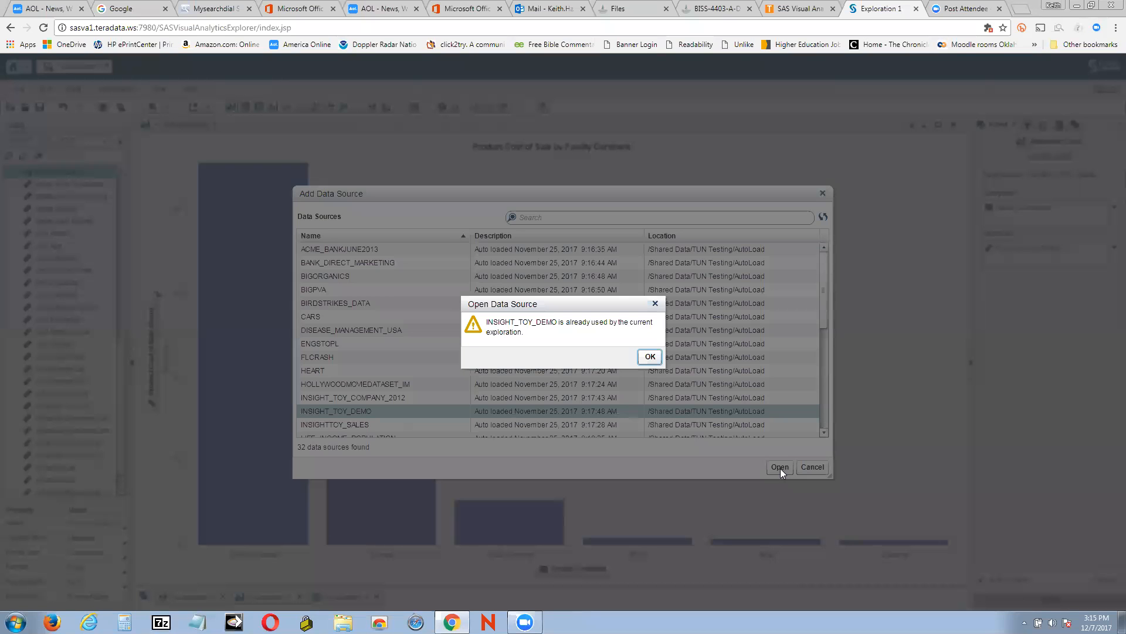
{"action": "left_click", "coordinate": [650, 358]}
{"action": "left_click", "coordinate": [823, 193]}
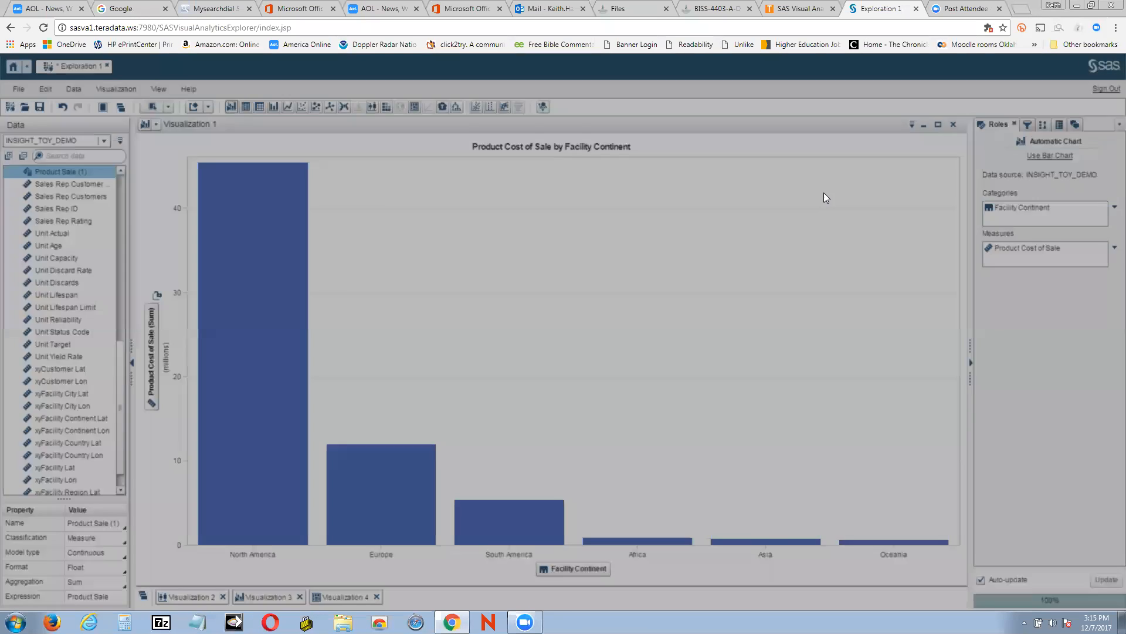
{"action": "left_click", "coordinate": [46, 90]}
{"action": "left_click", "coordinate": [66, 91]}
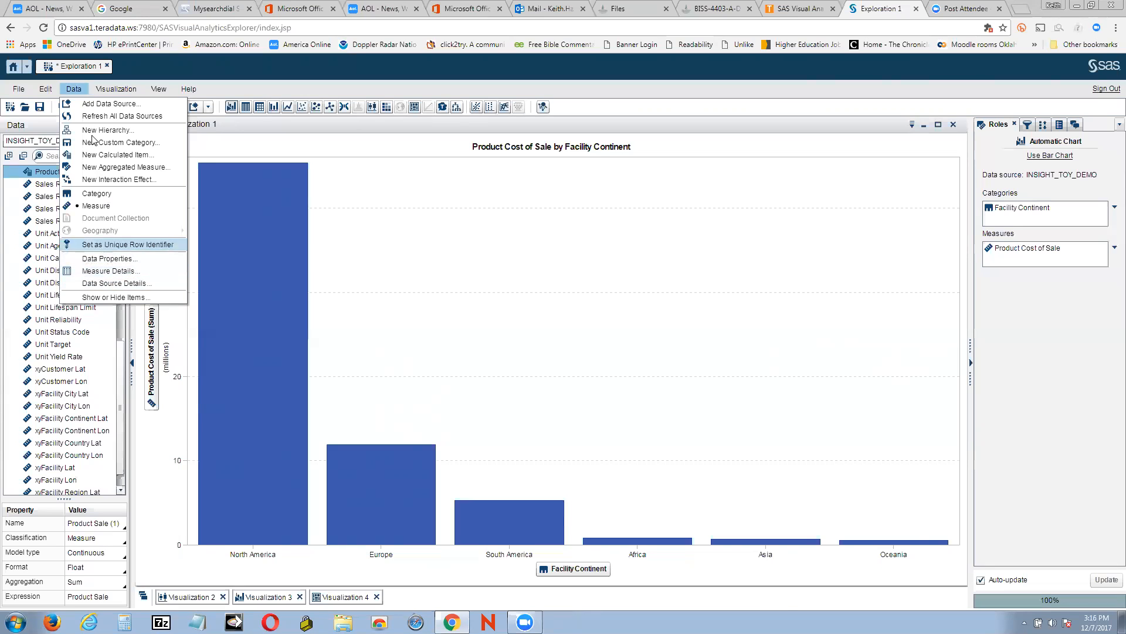
{"action": "left_click", "coordinate": [108, 90]}
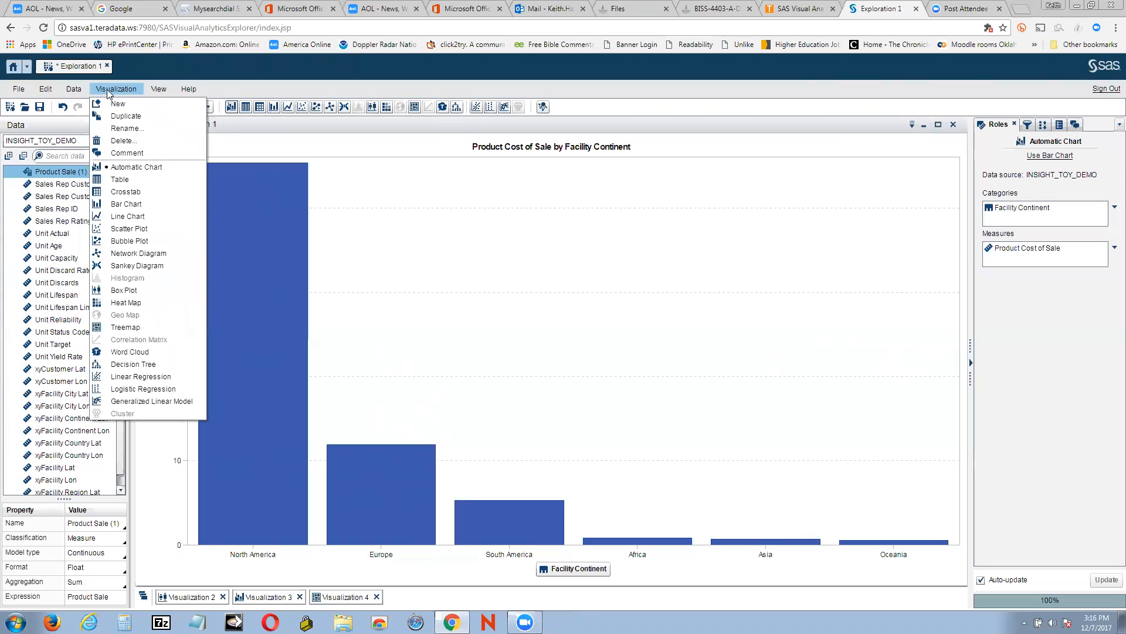
{"action": "left_click", "coordinate": [159, 91]}
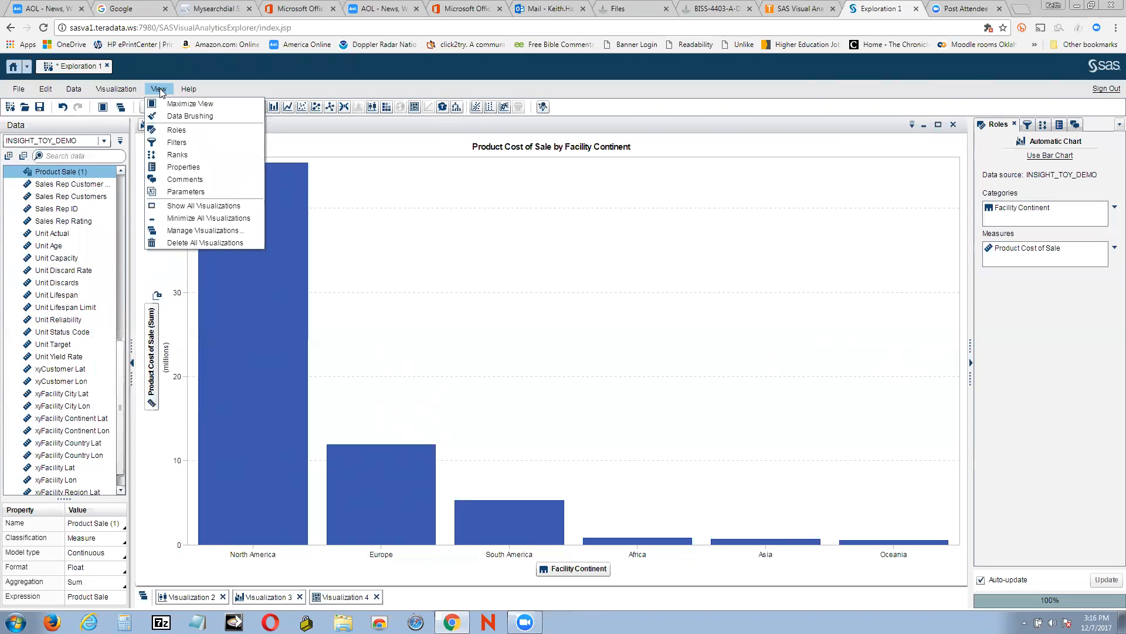
{"action": "left_click", "coordinate": [73, 91]}
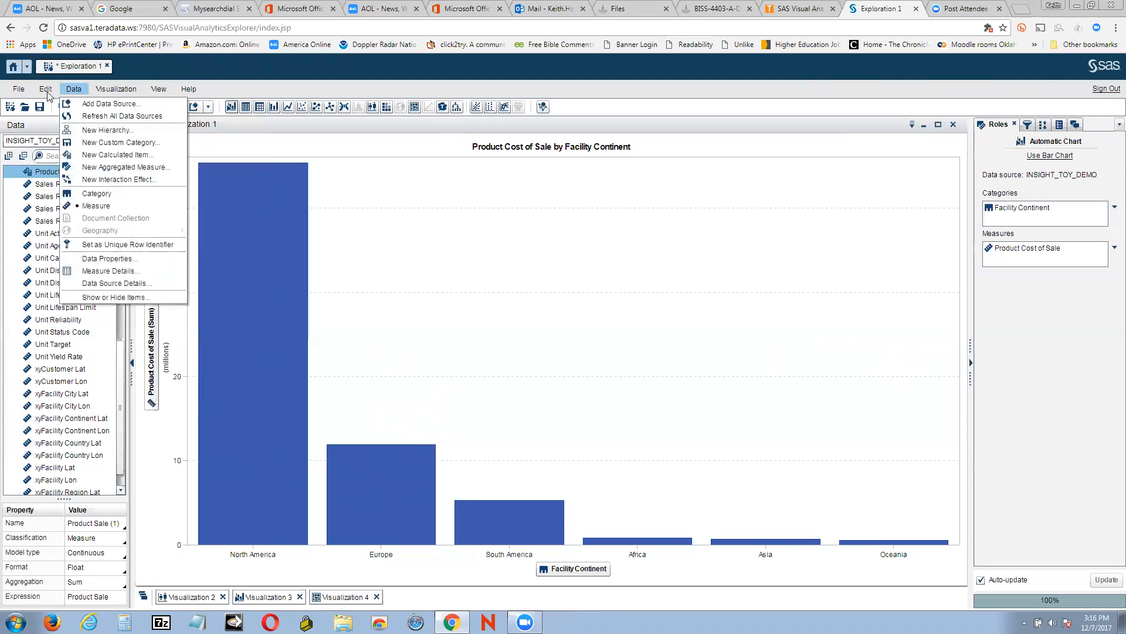
{"action": "left_click", "coordinate": [45, 91]}
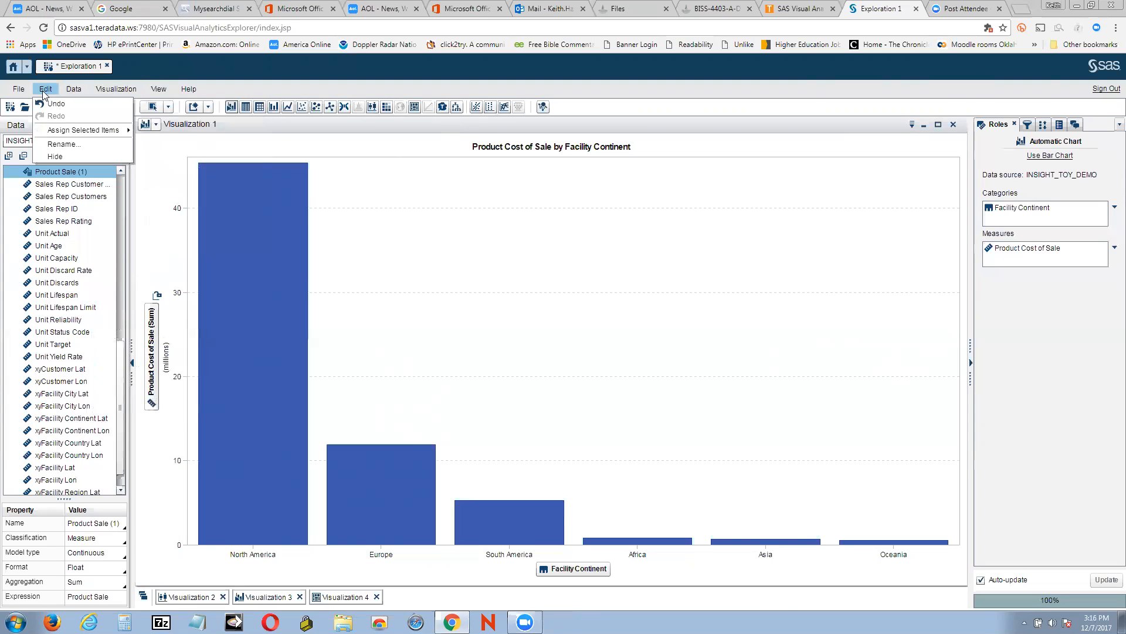
{"action": "left_click", "coordinate": [10, 91]}
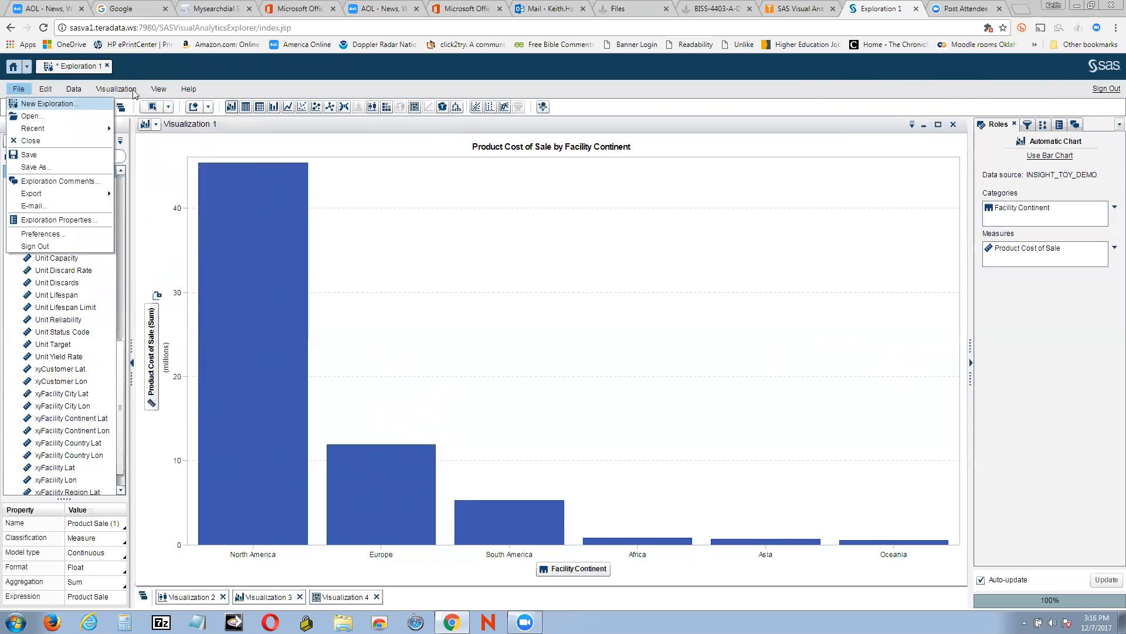
{"action": "left_click", "coordinate": [159, 89]}
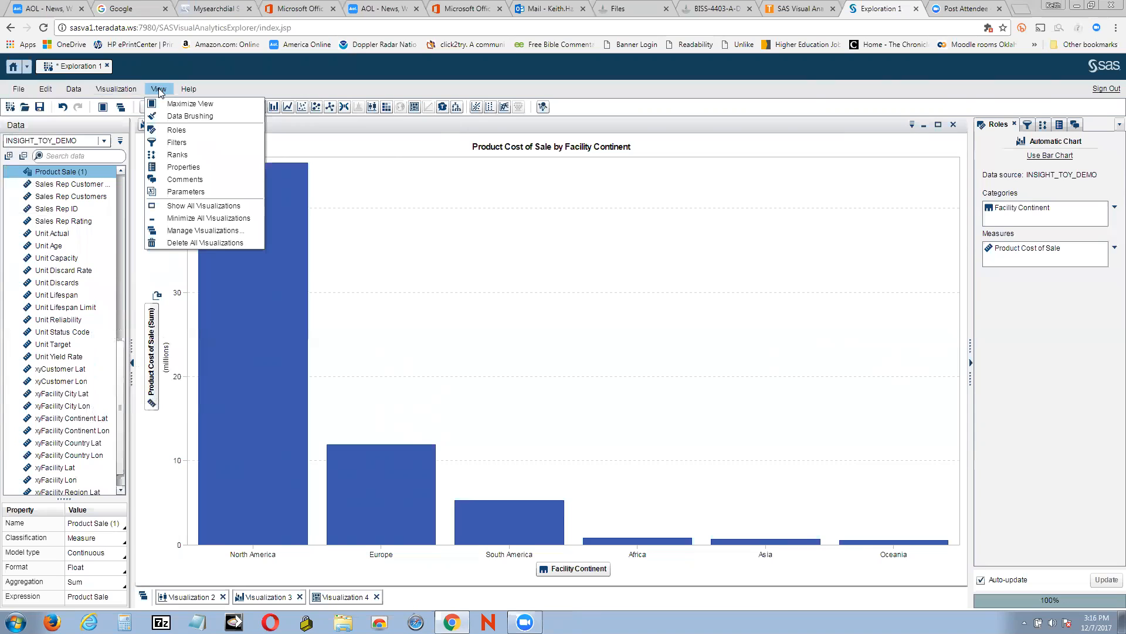
{"action": "mouse_move", "coordinate": [202, 93]}
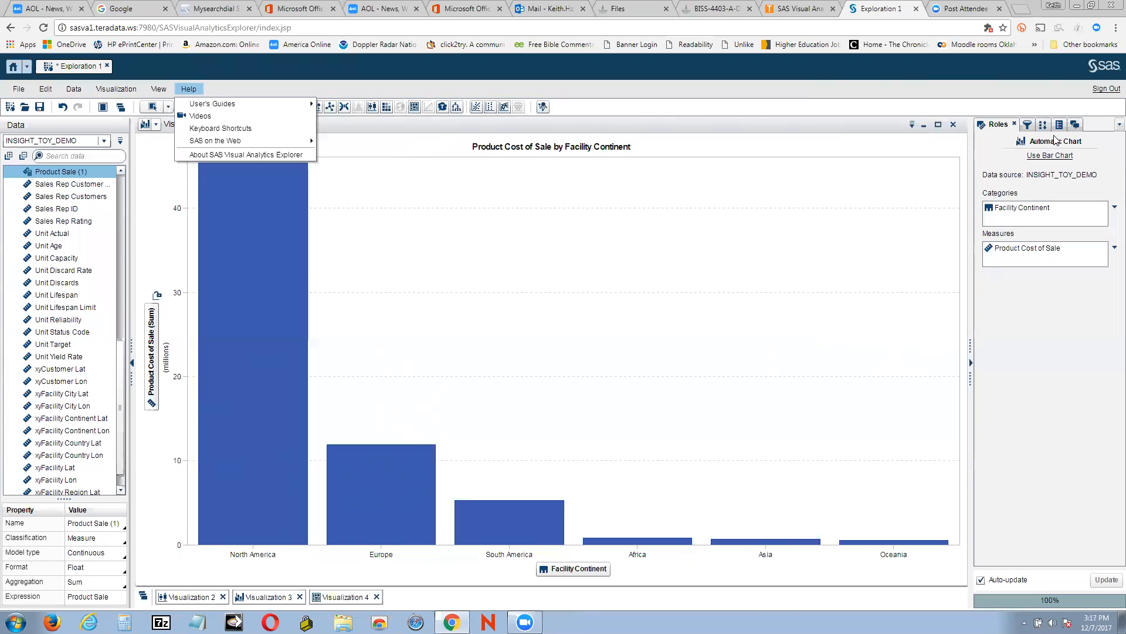
{"action": "left_click", "coordinate": [913, 126]}
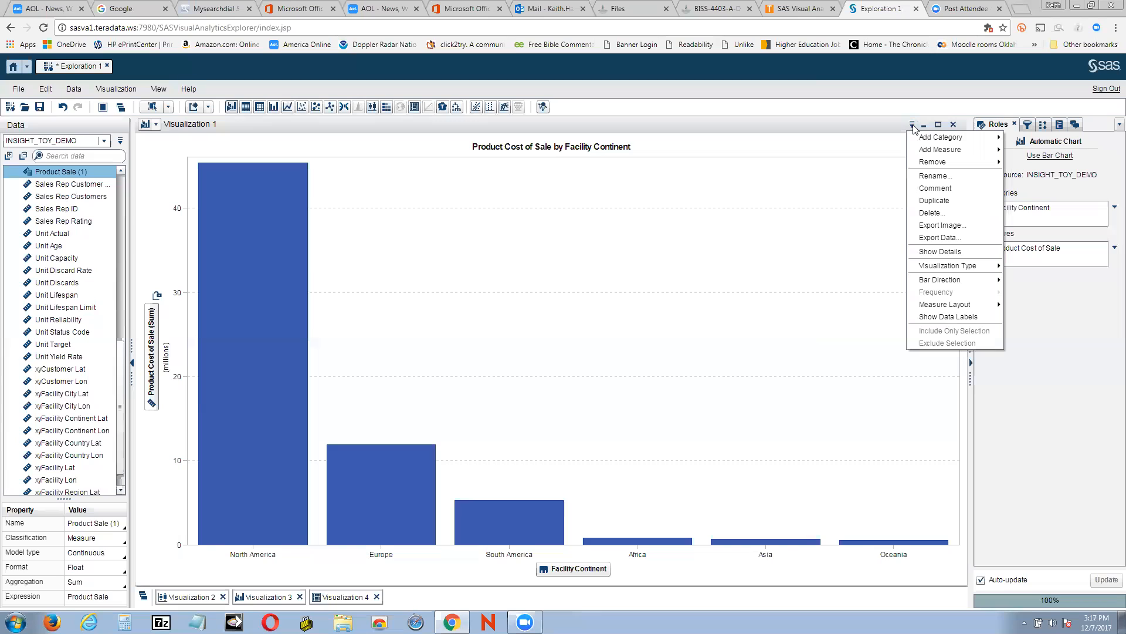
{"action": "mouse_move", "coordinate": [925, 150]}
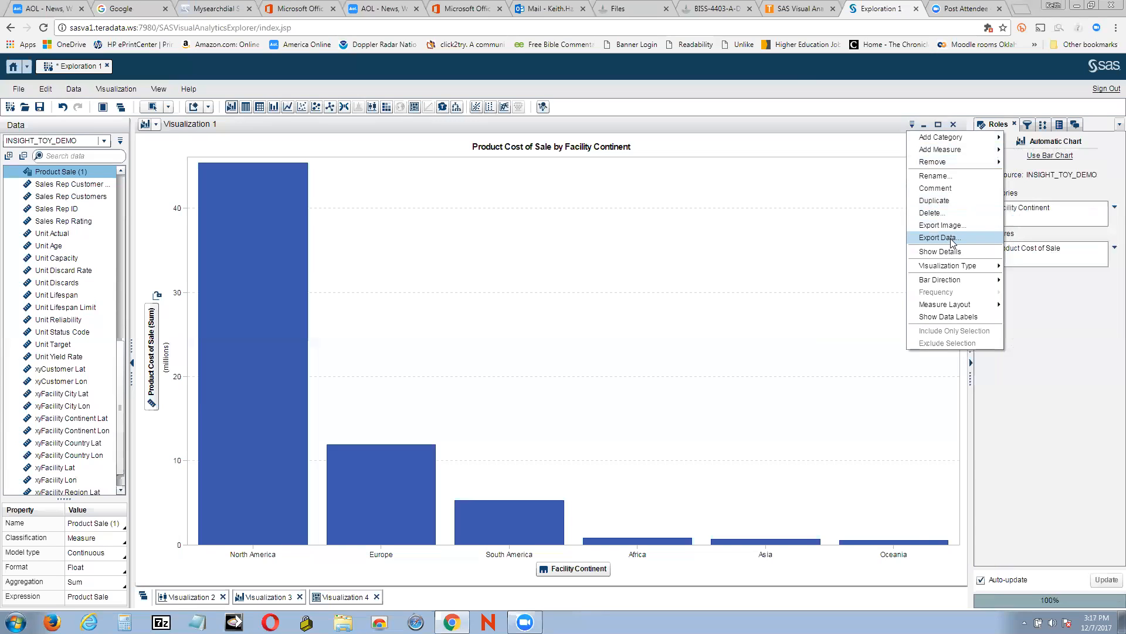
{"action": "left_click", "coordinate": [950, 238]}
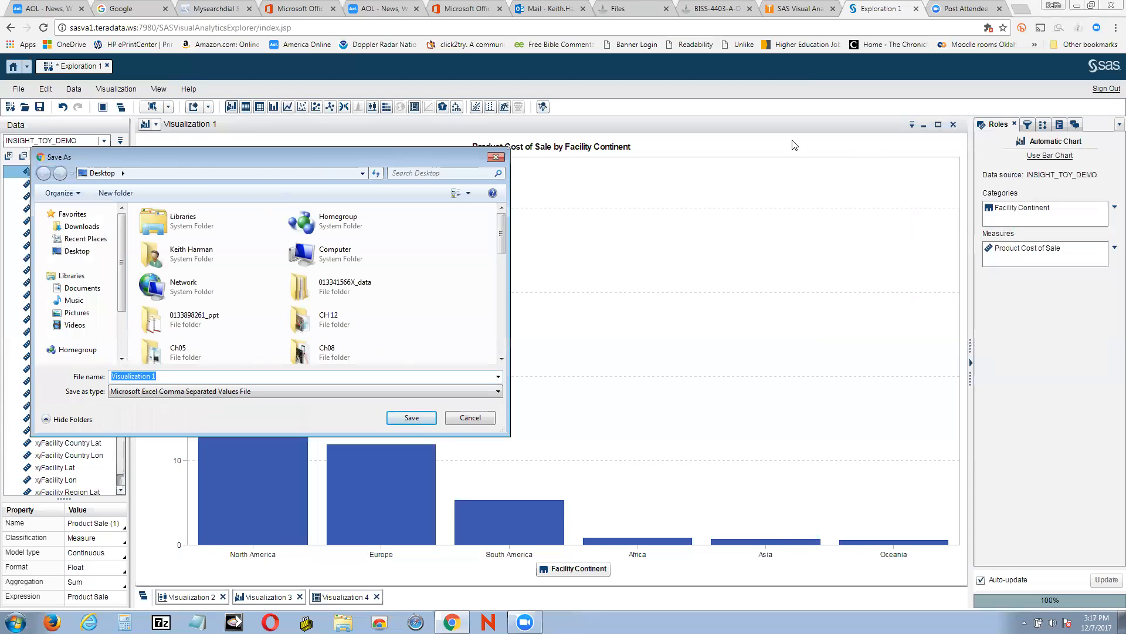
{"action": "left_click", "coordinate": [496, 157]}
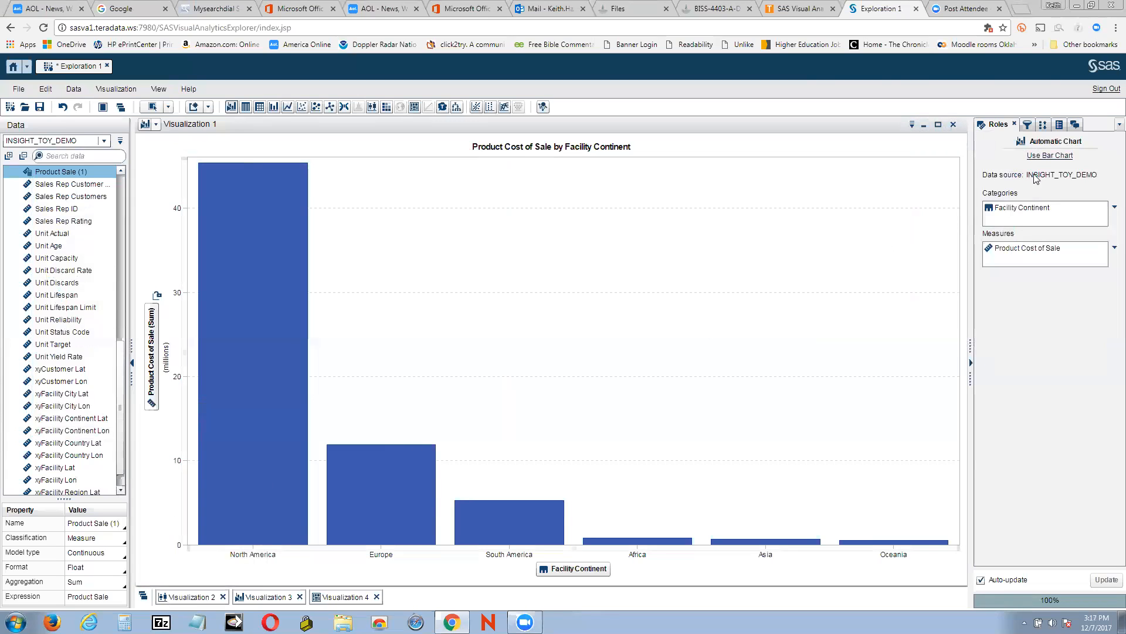
Export Visualization 1's data as a CSV file named Visualization 1 to the Desktop
{"action": "left_click", "coordinate": [913, 126]}
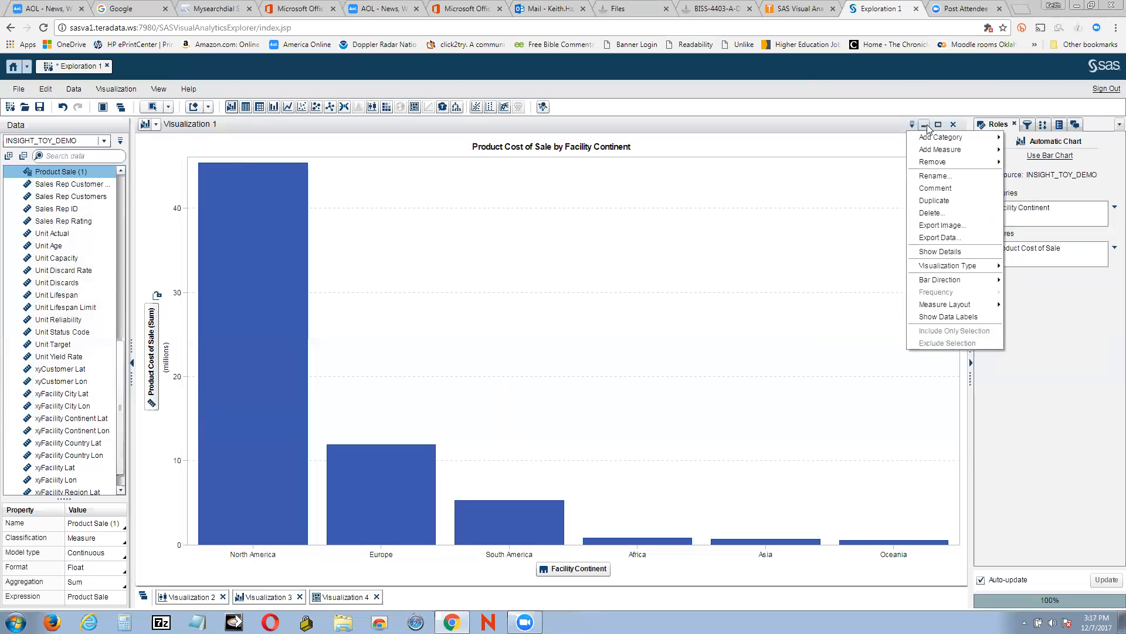
{"action": "left_click", "coordinate": [942, 238]}
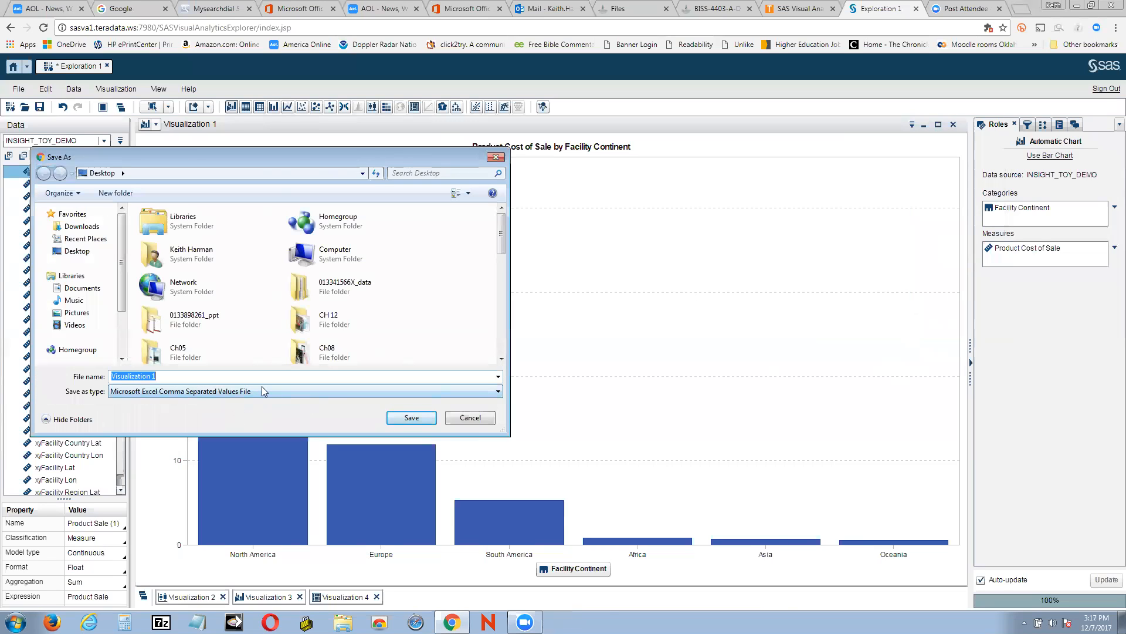
{"action": "left_click", "coordinate": [69, 252]}
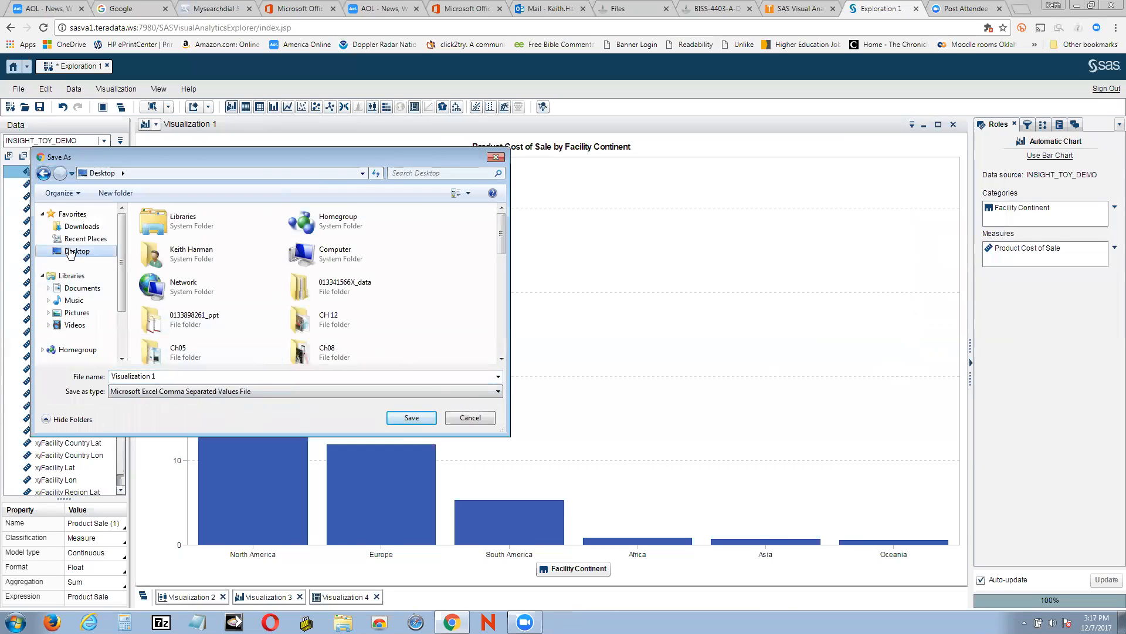
{"action": "left_click", "coordinate": [412, 418]}
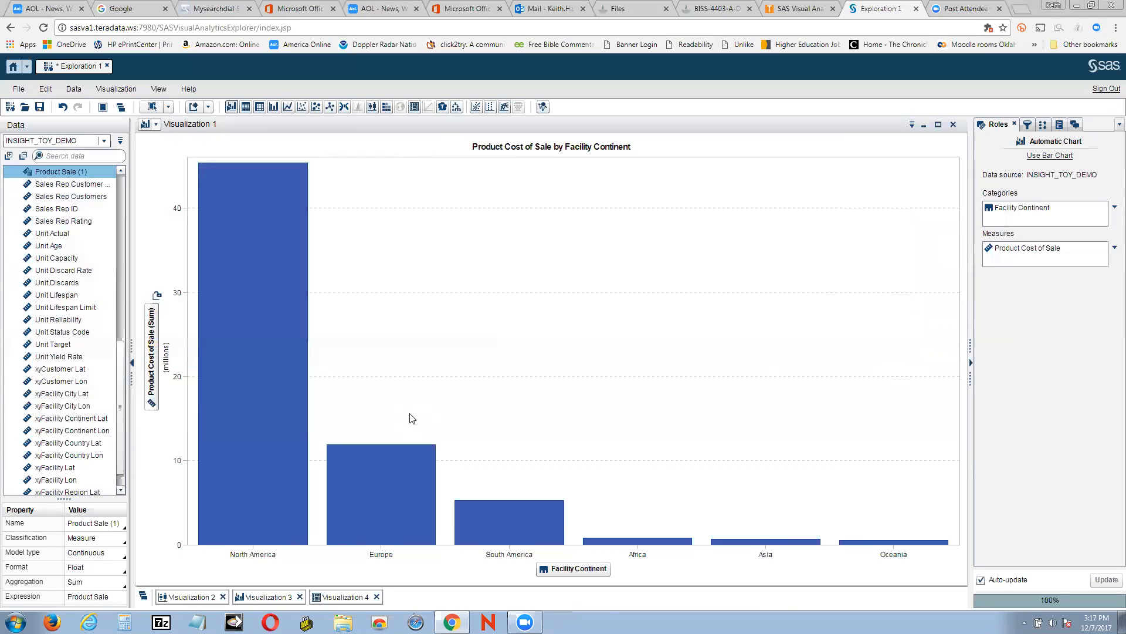
Move the exported Visualization 1 file's icon on the Desktop and return to the exploration in the browser
{"action": "left_click", "coordinate": [1078, 7]}
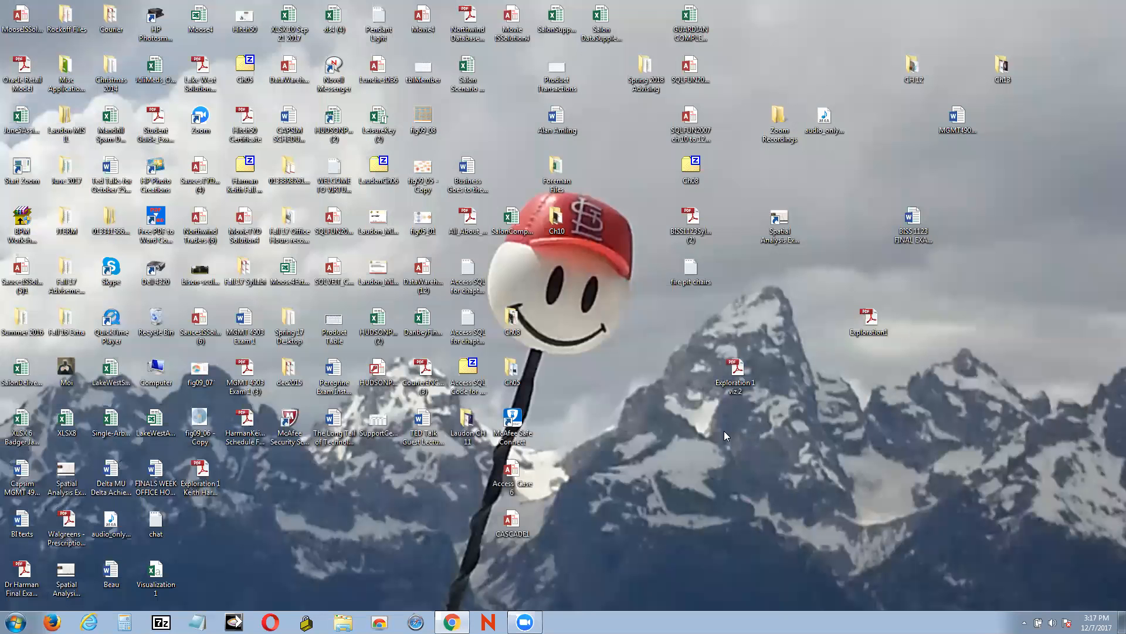
{"action": "left_click_drag", "start_coordinate": [155, 572], "coordinate": [1047, 173]}
{"action": "left_click", "coordinate": [451, 622]}
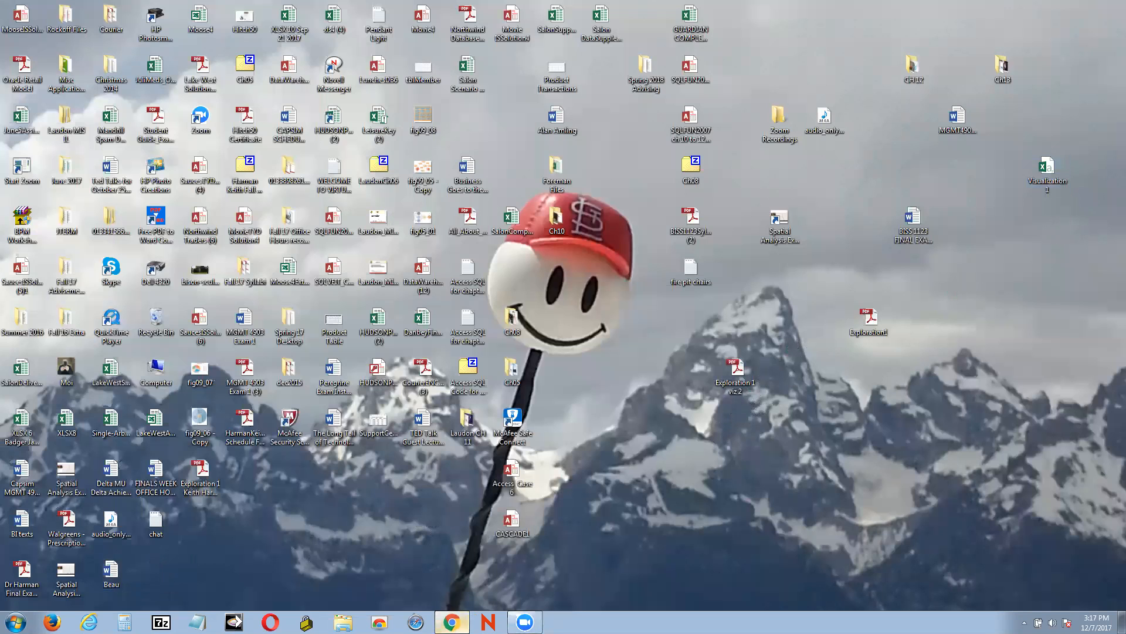
Restore Visualization 2 and export its data as a CSV file named Visualization 2 to the Desktop
{"action": "left_click", "coordinate": [187, 597]}
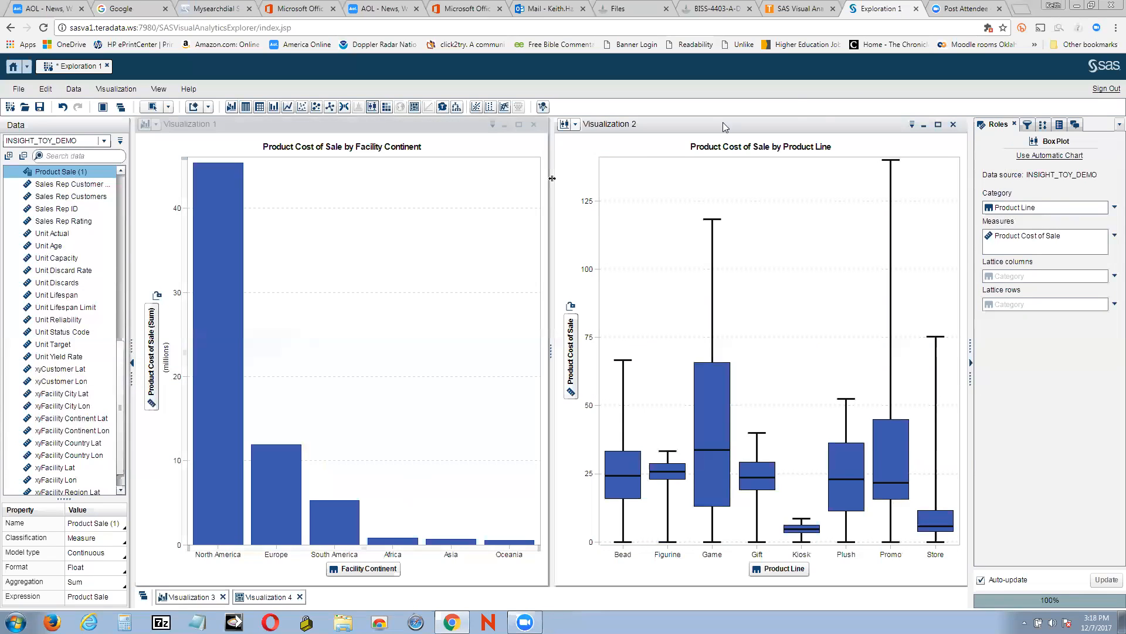
{"action": "left_click", "coordinate": [913, 125]}
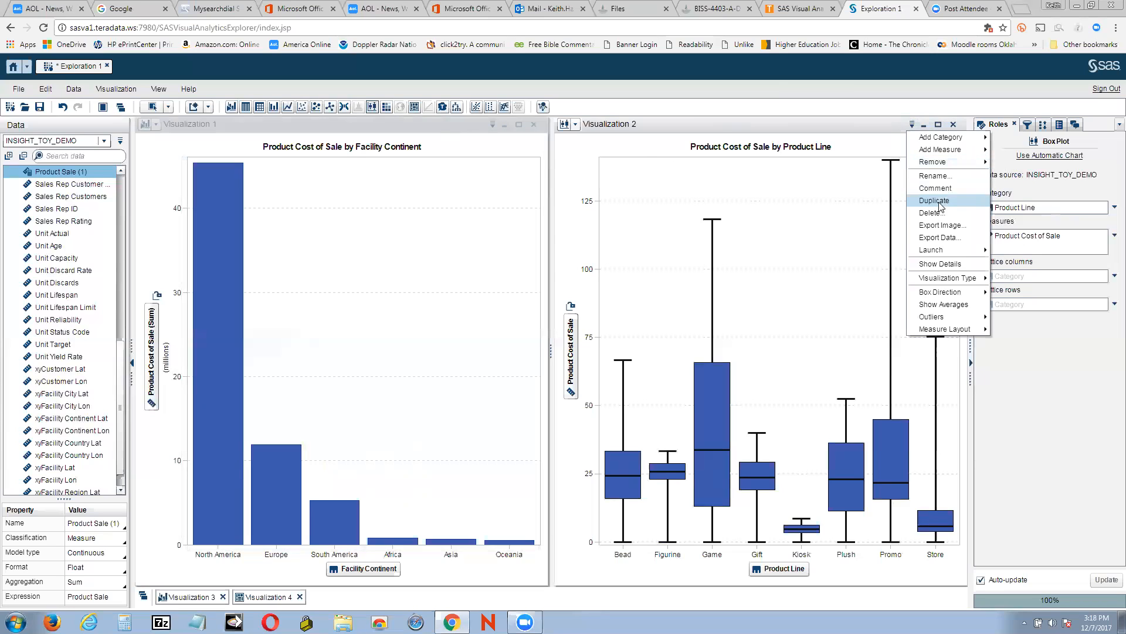
{"action": "left_click", "coordinate": [939, 238]}
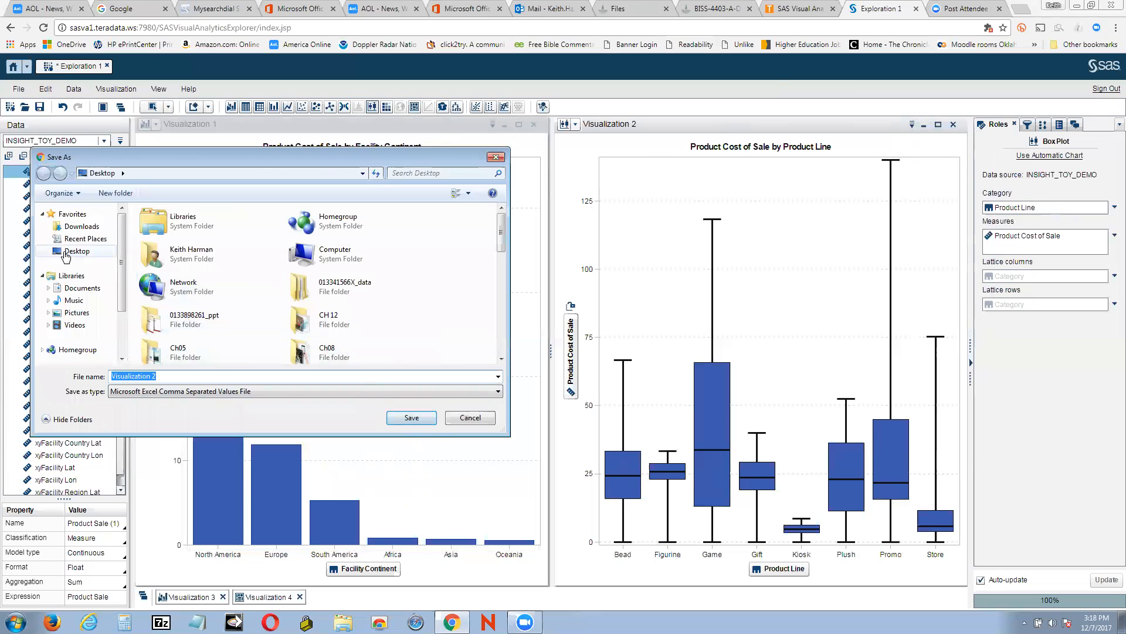
{"action": "left_click", "coordinate": [408, 418]}
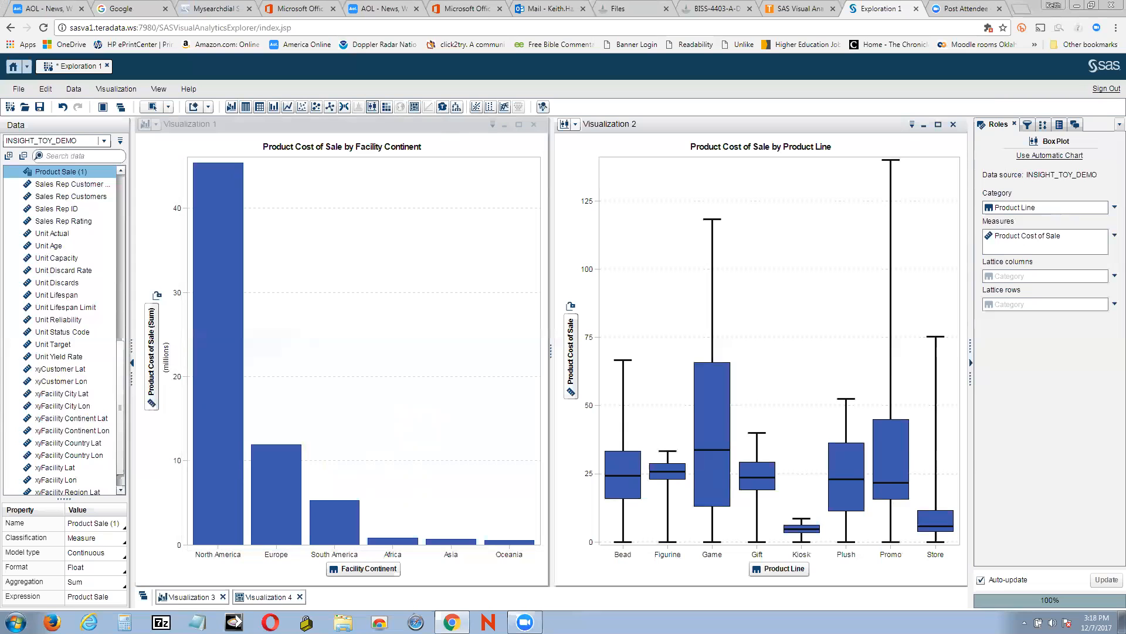
Move the exported Visualization 2 file's icon on the Desktop and return to the exploration in the browser
{"action": "left_click", "coordinate": [1079, 5]}
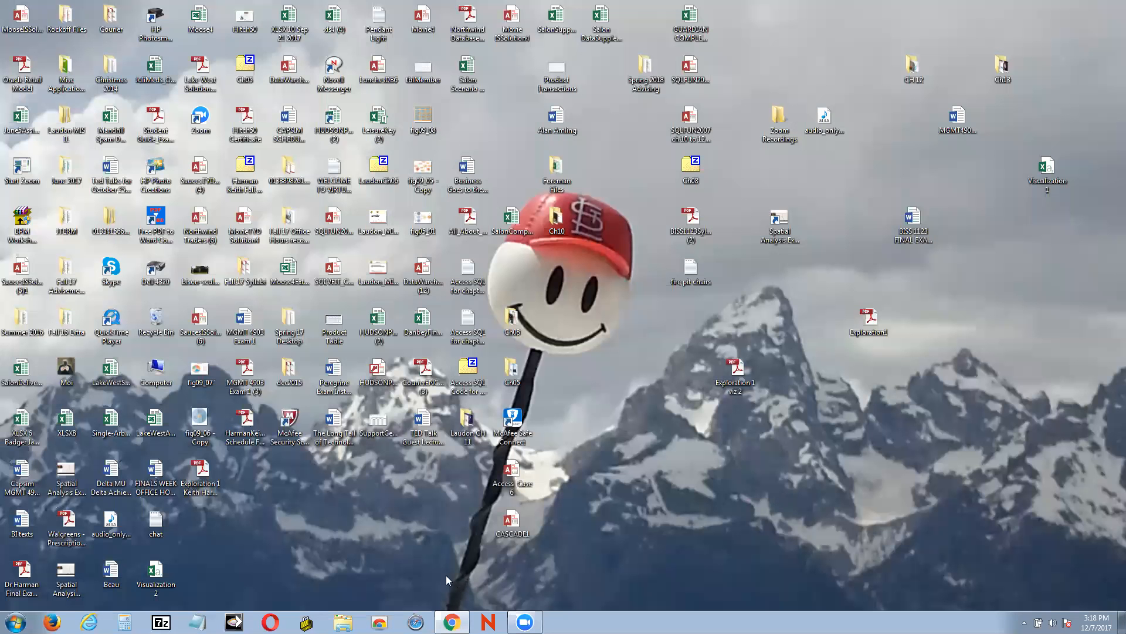
{"action": "left_click_drag", "start_coordinate": [155, 572], "coordinate": [1063, 232]}
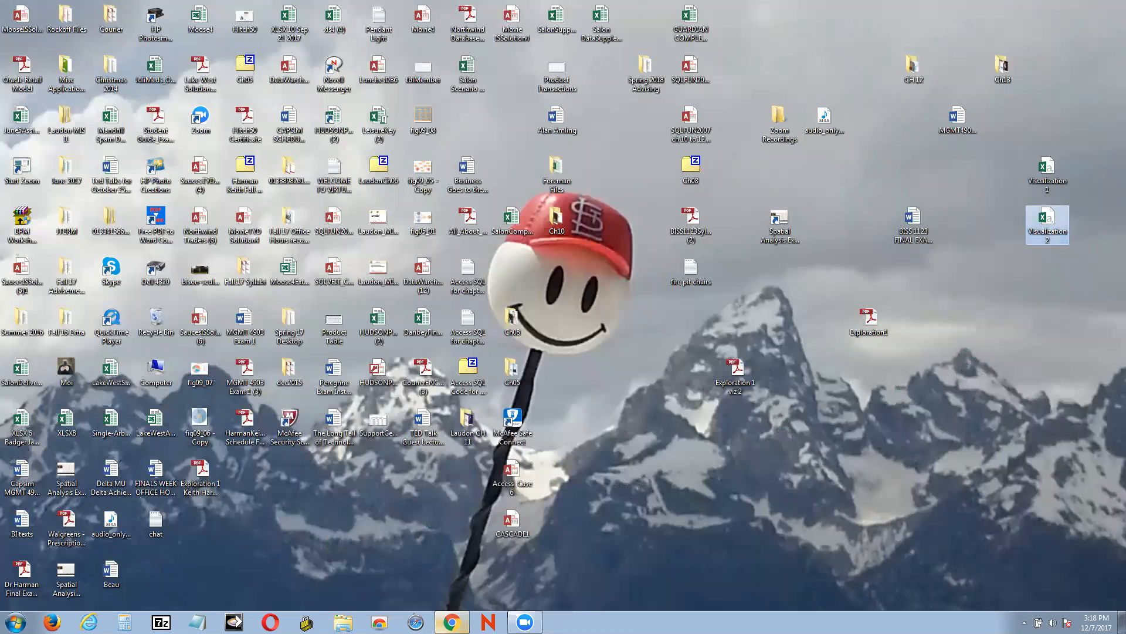
{"action": "left_click", "coordinate": [452, 622]}
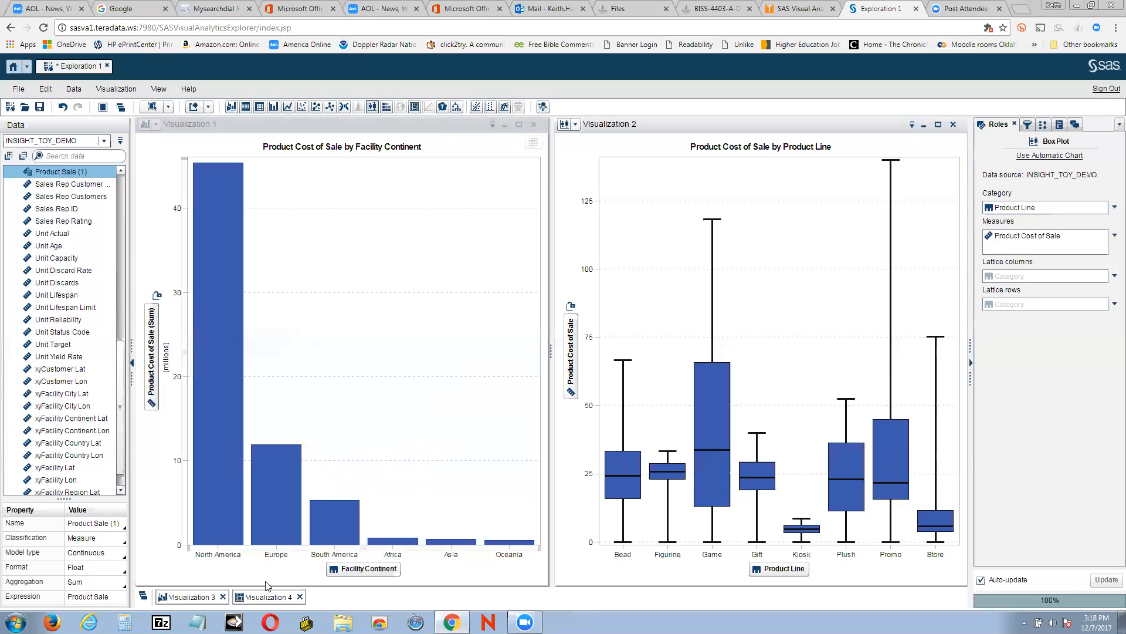
Restore Visualization 3 and export its data as a CSV file named Visualization 3 to the Desktop
{"action": "left_click", "coordinate": [199, 597]}
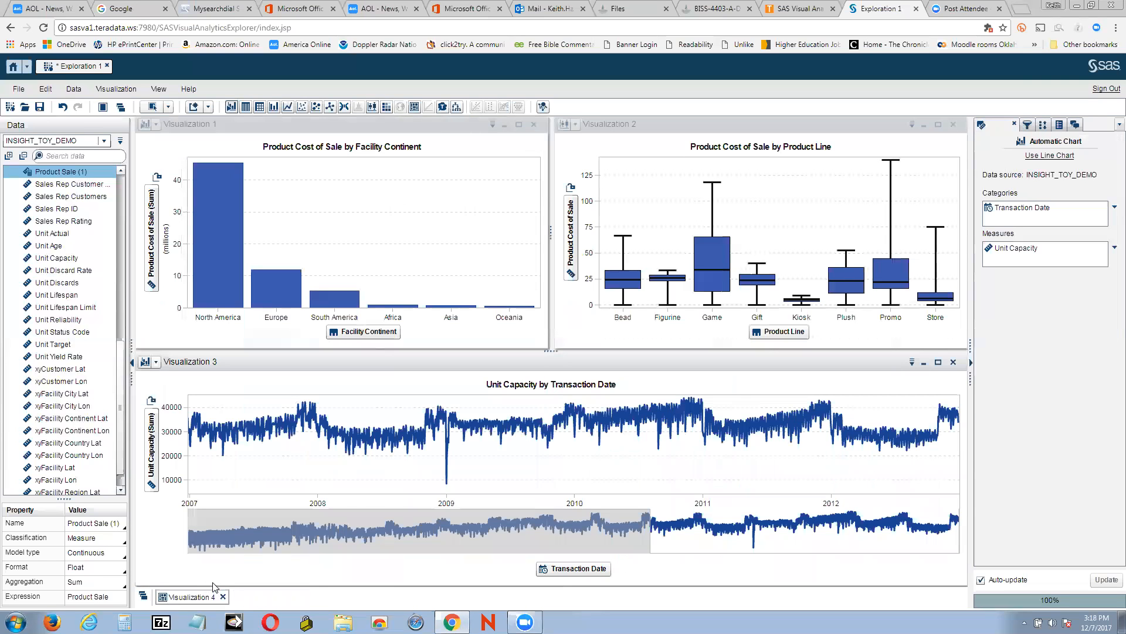
{"action": "right_click", "coordinate": [913, 368]}
{"action": "mouse_move", "coordinate": [911, 365]}
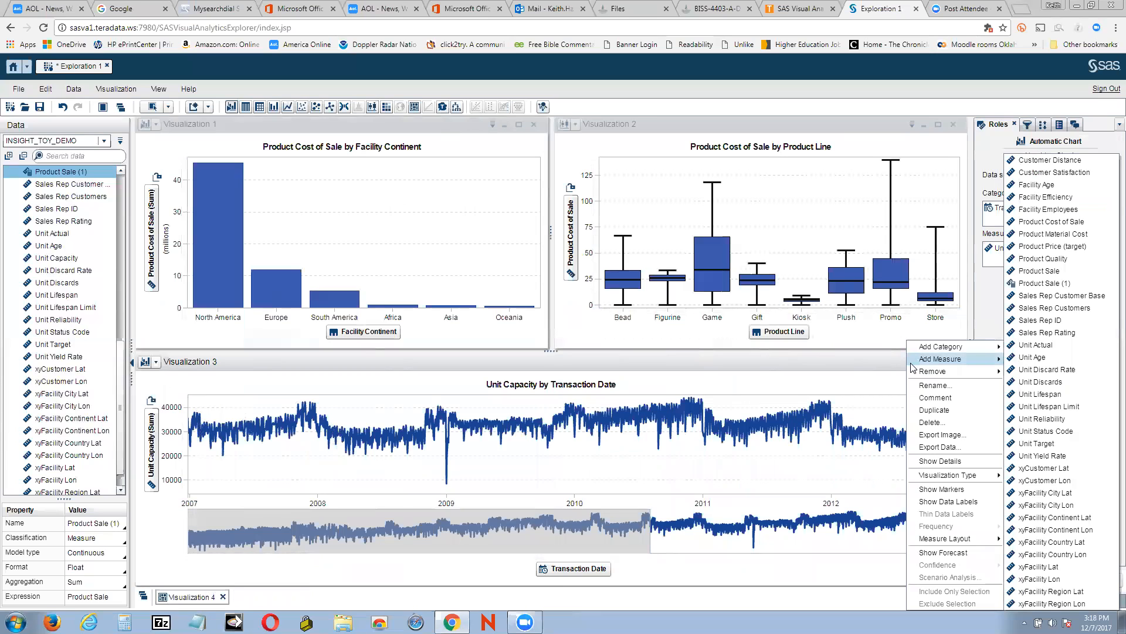
{"action": "left_click", "coordinate": [937, 447]}
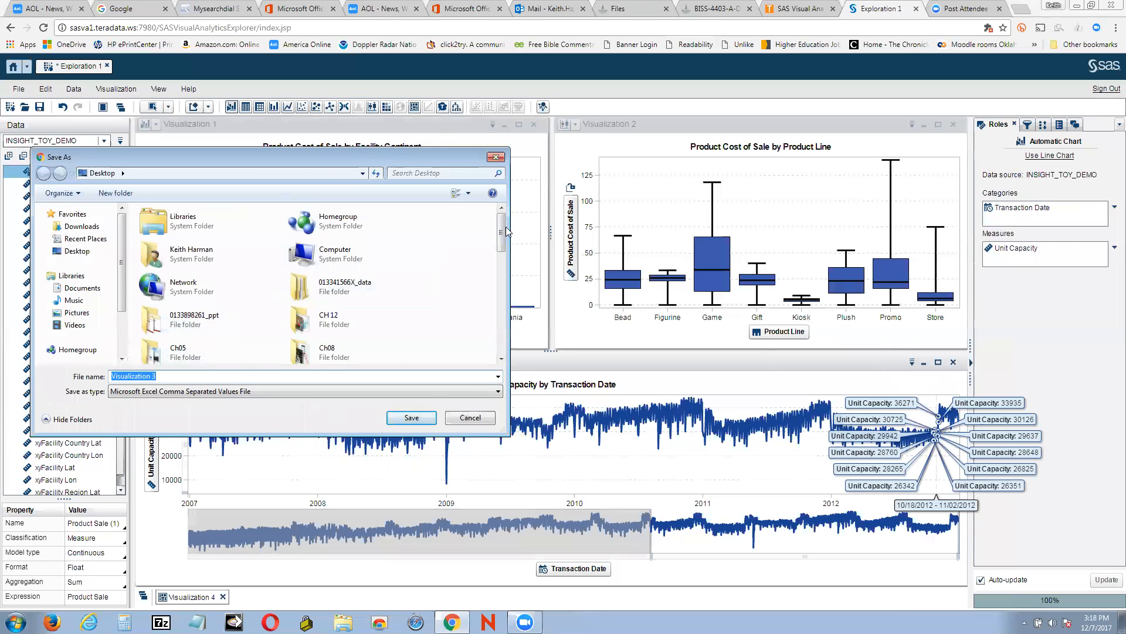
{"action": "left_click", "coordinate": [418, 416]}
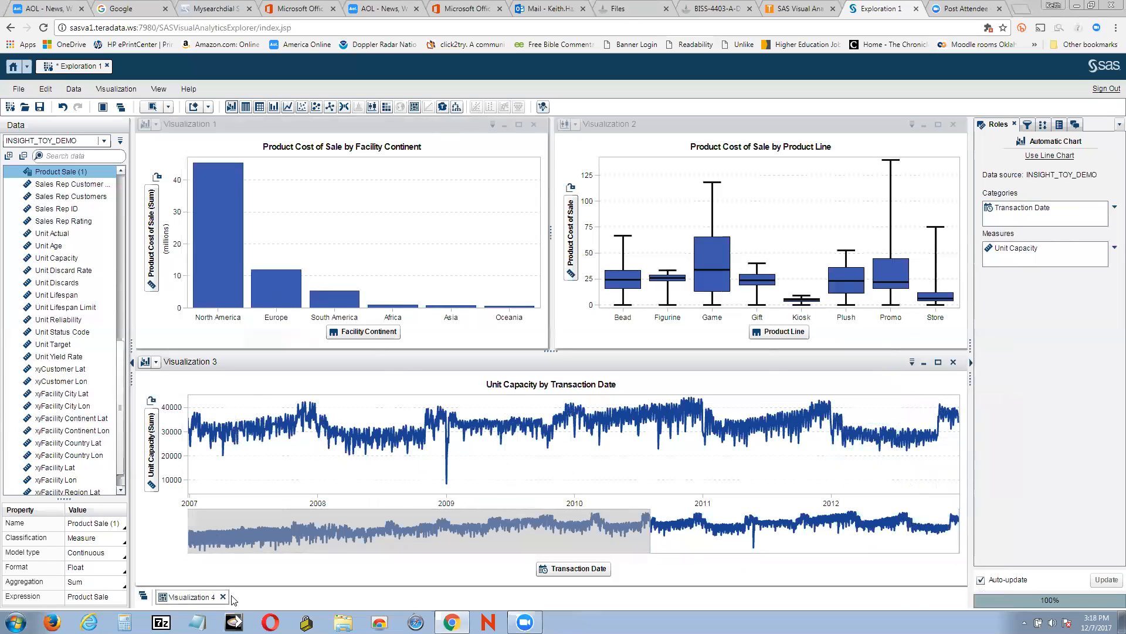
Restore Visualization 4 and export its data as a CSV file named Visualization 4 to the Desktop
{"action": "left_click", "coordinate": [189, 595]}
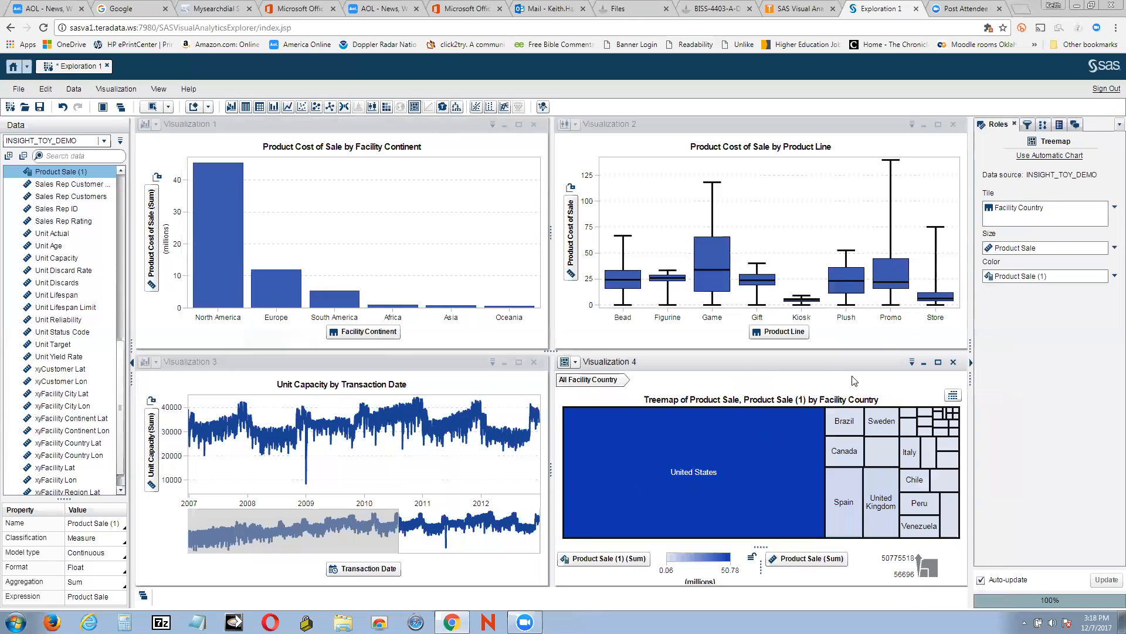
{"action": "left_click", "coordinate": [913, 363]}
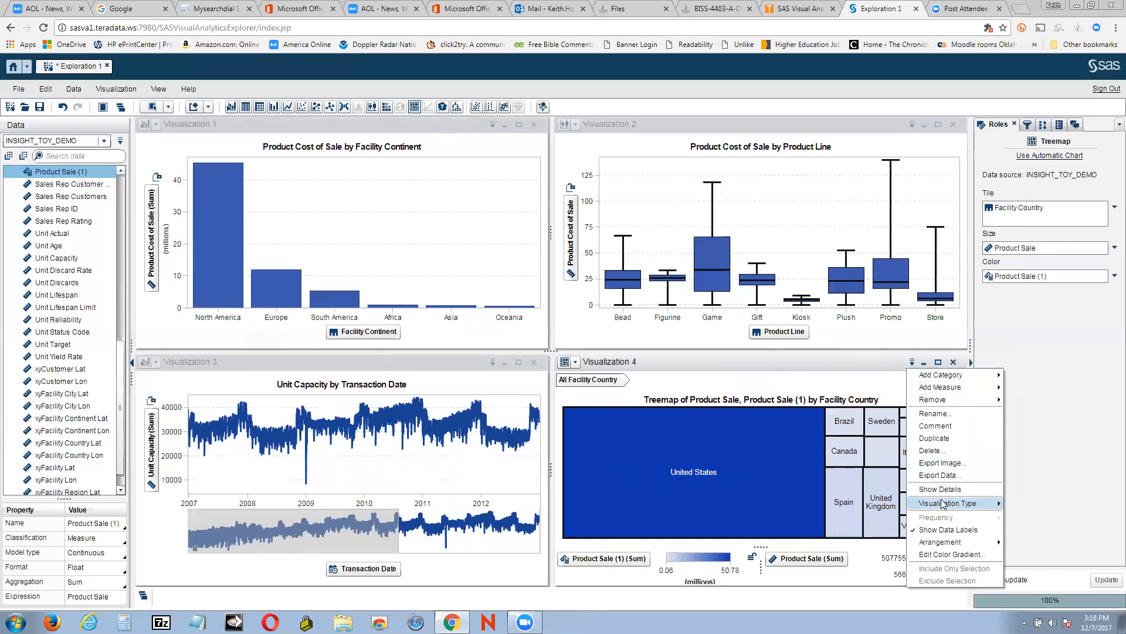
{"action": "left_click", "coordinate": [940, 476]}
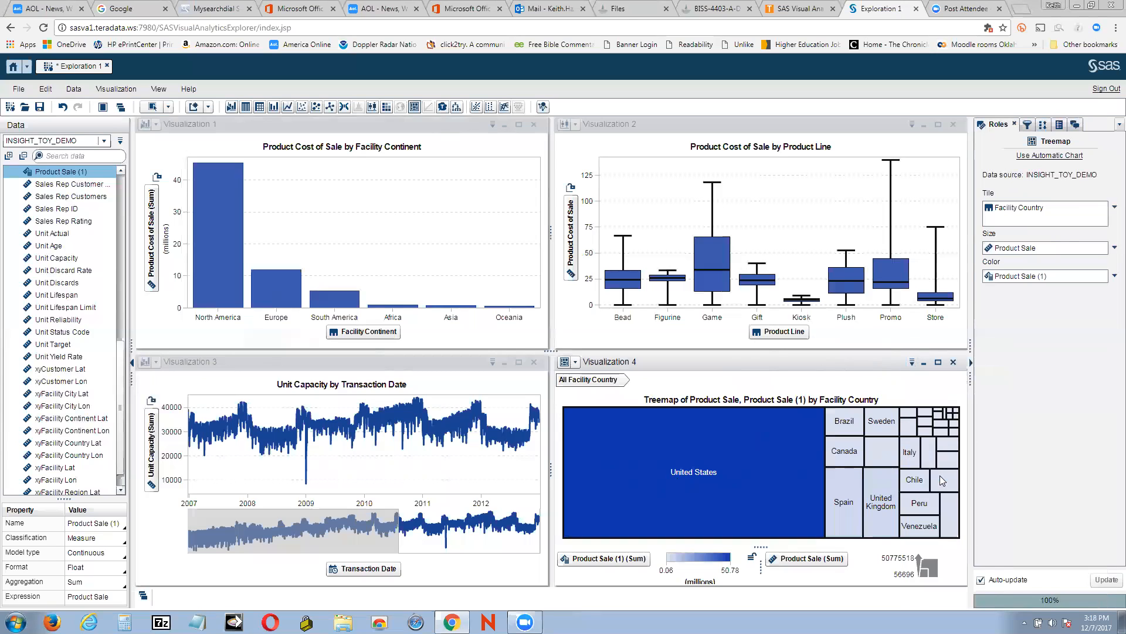
{"action": "left_click", "coordinate": [420, 418]}
Arrange the Visualization 3 and Visualization 4 CSV icons on the Desktop beside the other visualization files
{"action": "left_click", "coordinate": [1082, 6]}
{"action": "left_click_drag", "start_coordinate": [200, 521], "coordinate": [1060, 271]}
{"action": "left_click_drag", "start_coordinate": [156, 572], "coordinate": [1075, 344]}
{"action": "left_click", "coordinate": [1061, 214]}
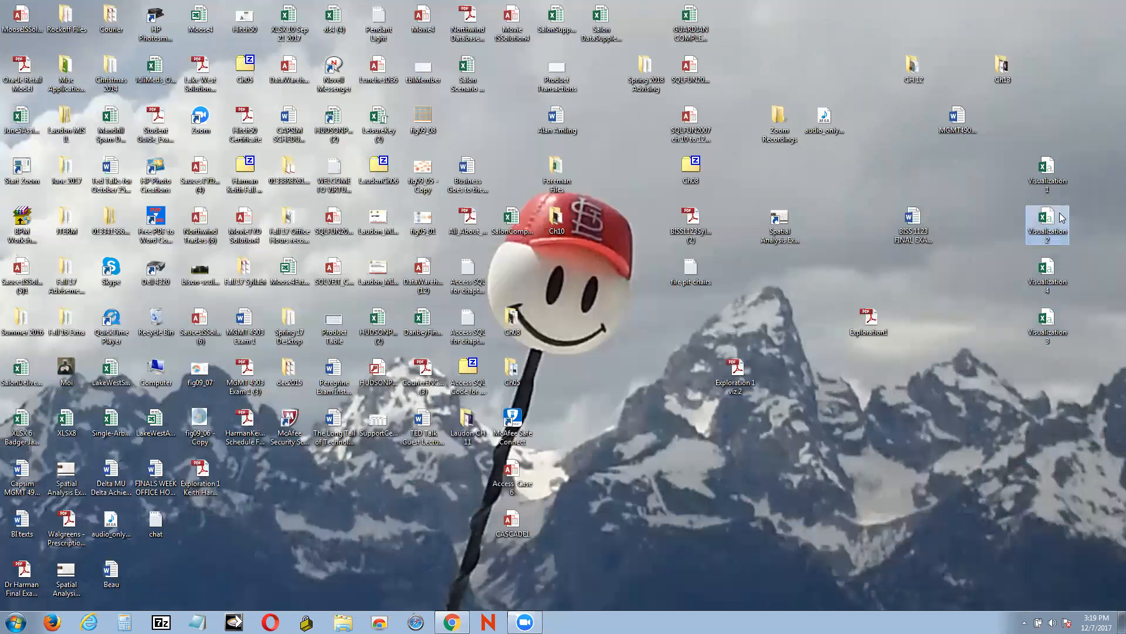
{"action": "left_click", "coordinate": [1058, 265]}
{"action": "left_click", "coordinate": [1057, 329]}
Open the Visualization 1 CSV file from the Desktop in Excel
{"action": "right_click", "coordinate": [1047, 177]}
{"action": "left_click", "coordinate": [1048, 180]}
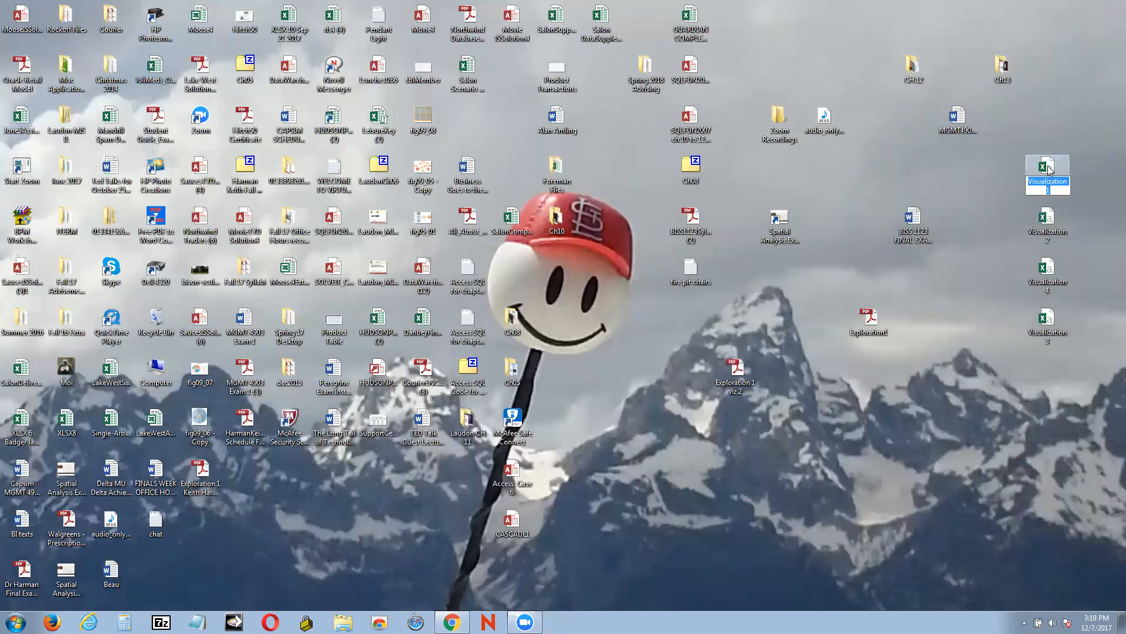
{"action": "right_click", "coordinate": [1047, 171]}
{"action": "left_click", "coordinate": [1048, 174]}
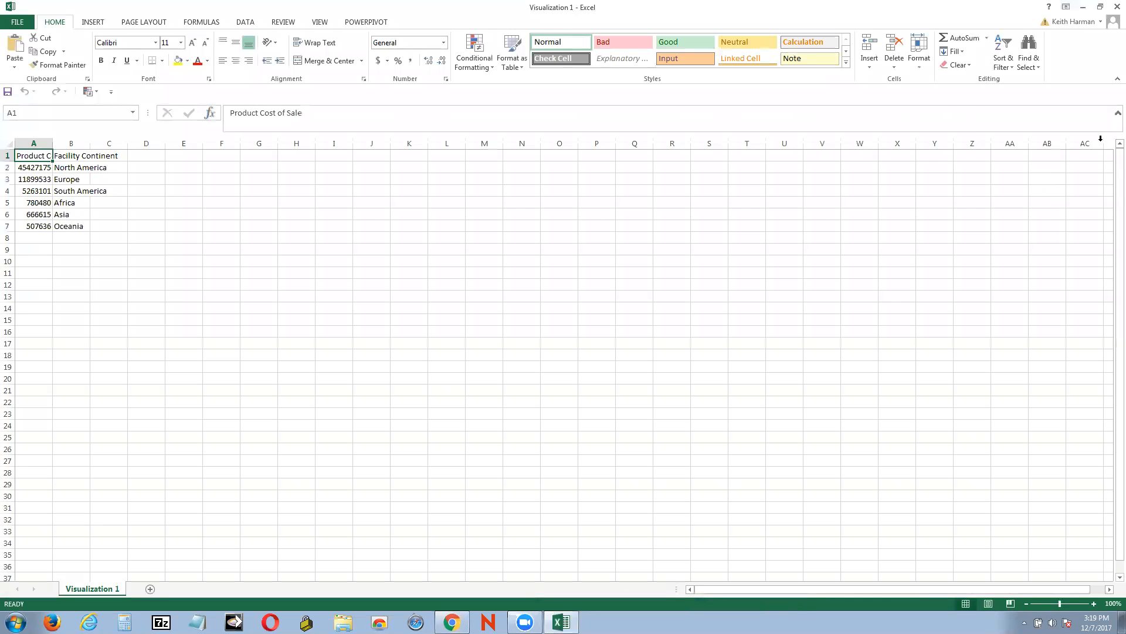
Widen column A to read the exported data, then close the workbook without saving
{"action": "left_click", "coordinate": [139, 317]}
{"action": "left_click_drag", "start_coordinate": [52, 143], "coordinate": [90, 143]}
{"action": "left_click", "coordinate": [315, 204]}
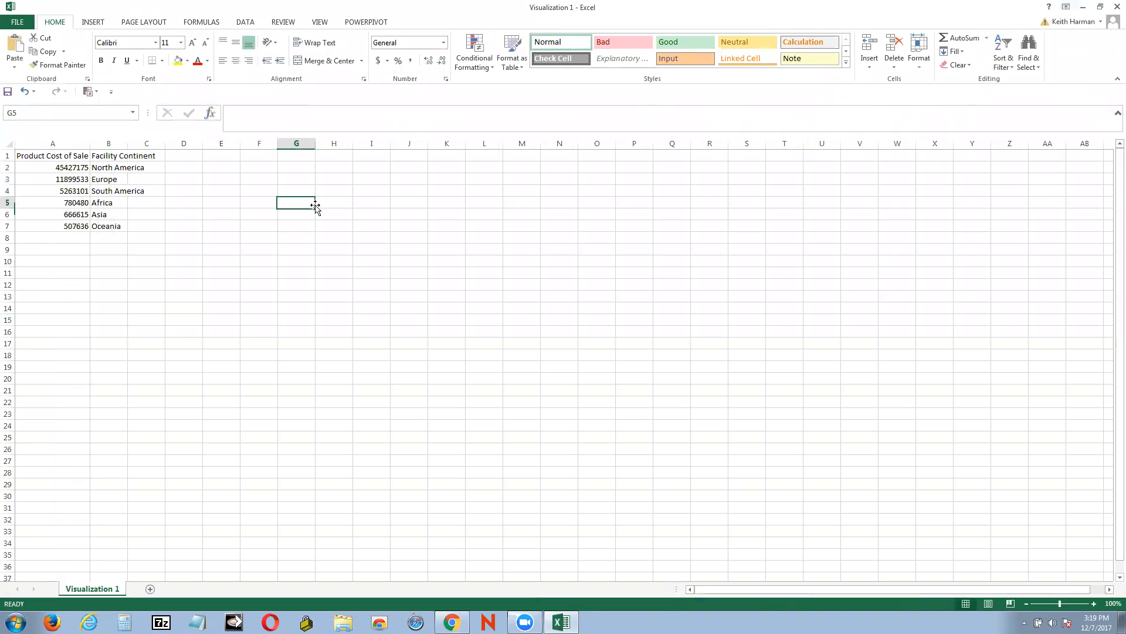
{"action": "left_click", "coordinate": [1116, 7]}
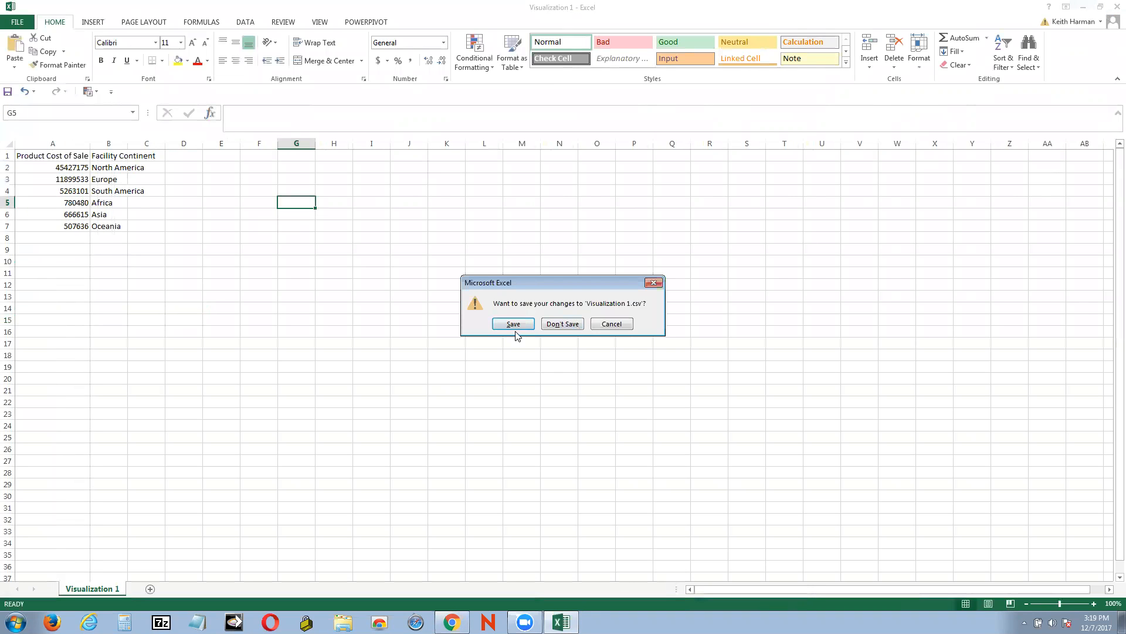
{"action": "left_click", "coordinate": [562, 324]}
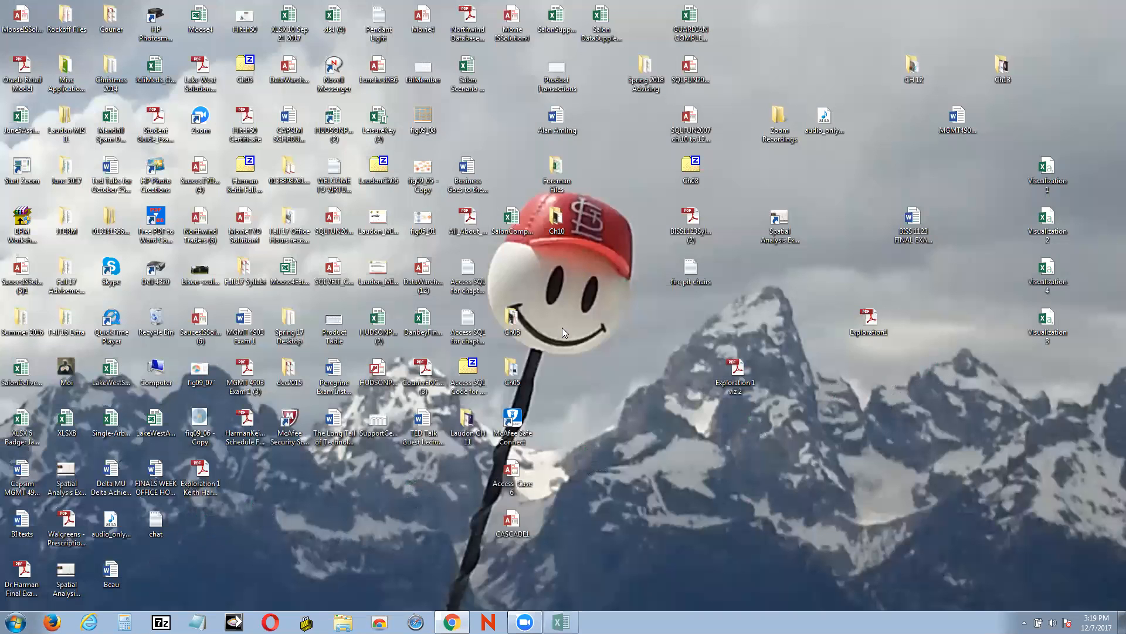